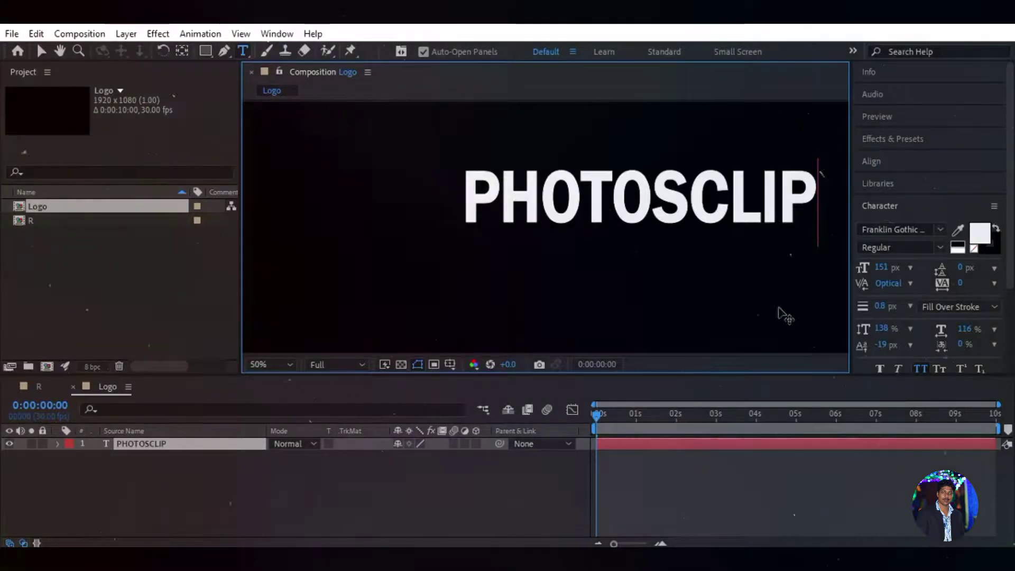
# Change the PHOTOSCLIP text's font to Segoe UI Light and apply small caps.
pyautogui.click(364, 473)
pyautogui.click(290, 364)
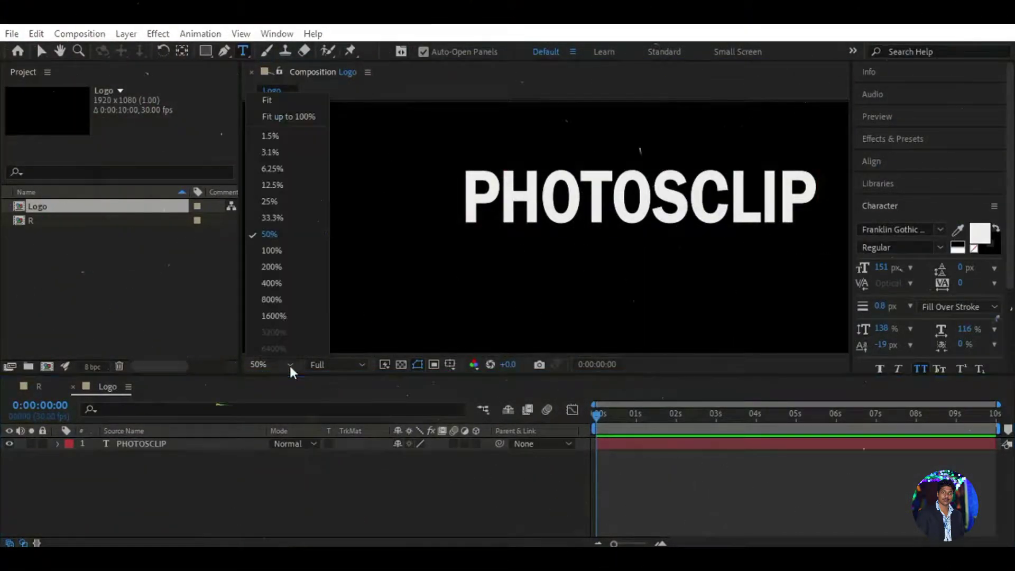
pyautogui.click(282, 207)
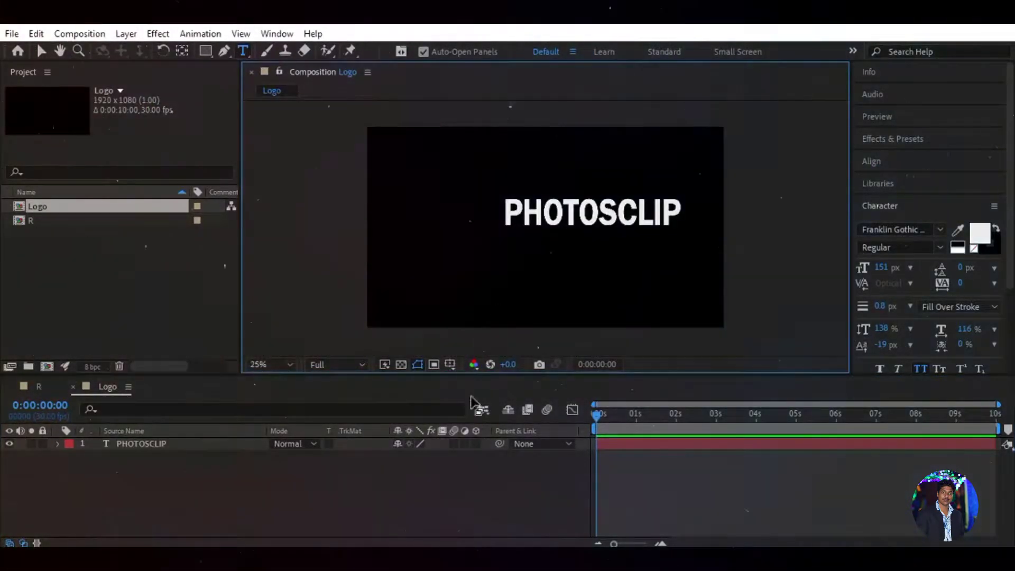
pyautogui.doubleClick(178, 444)
pyautogui.click(940, 230)
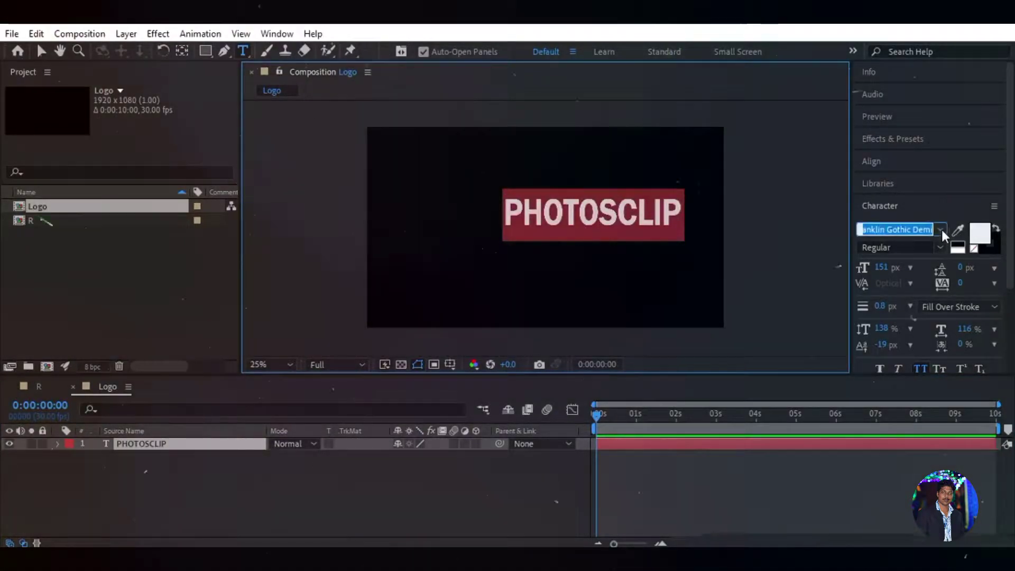
pyautogui.scroll(-15, 891, 351)
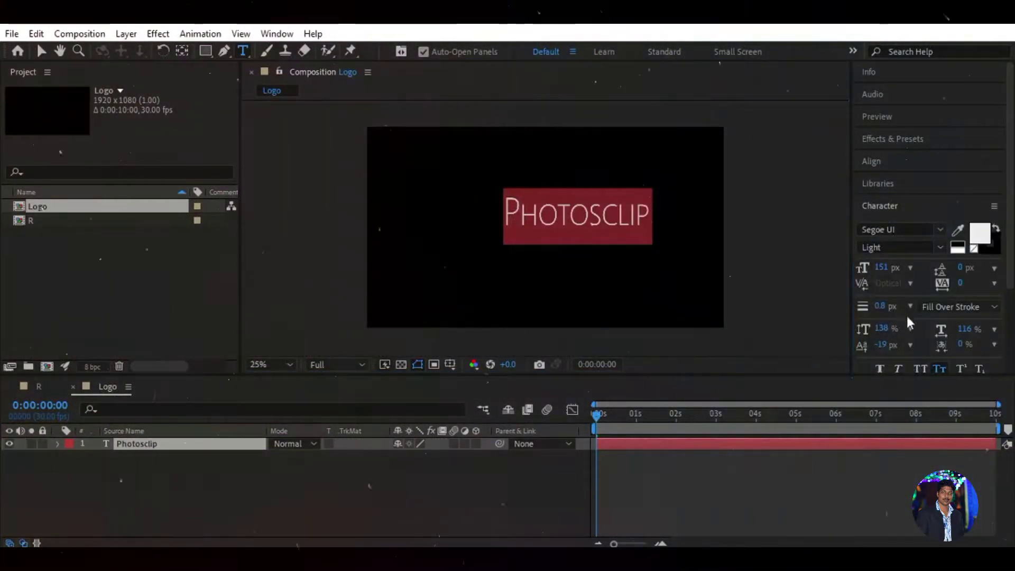
# Center the Photosclip text layer horizontally and vertically in the composition.
pyautogui.click(898, 161)
pyautogui.click(892, 198)
pyautogui.click(969, 198)
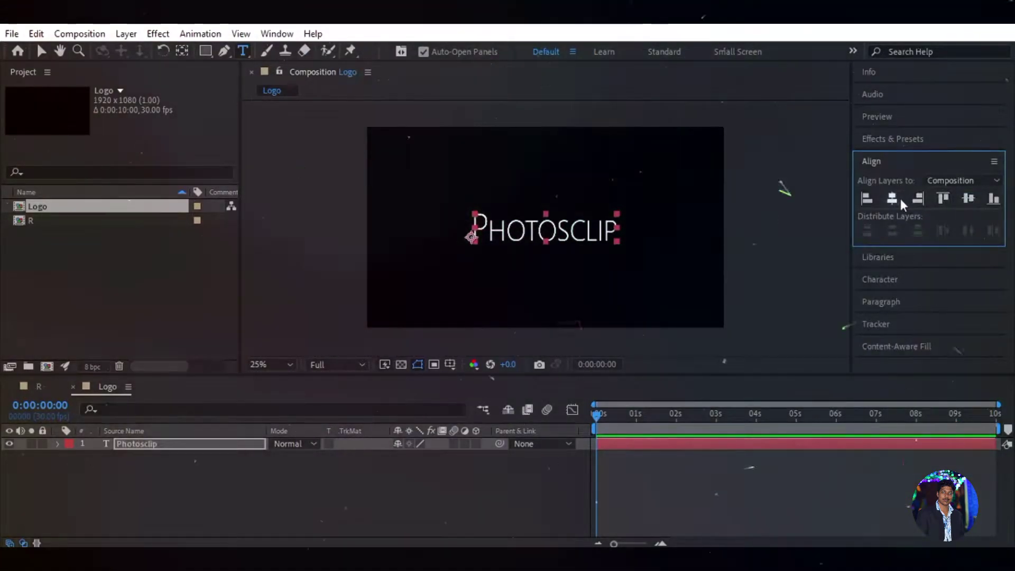
pyautogui.click(264, 488)
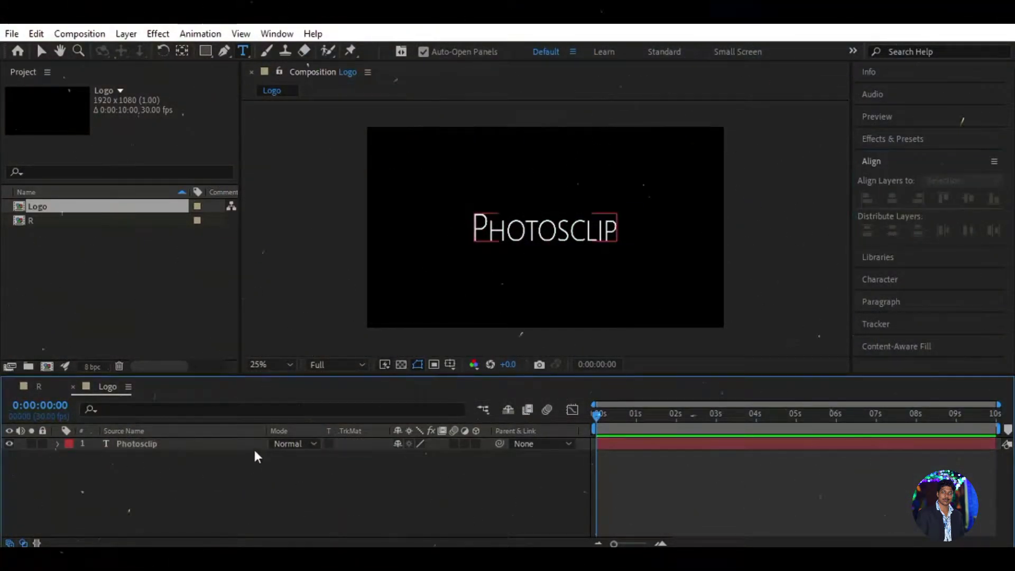
# Set the Photosclip text size to 142 px and style it with faux bold and small caps.
pyautogui.doubleClick(223, 444)
pyautogui.moveTo(870, 180)
pyautogui.mouseDown()
pyautogui.moveTo(884, 180)
pyautogui.moveTo(870, 179)
pyautogui.mouseUp()
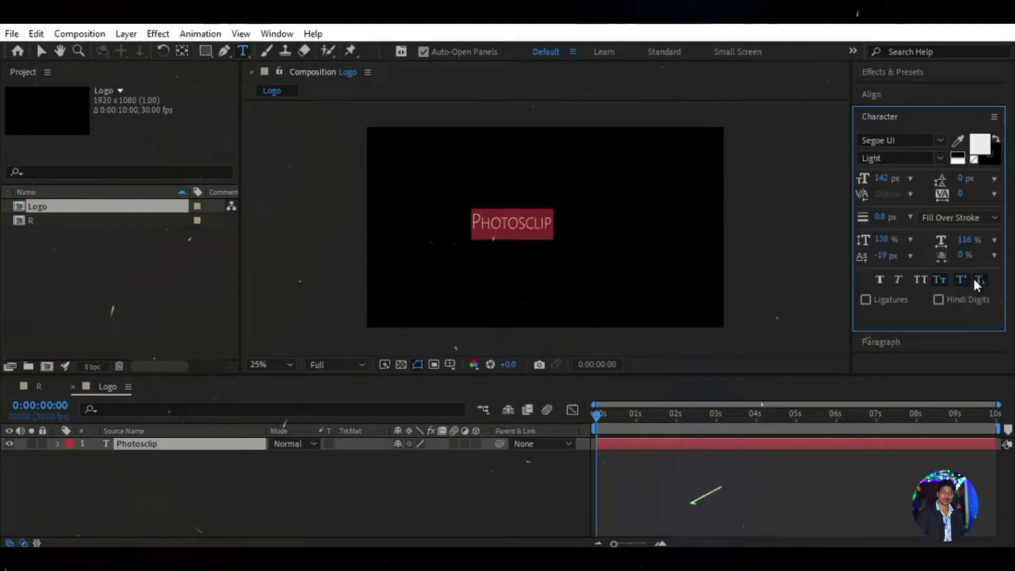
pyautogui.click(921, 279)
pyautogui.click(880, 280)
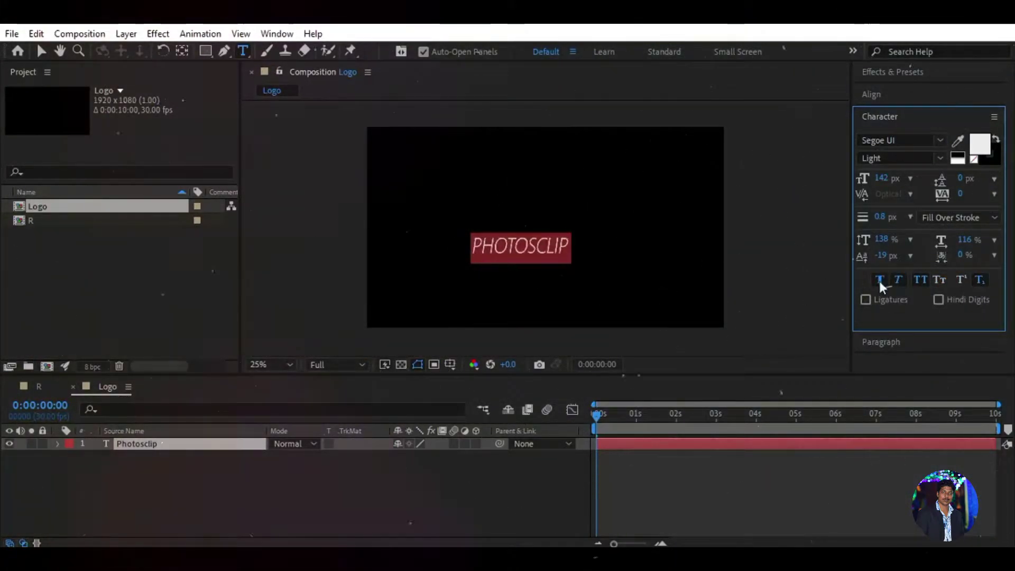
pyautogui.click(938, 280)
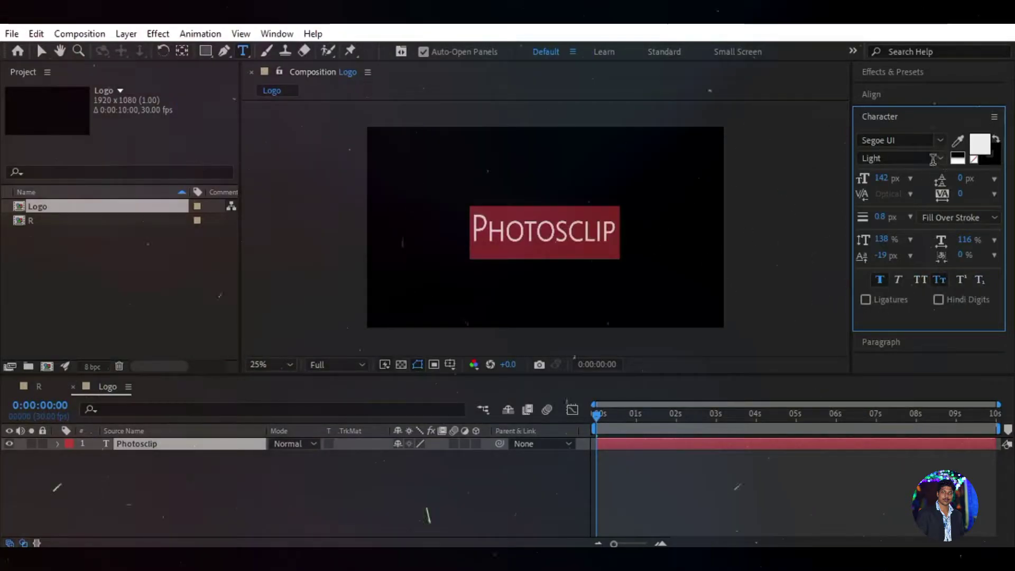
# Set the Photosclip text's font style to Regular and its size to 160 px.
pyautogui.click(910, 158)
pyautogui.click(894, 238)
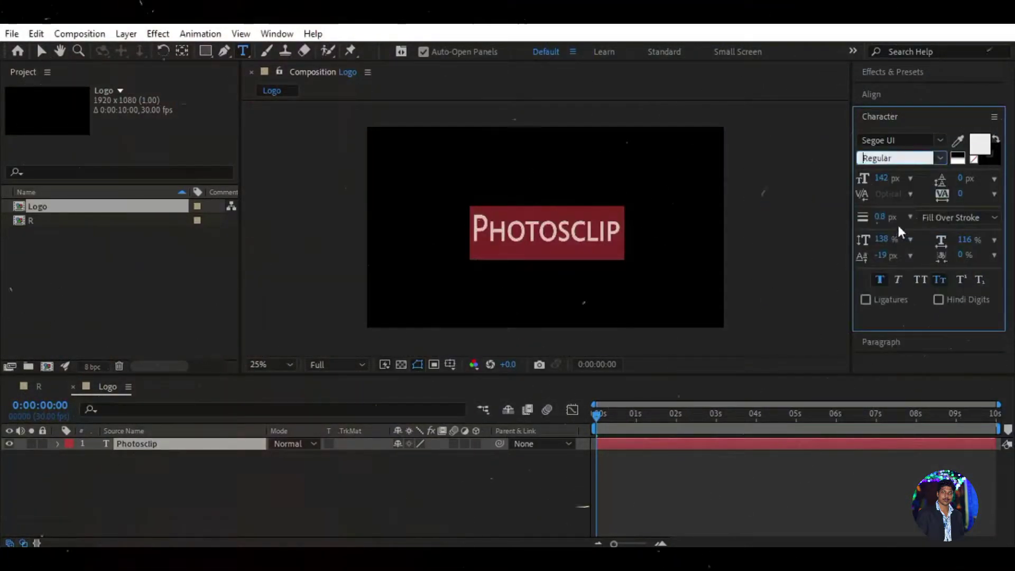
pyautogui.moveTo(883, 180); pyautogui.dragTo(899, 180)
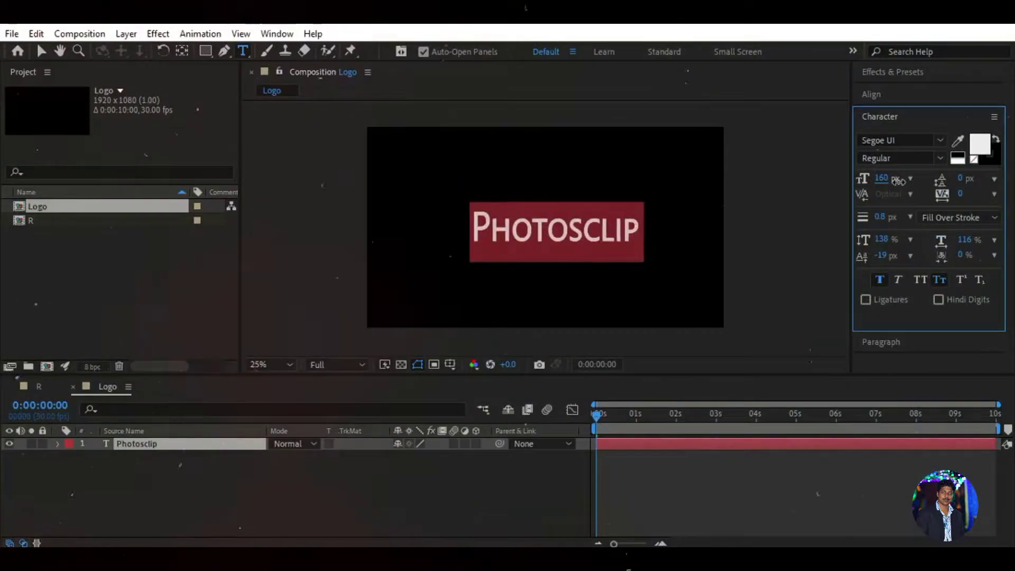
# Realign the resized Photosclip text to the composition's center.
pyautogui.click(872, 95)
pyautogui.click(892, 132)
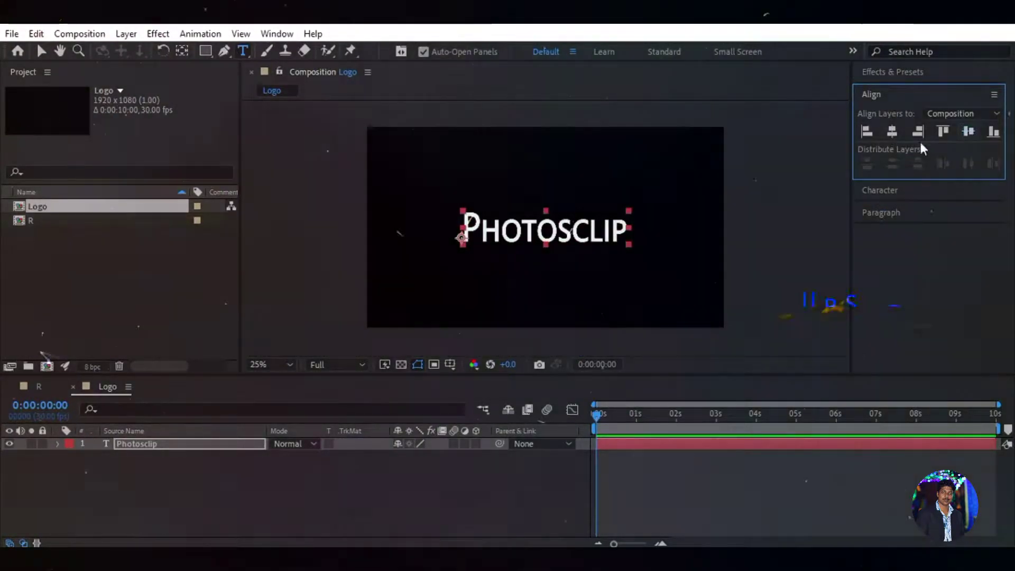
pyautogui.click(216, 492)
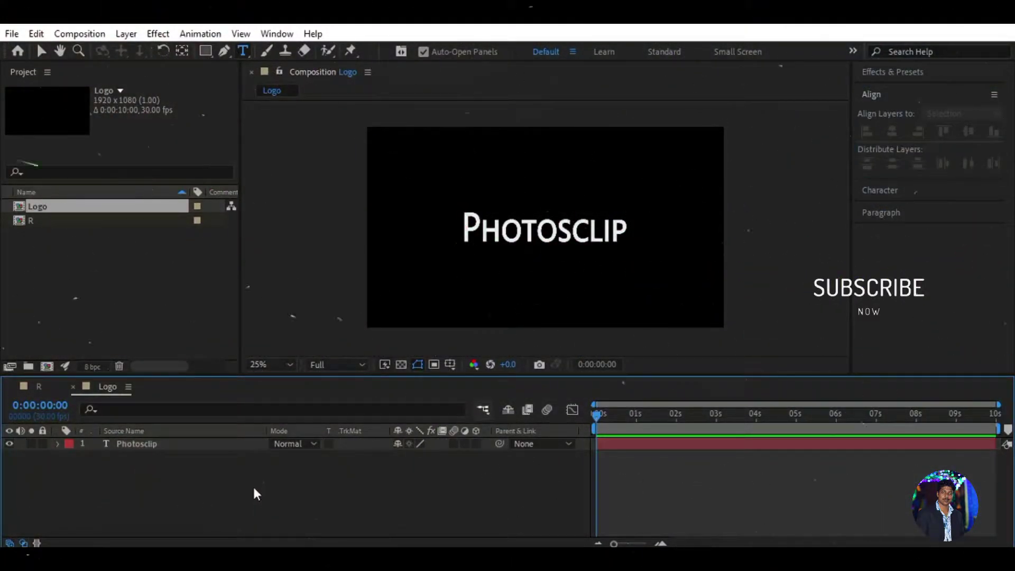
# Create a new composition named S.
pyautogui.hotkey('ctrl', 'k')
pyautogui.write('S')
pyautogui.click(605, 459)
pyautogui.click(75, 255)
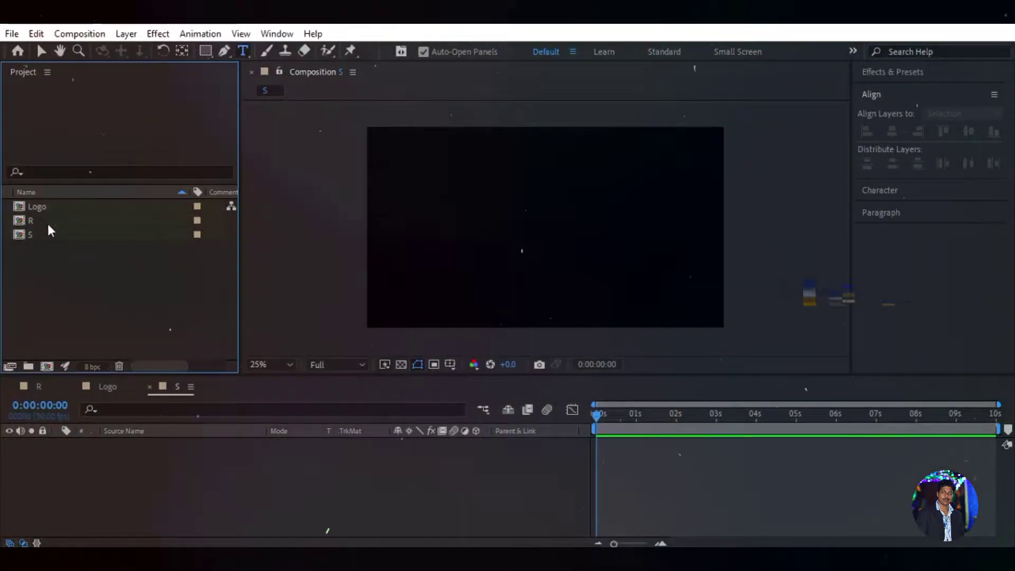
# Add the Logo composition as a layer in composition S.
pyautogui.click(48, 223)
pyautogui.click(59, 209)
pyautogui.moveTo(58, 207); pyautogui.dragTo(159, 447)
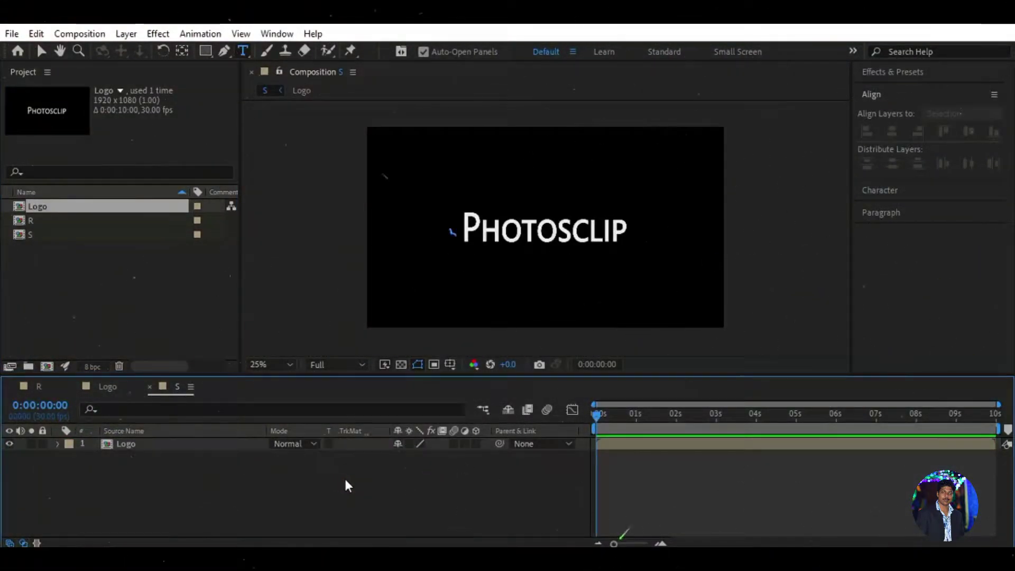
# Auto-trace the Logo layer for the current frame using the Alpha channel.
pyautogui.click(214, 444)
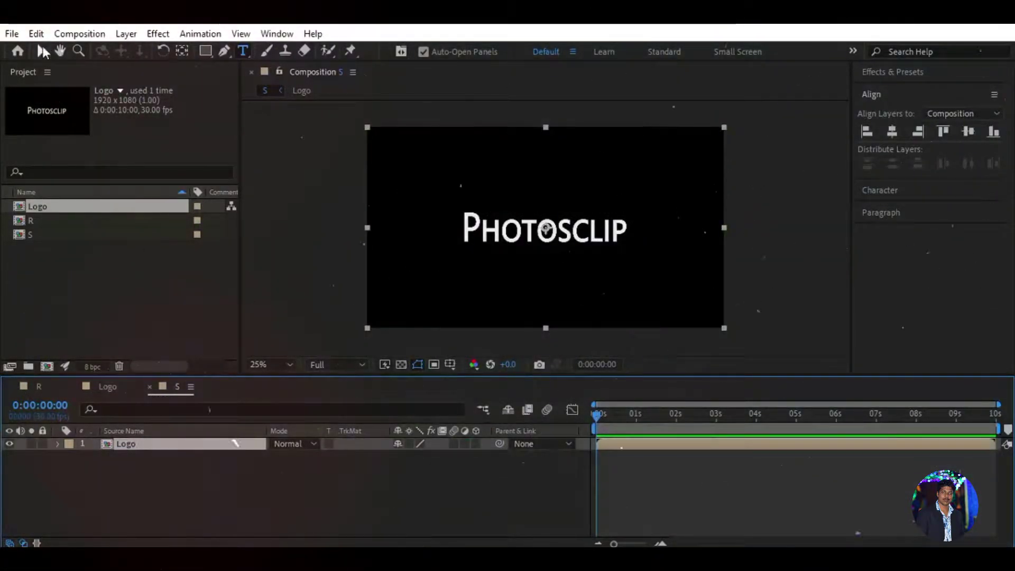
pyautogui.click(45, 48)
pyautogui.click(130, 36)
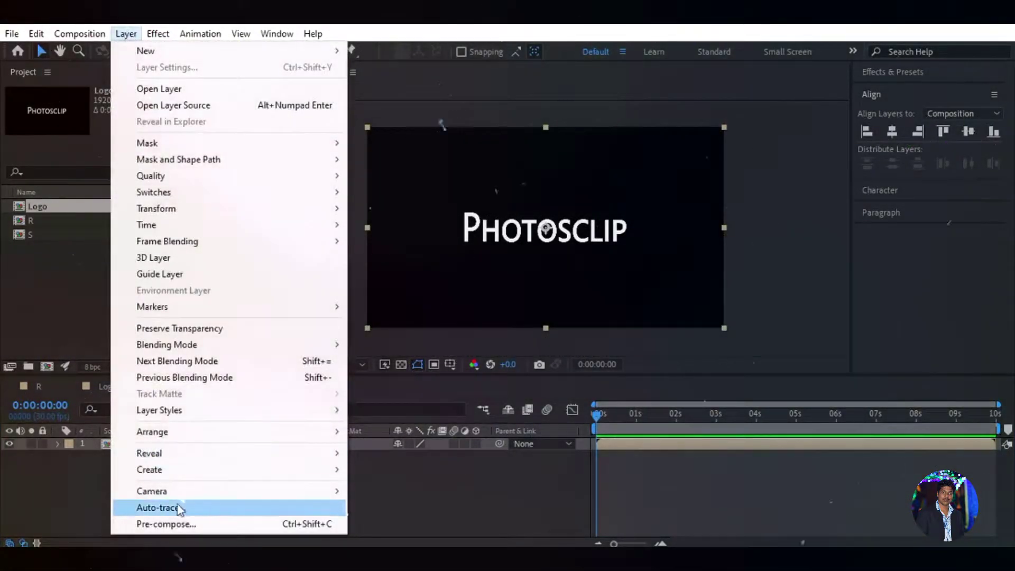
pyautogui.click(232, 509)
pyautogui.moveTo(540, 143); pyautogui.dragTo(249, 134)
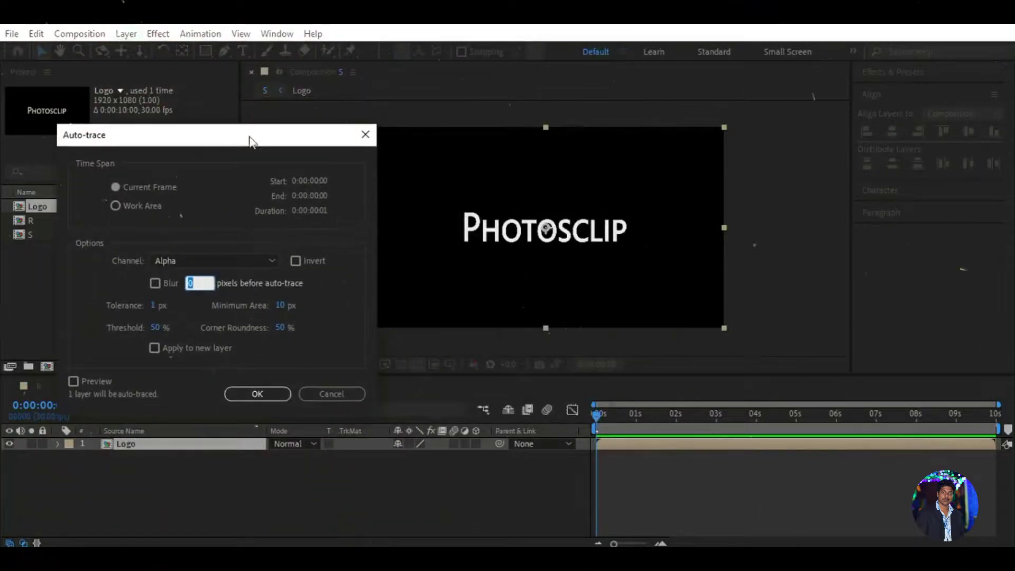
pyautogui.click(253, 400)
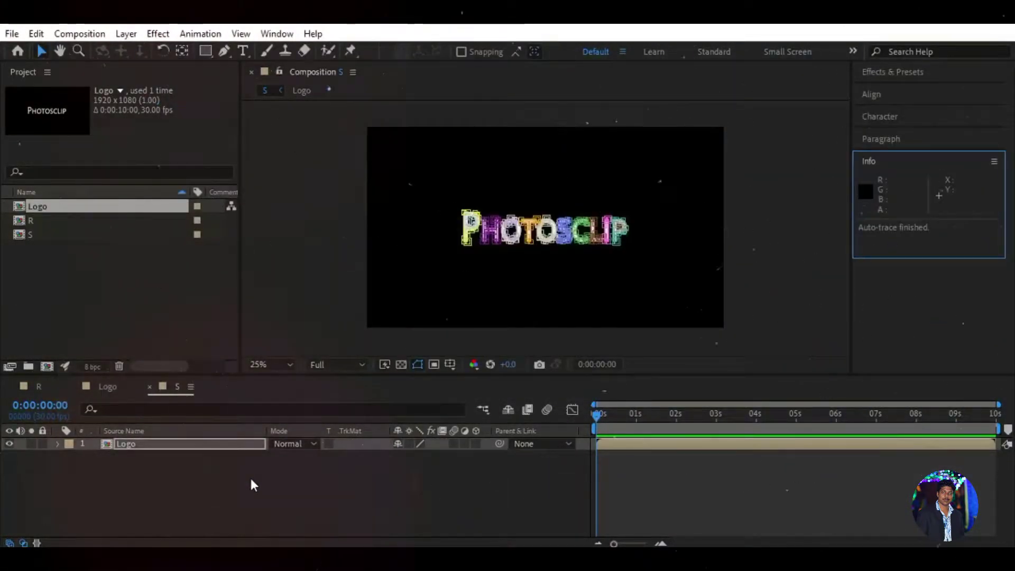
# Examine the list of masks on the Logo layer.
pyautogui.click(57, 443)
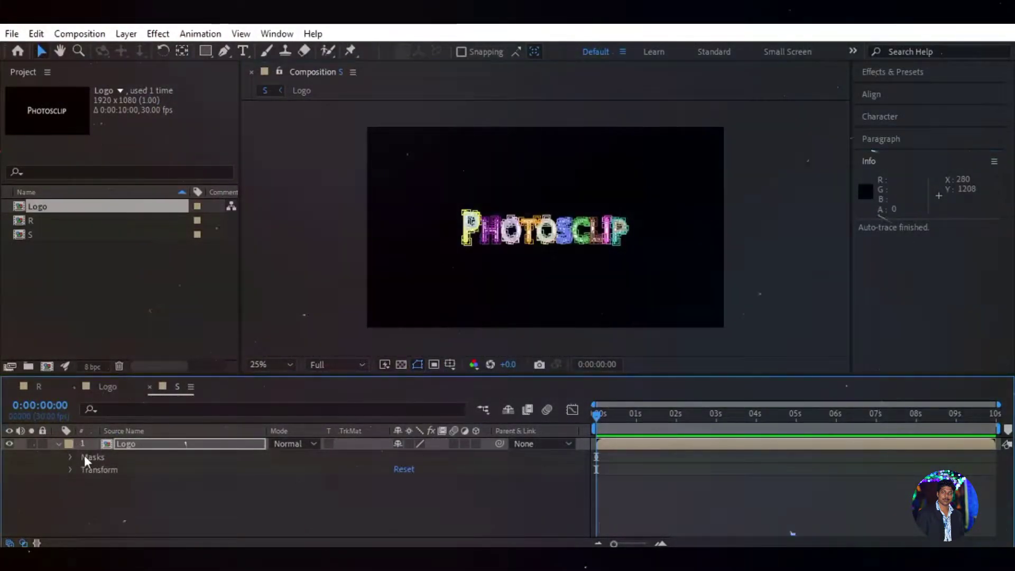
pyautogui.scroll(1, 195, 493)
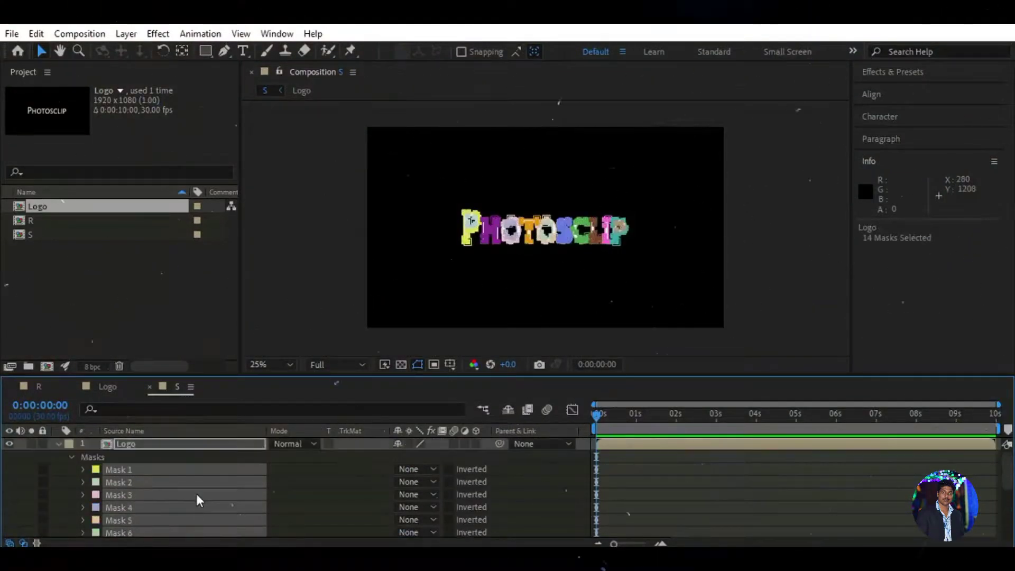
pyautogui.click(71, 457)
pyautogui.click(57, 444)
pyautogui.click(176, 496)
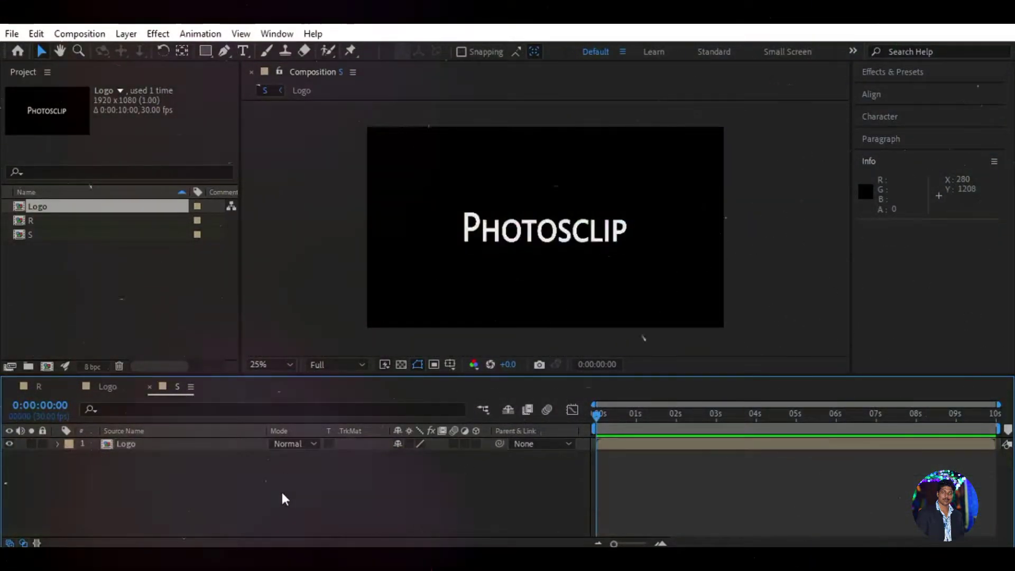
# Select Mask 1 through Mask 14 on the Logo layer to review their paths, and hide the mask outlines in the viewer.
pyautogui.click(151, 443)
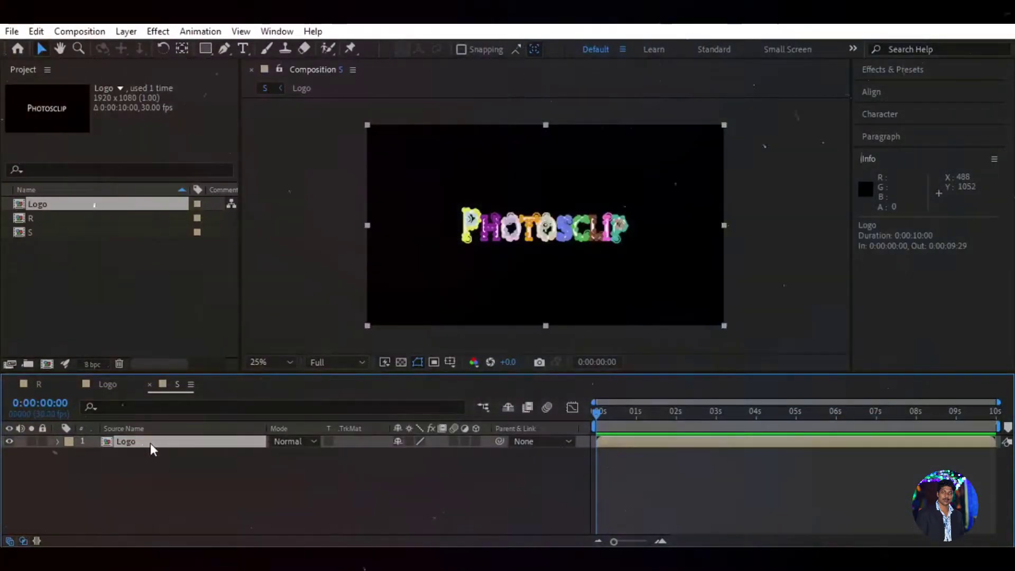
pyautogui.click(71, 455)
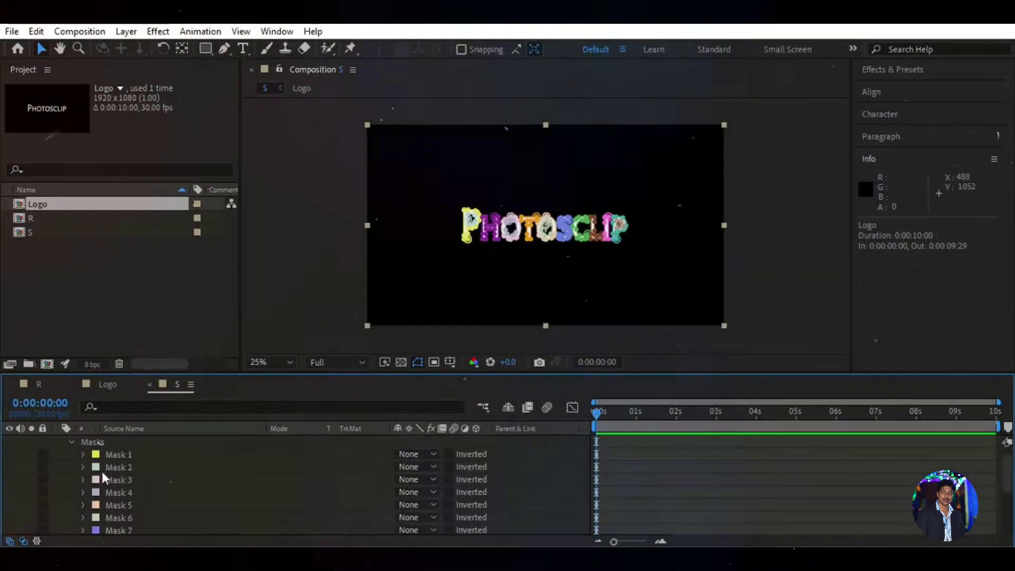
pyautogui.click(144, 458)
pyautogui.moveTo(1009, 469); pyautogui.dragTo(586, 526)
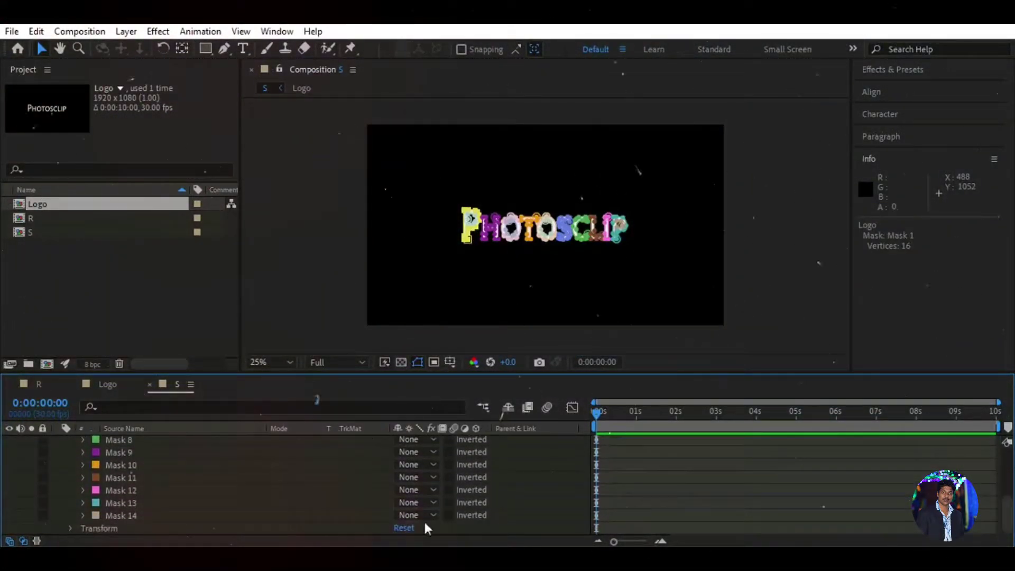
pyautogui.keyDown('shift'); pyautogui.click(161, 519); pyautogui.keyUp('shift')
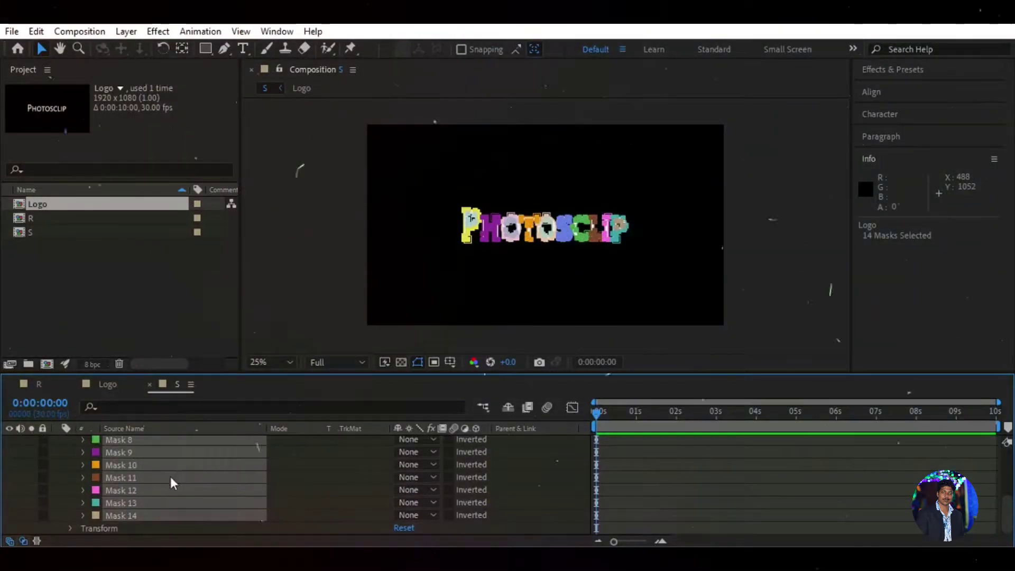
pyautogui.press('m')
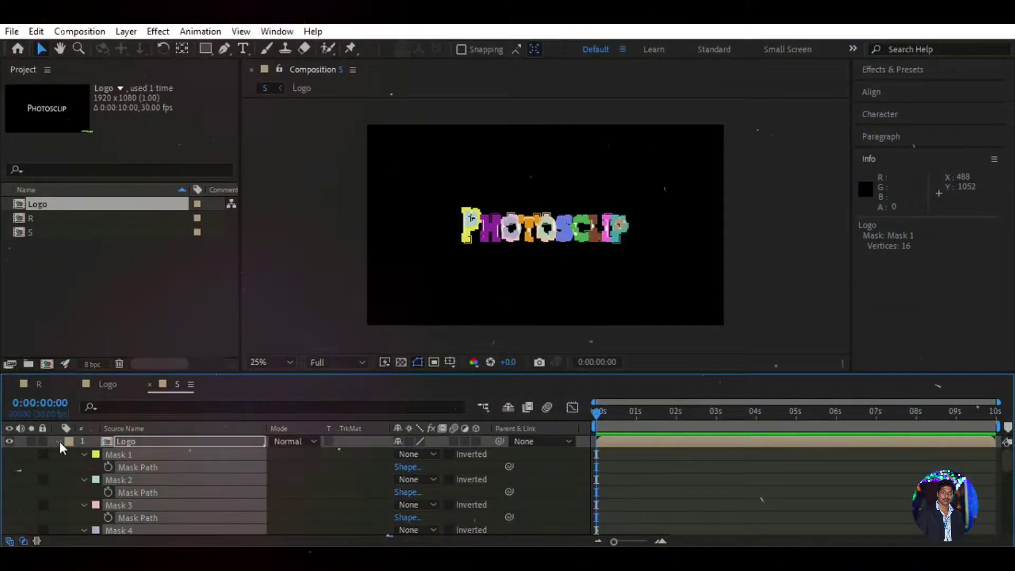
pyautogui.press('m')
pyautogui.click(418, 362)
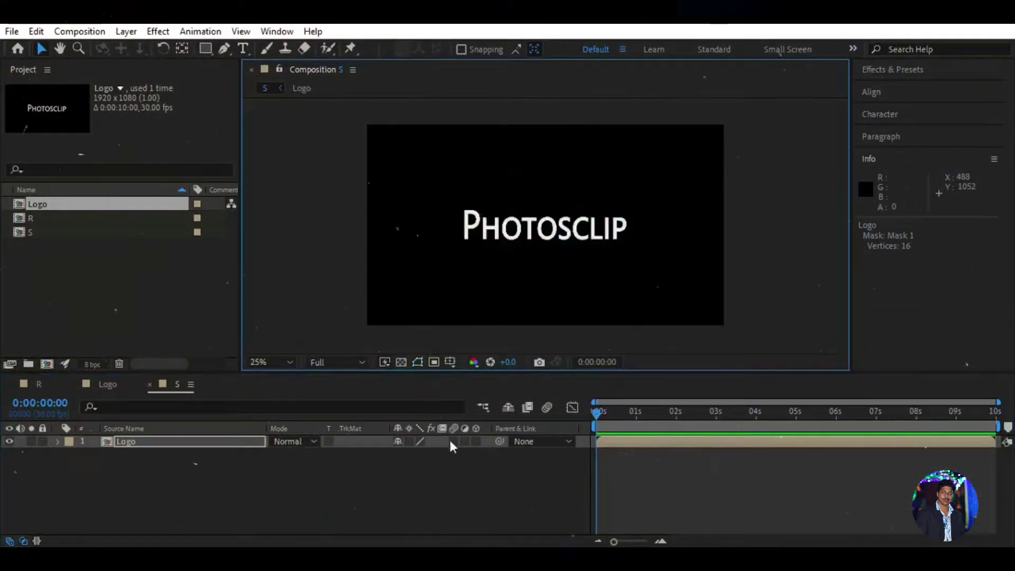
# Find the Video Copilot Saber effect and apply it to the Logo layer.
pyautogui.click(216, 442)
pyautogui.click(893, 91)
pyautogui.click(898, 71)
pyautogui.click(903, 91)
pyautogui.write('sabe')
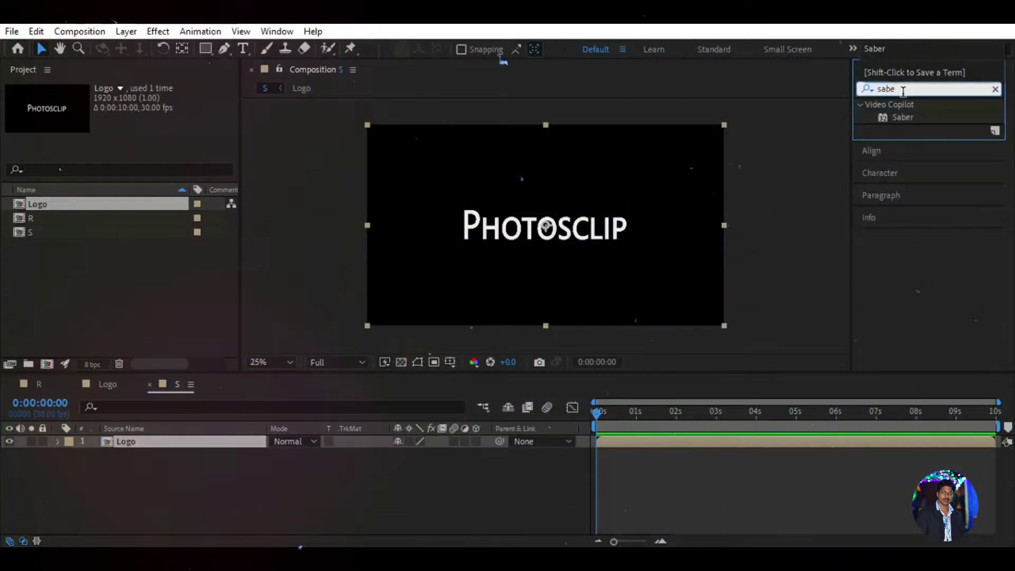
pyautogui.doubleClick(905, 117)
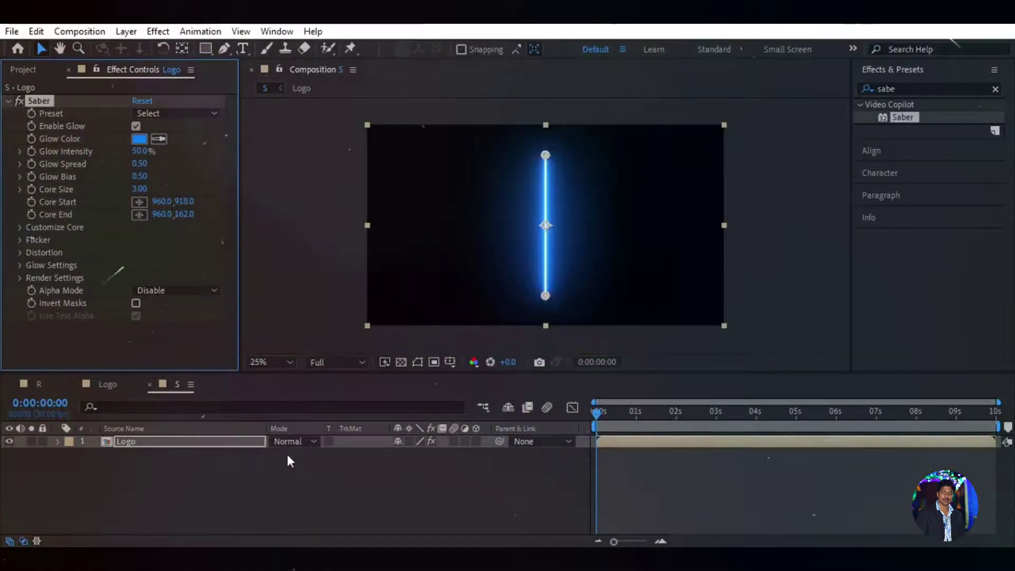
pyautogui.click(418, 364)
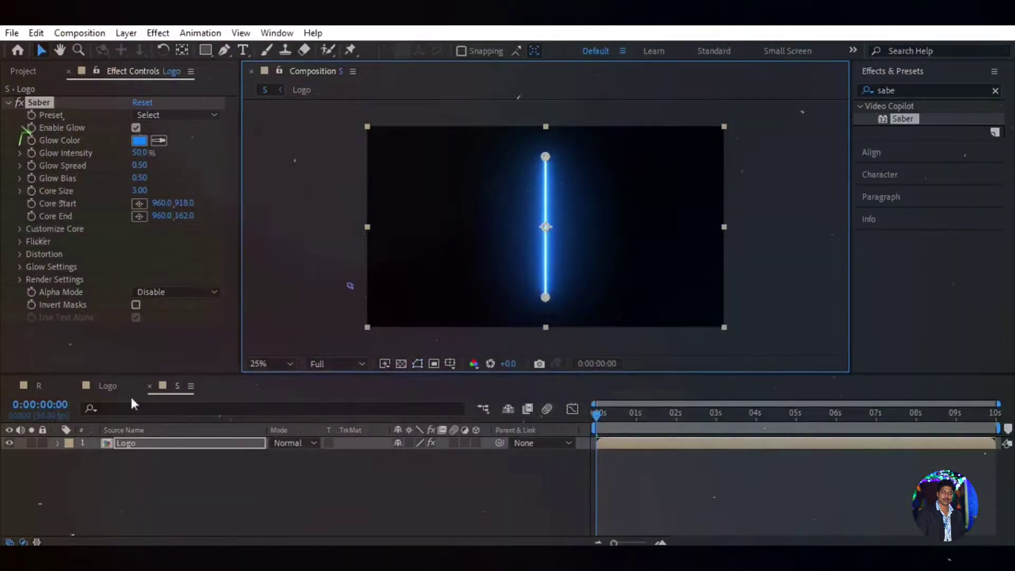
# Set the Saber effect's Core Type to Layer Masks.
pyautogui.click(19, 229)
pyautogui.scroll(-1, 34, 243)
pyautogui.click(201, 213)
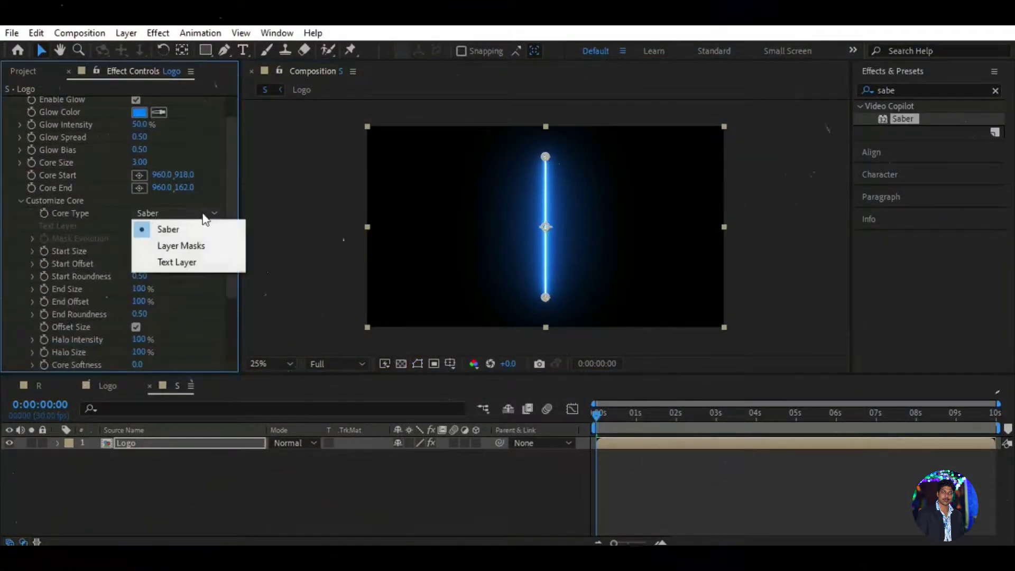
pyautogui.click(195, 246)
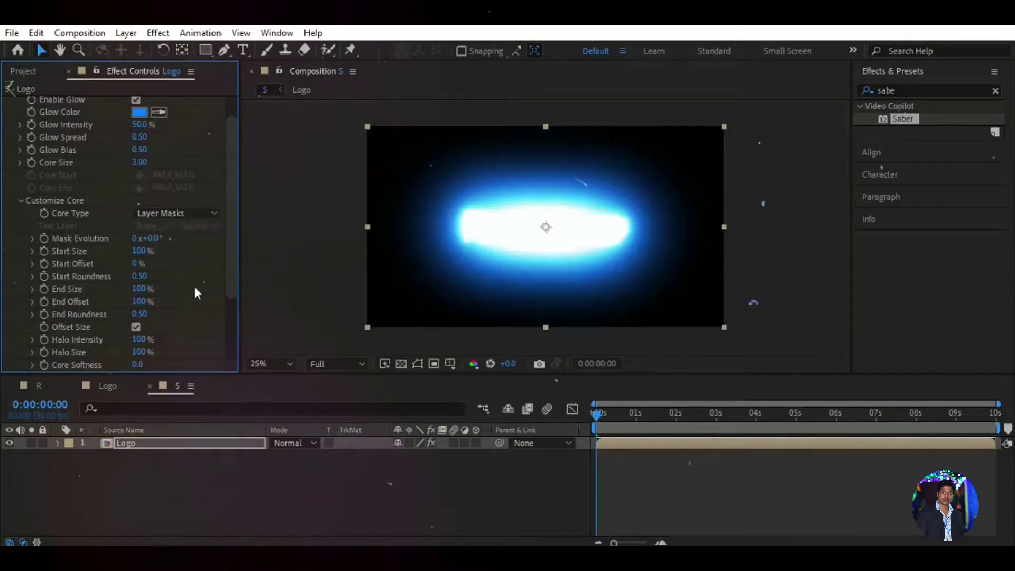
# Apply the Electric preset to the Logo layer's Saber effect.
pyautogui.scroll(1, 229, 167)
pyautogui.click(192, 113)
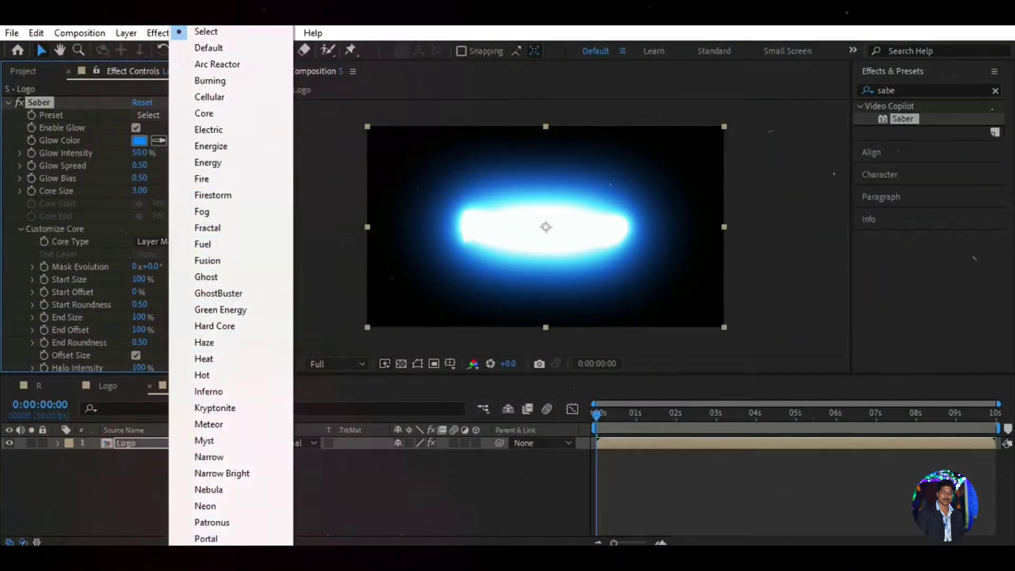
pyautogui.click(224, 129)
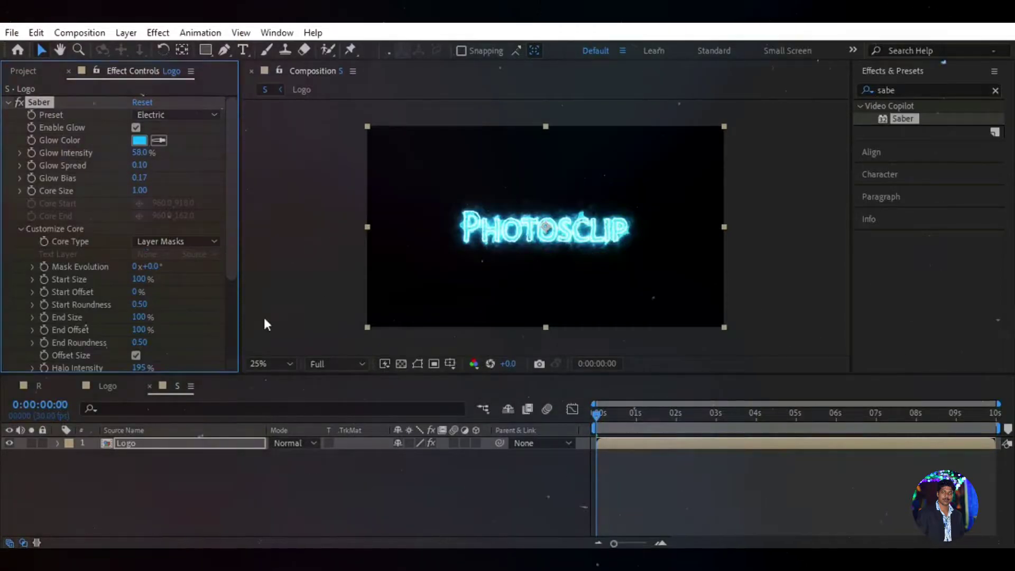
# Set the Saber effect's Glow Color to 0167FF and its Core Size to 0.3.
pyautogui.click(140, 140)
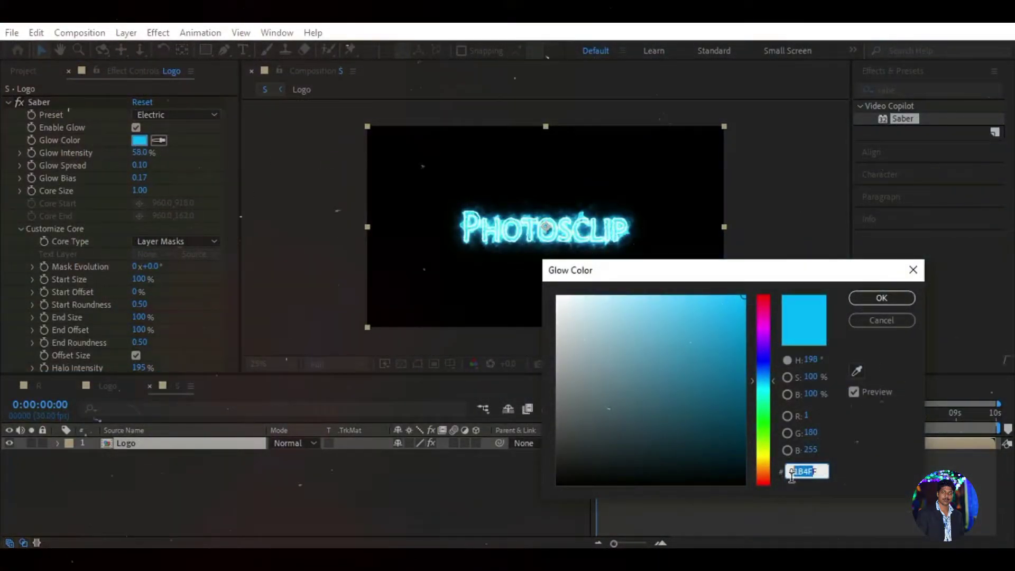
pyautogui.write('0167FF')
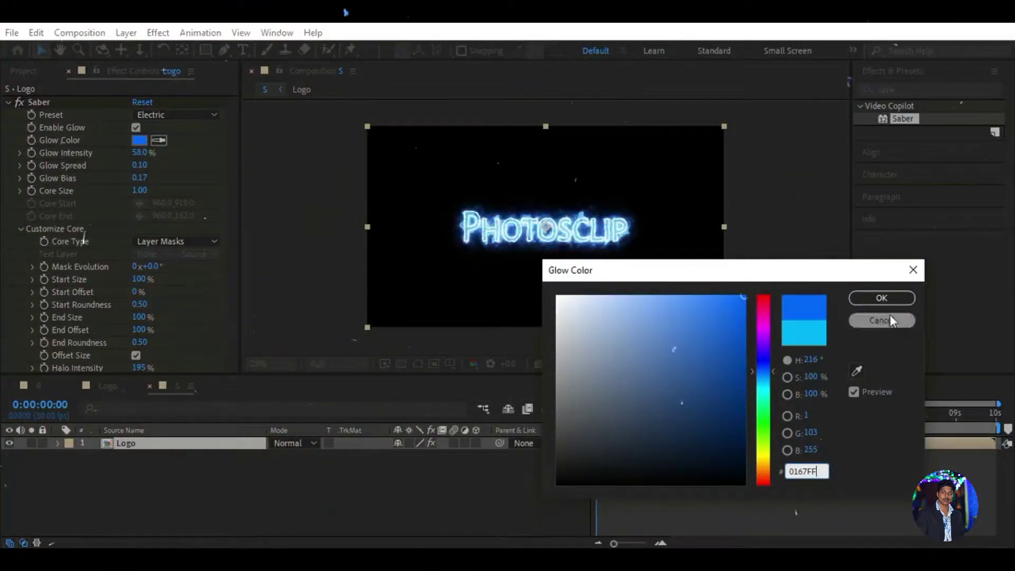
pyautogui.click(892, 299)
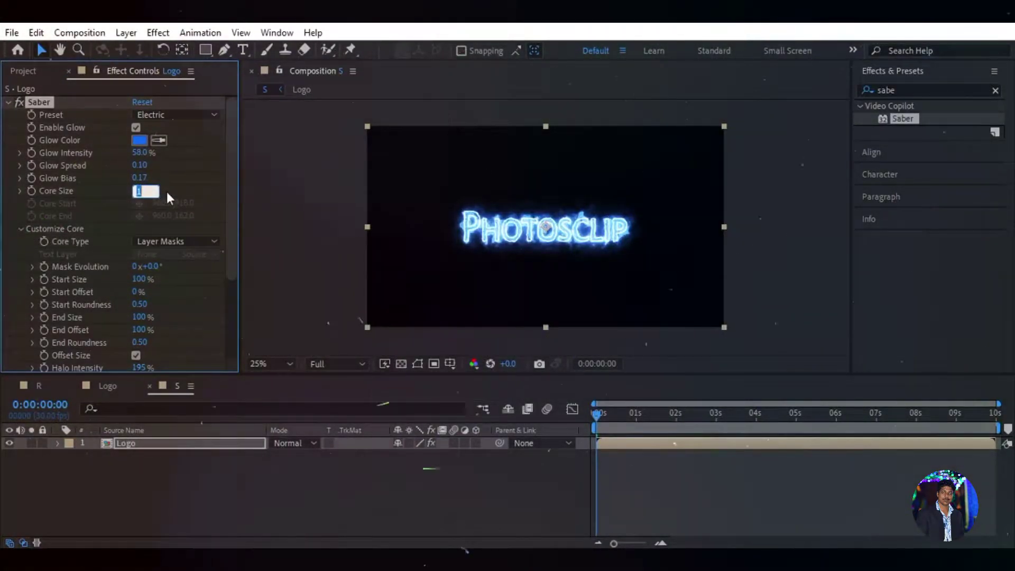
pyautogui.write('0.3')
pyautogui.press('Return')
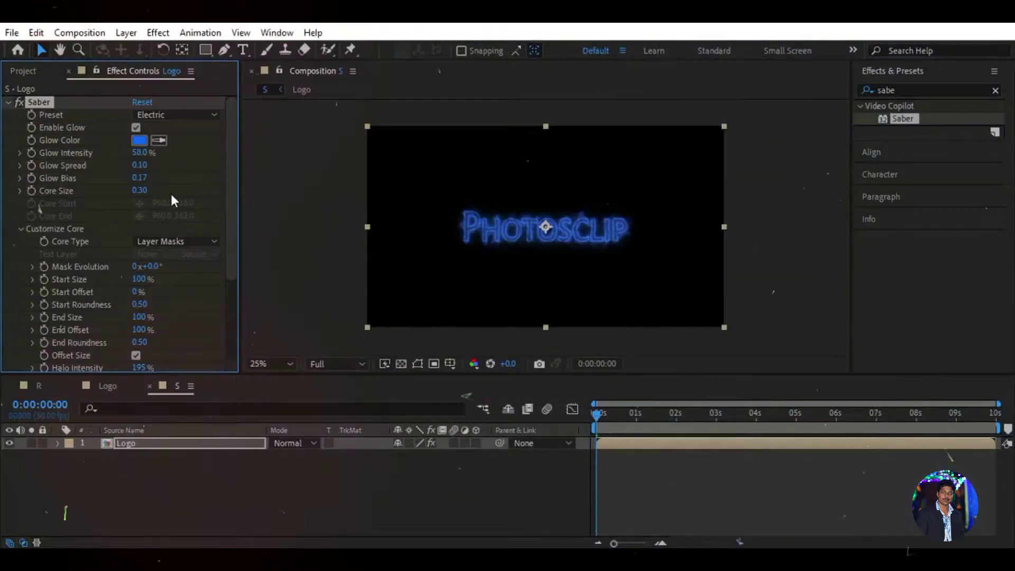
# Set the Saber effect's Flicker Intensity to 500% and Flicker Speed to 30.
pyautogui.moveTo(234, 173); pyautogui.dragTo(222, 270)
pyautogui.click(21, 289)
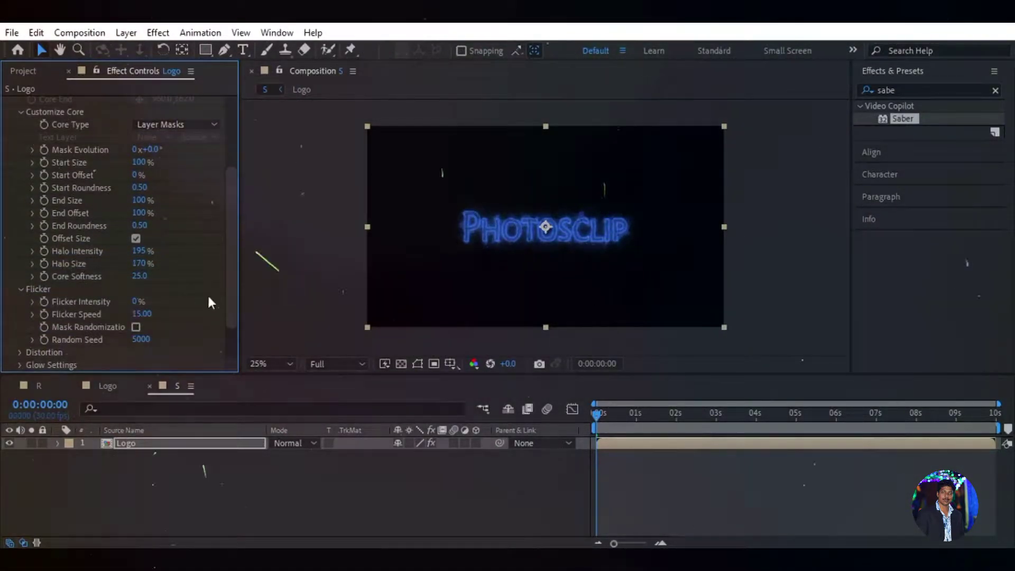
pyautogui.scroll(-2, 231, 316)
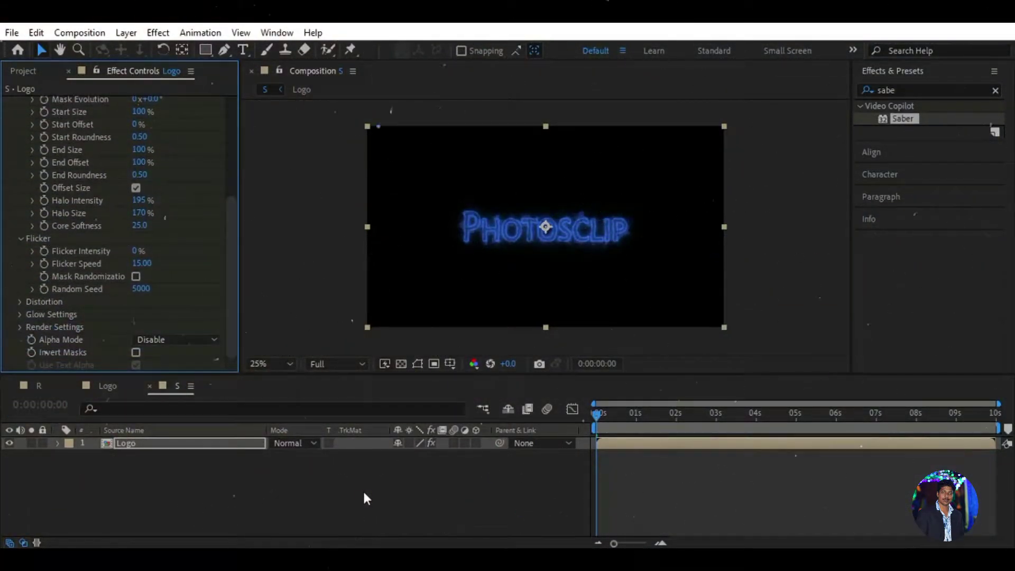
pyautogui.click(137, 251)
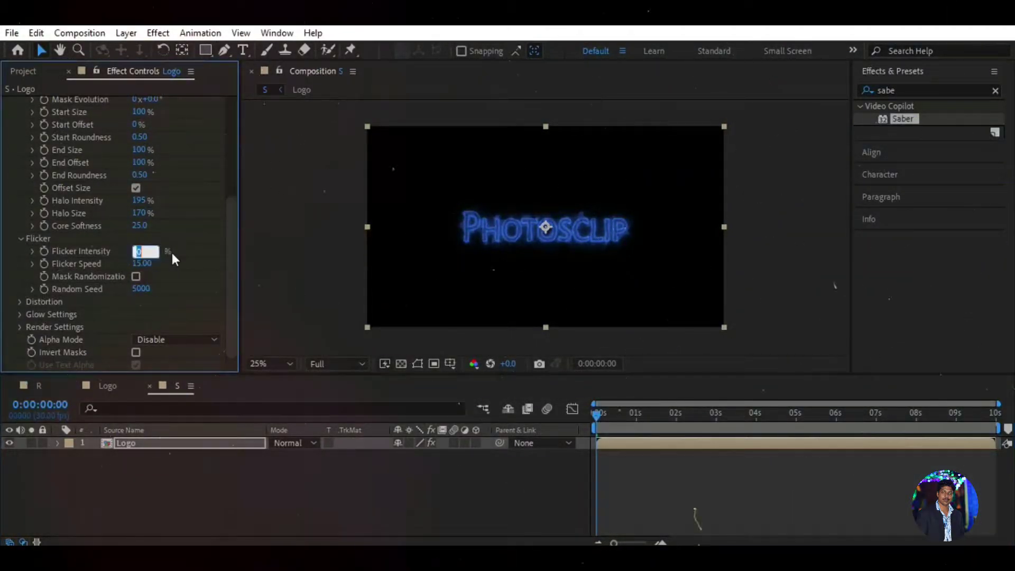
pyautogui.write('500')
pyautogui.press('Return')
pyautogui.click(138, 263)
pyautogui.write('30')
pyautogui.press('Return')
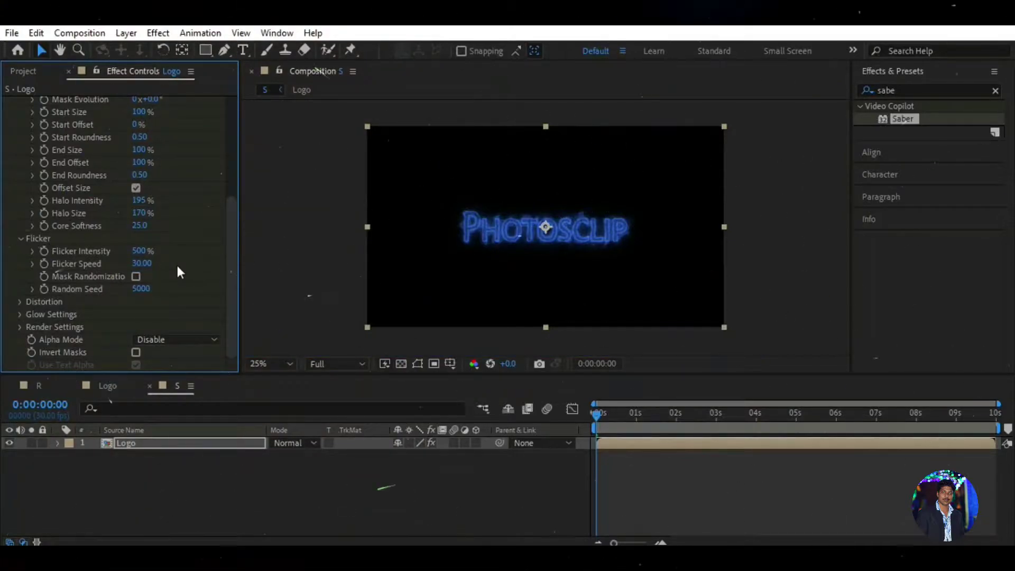
# Enable Mask Randomization for the Saber flicker and preview the opening frames.
pyautogui.click(136, 276)
pyautogui.click(603, 413)
pyautogui.moveTo(605, 416)
pyautogui.mouseDown()
pyautogui.moveTo(642, 416)
pyautogui.moveTo(596, 415)
pyautogui.mouseUp()
pyautogui.click(462, 479)
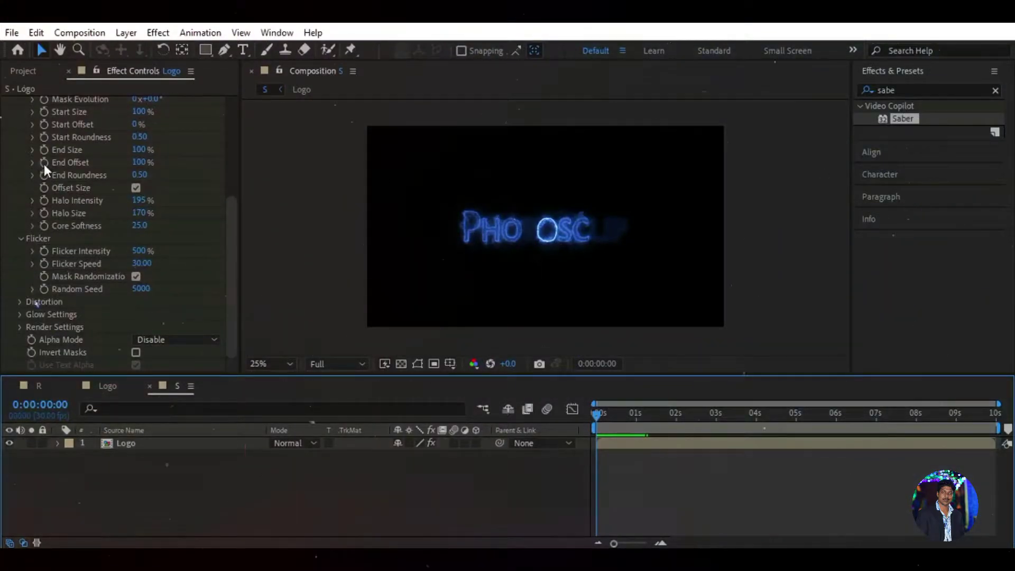
# Keyframe Saber's Start Size, Start Offset, End Size and End Offset at 0% at the start of the composition.
pyautogui.moveTo(140, 162); pyautogui.dragTo(17, 166)
pyautogui.moveTo(140, 149); pyautogui.dragTo(58, 149)
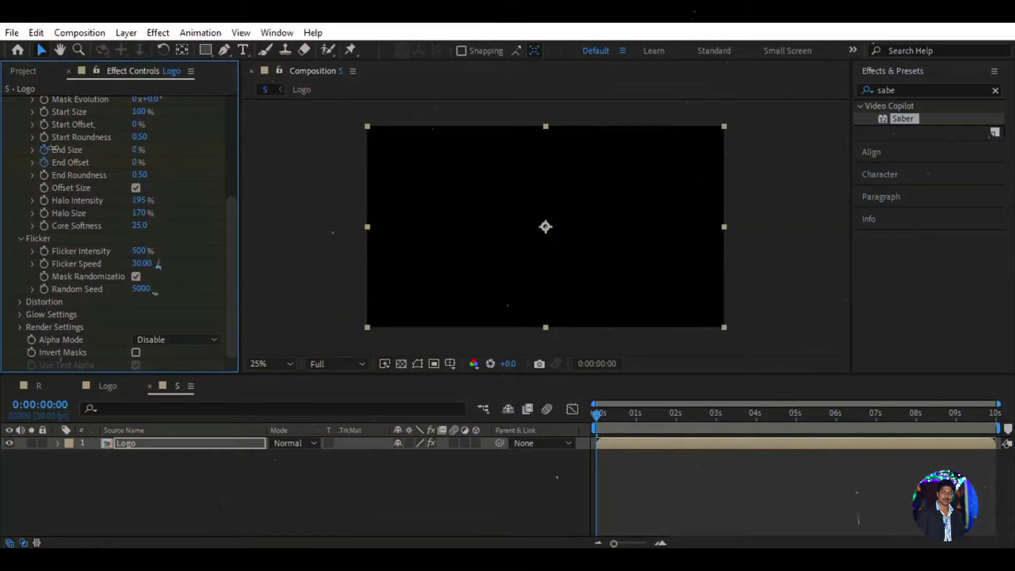
pyautogui.moveTo(230, 220); pyautogui.dragTo(200, 192)
pyautogui.moveTo(136, 157); pyautogui.dragTo(84, 157)
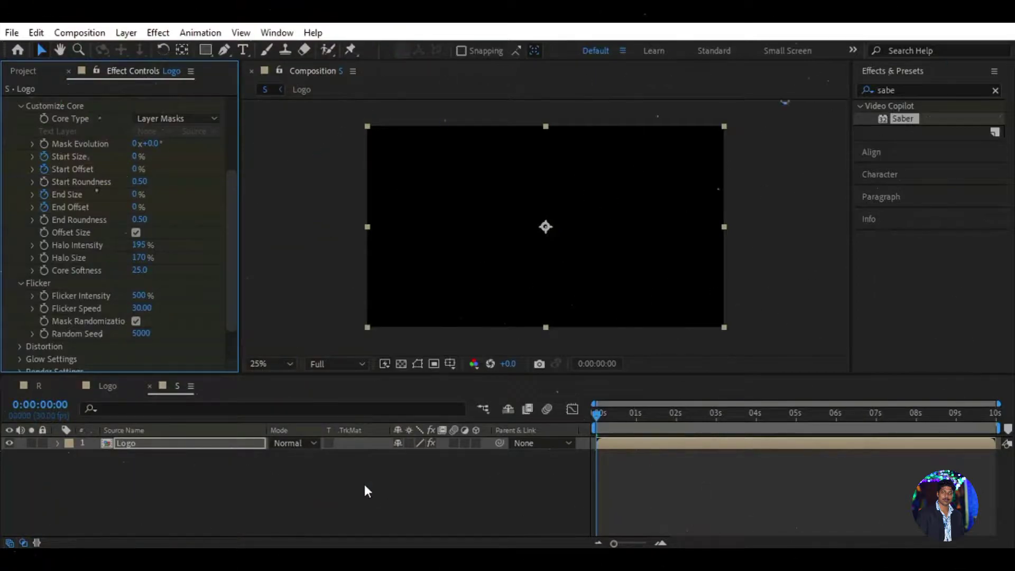
# Reveal the Logo layer's animated Saber properties and add keyframes for all four at 0:00:01:00.
pyautogui.click(241, 447)
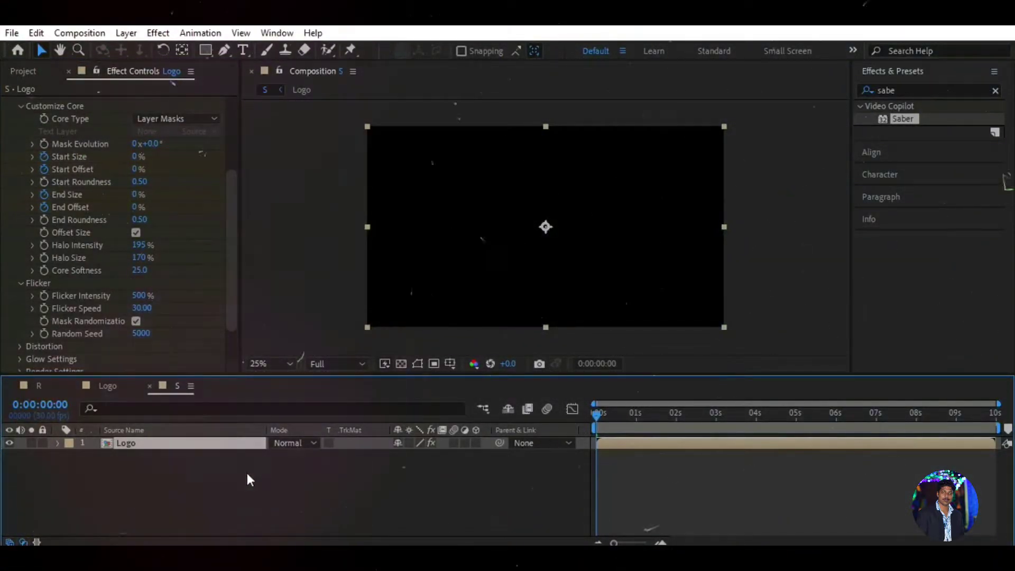
pyautogui.press('u')
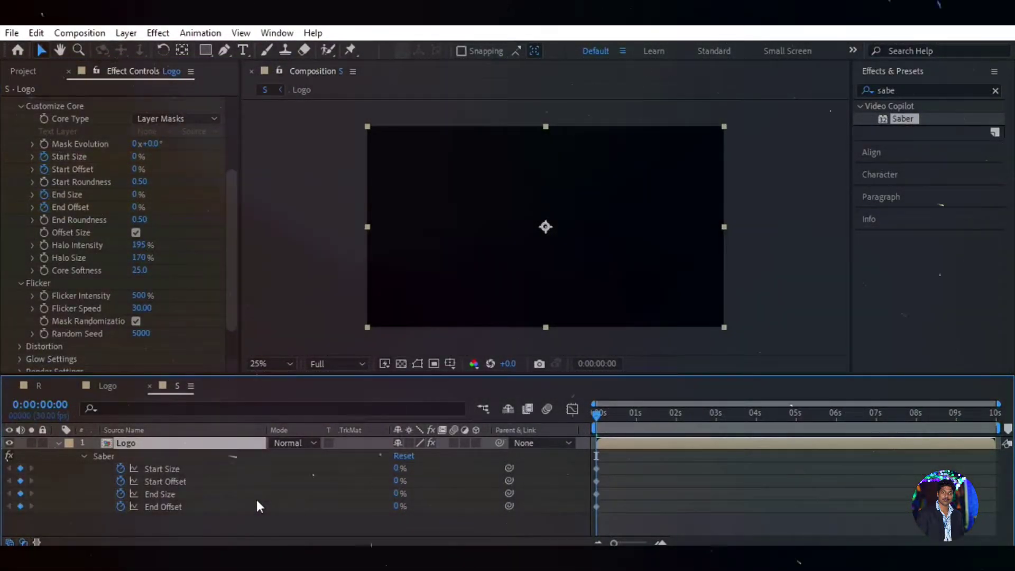
pyautogui.moveTo(601, 418); pyautogui.dragTo(638, 417)
pyautogui.moveTo(615, 543); pyautogui.dragTo(638, 544)
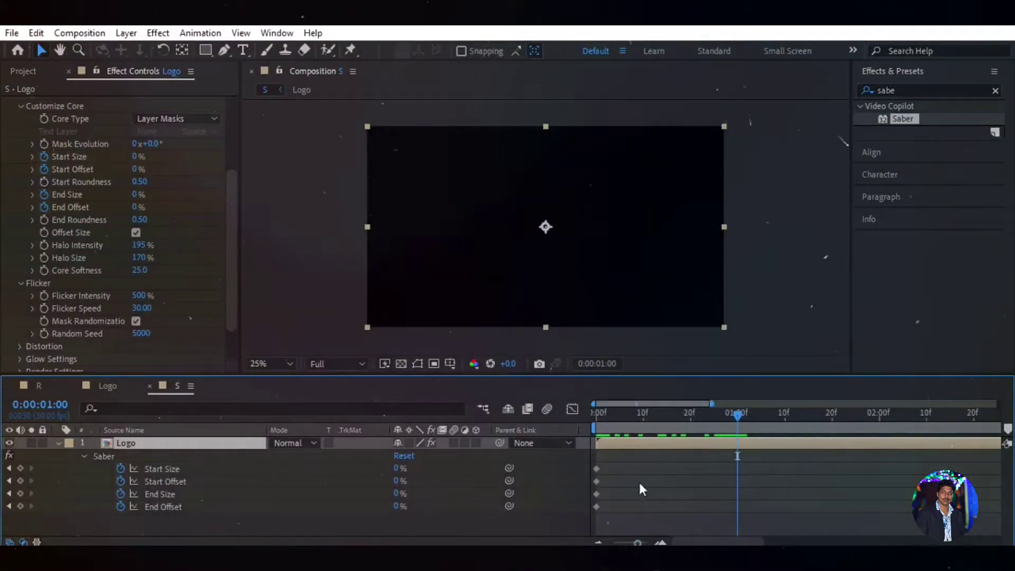
pyautogui.click(21, 467)
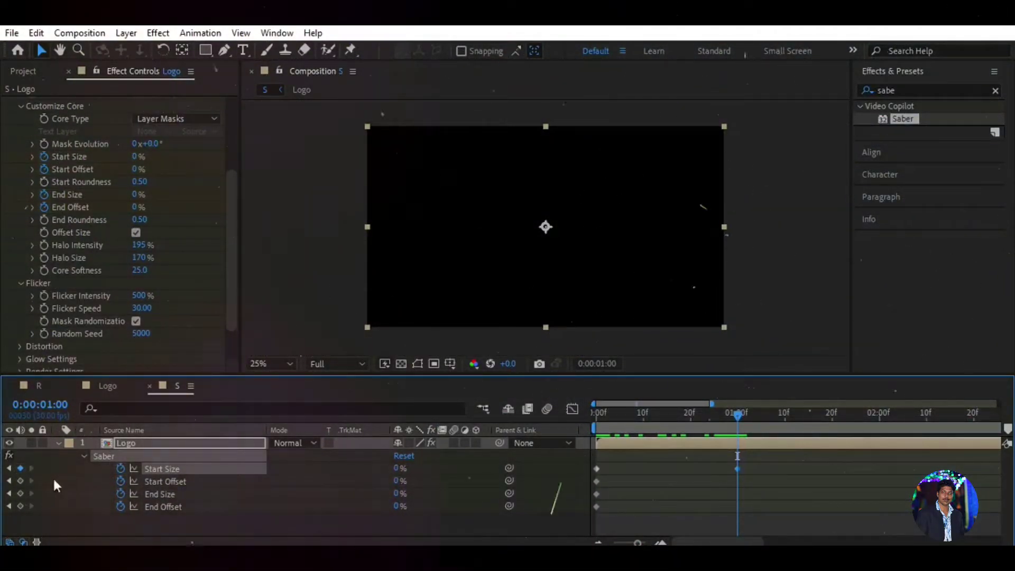
pyautogui.keyDown('shift'); pyautogui.click(180, 505); pyautogui.keyUp('shift')
pyautogui.click(21, 468)
# Set Start Size, Start Offset, End Size and End Offset to 100% at 0:00:01:00.
pyautogui.click(397, 468)
pyautogui.write('100')
pyautogui.press('Return')
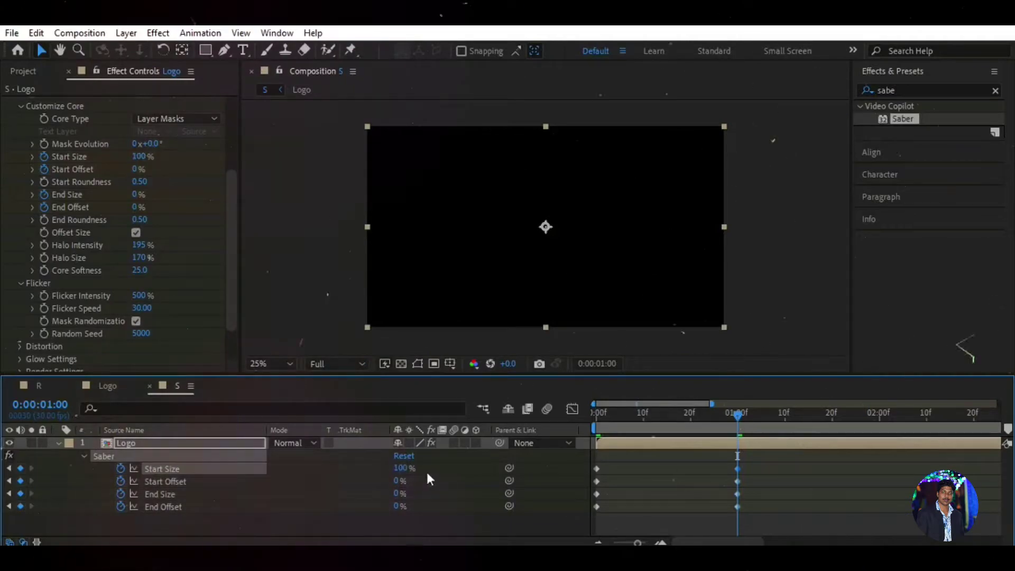
pyautogui.click(398, 480)
pyautogui.write('100')
pyautogui.press('Return')
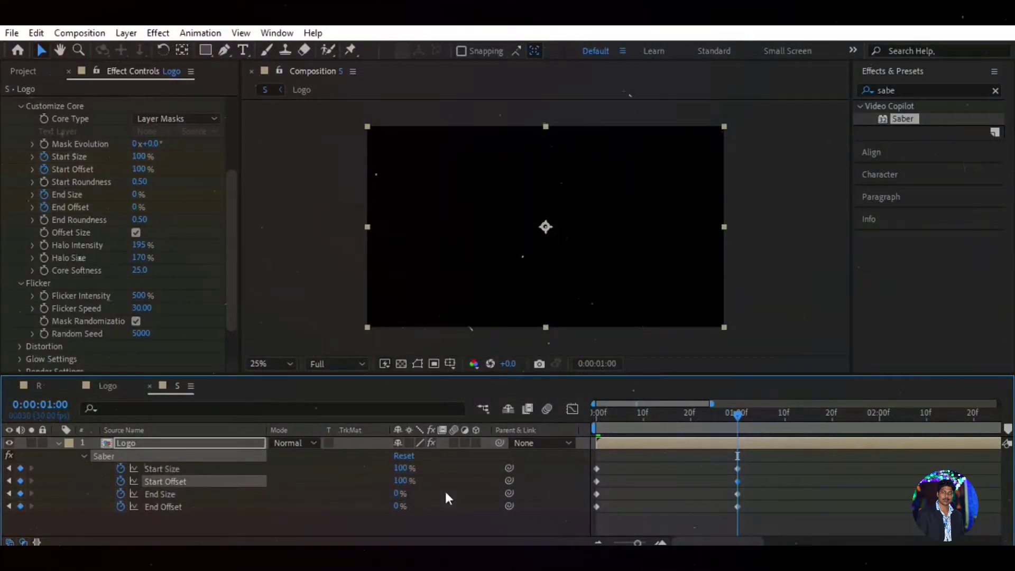
pyautogui.write('100')
pyautogui.press('Return')
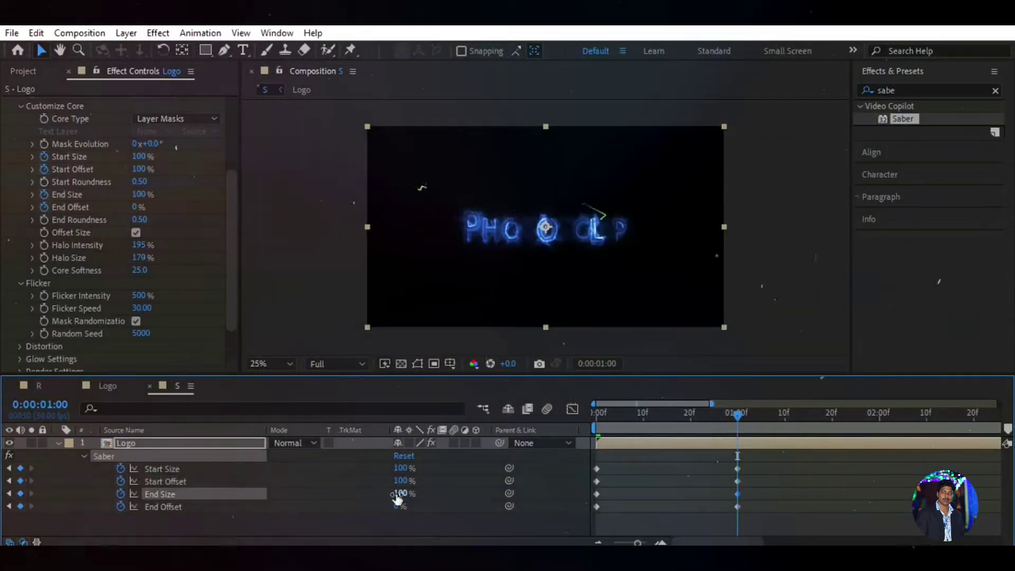
pyautogui.write('100')
pyautogui.press('Return')
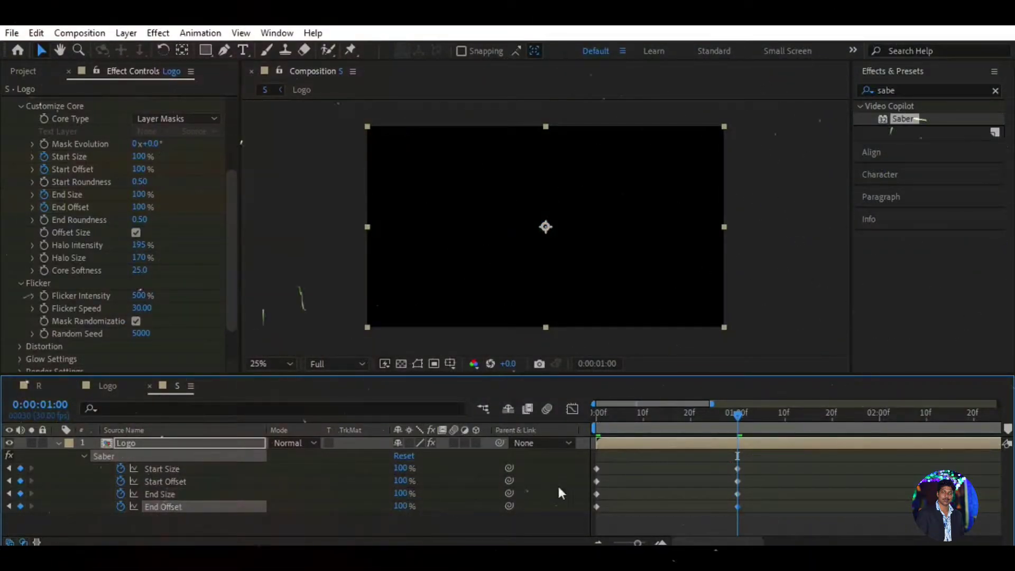
# Keyframe End Size and End Offset at 50% at 0:00:00:05.
pyautogui.moveTo(738, 416); pyautogui.dragTo(618, 429)
pyautogui.moveTo(637, 543); pyautogui.dragTo(643, 543)
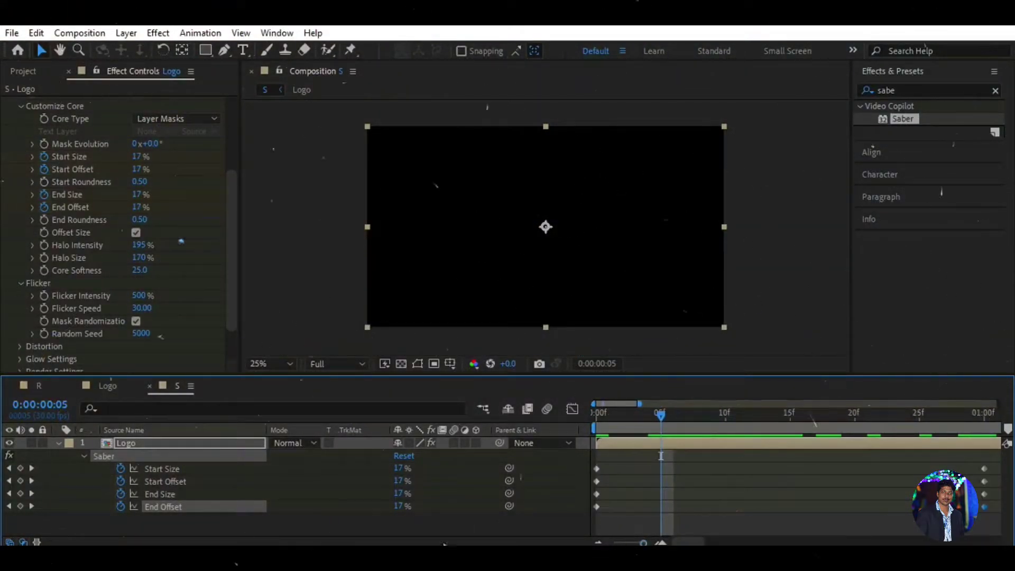
pyautogui.click(167, 493)
pyautogui.click(398, 494)
pyautogui.write('50')
pyautogui.press('Return')
pyautogui.click(402, 506)
pyautogui.write('50')
pyautogui.press('Return')
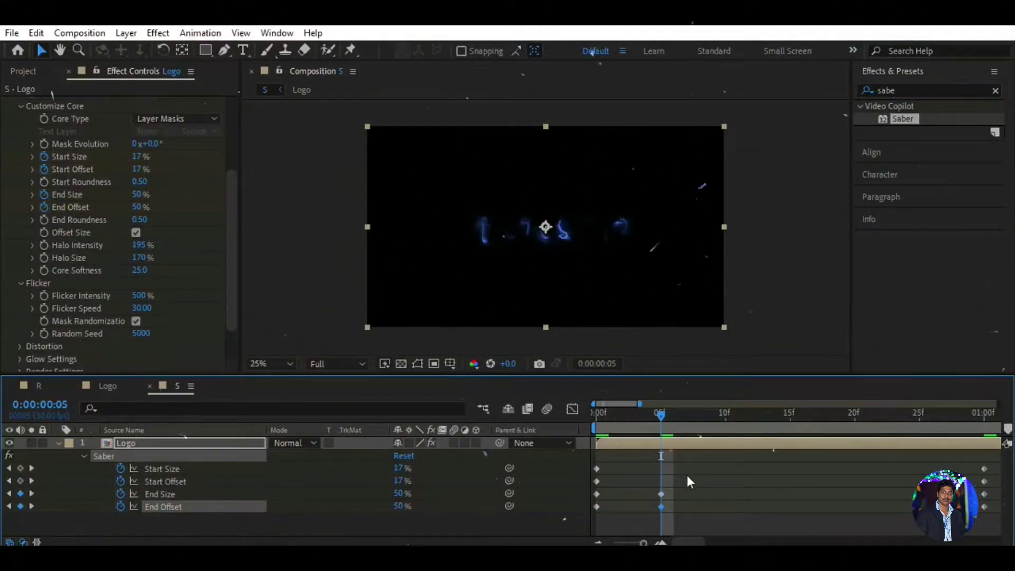
# Play back the Saber animation from the first frame to check the electric stroke's motion.
pyautogui.moveTo(644, 543); pyautogui.dragTo(638, 544)
pyautogui.moveTo(624, 414); pyautogui.dragTo(566, 422)
pyautogui.press('space')
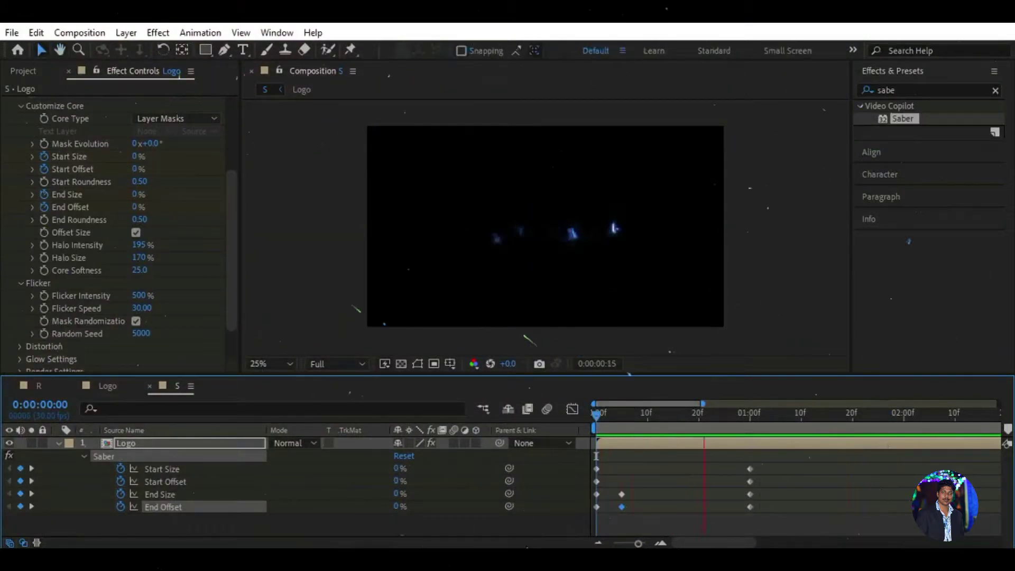
pyautogui.click(777, 416)
pyautogui.moveTo(778, 444); pyautogui.dragTo(567, 441)
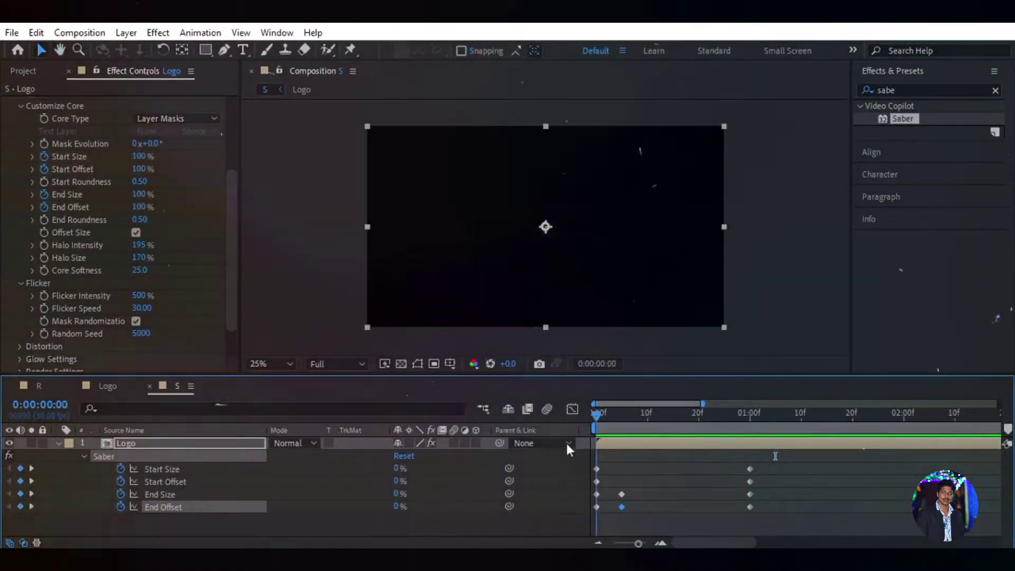
pyautogui.press('space')
# Keyframe Start Size and Start Offset at 0% at 0:00:01:15.
pyautogui.click(828, 421)
pyautogui.moveTo(828, 420)
pyautogui.mouseDown()
pyautogui.moveTo(804, 422)
pyautogui.moveTo(827, 419)
pyautogui.mouseUp()
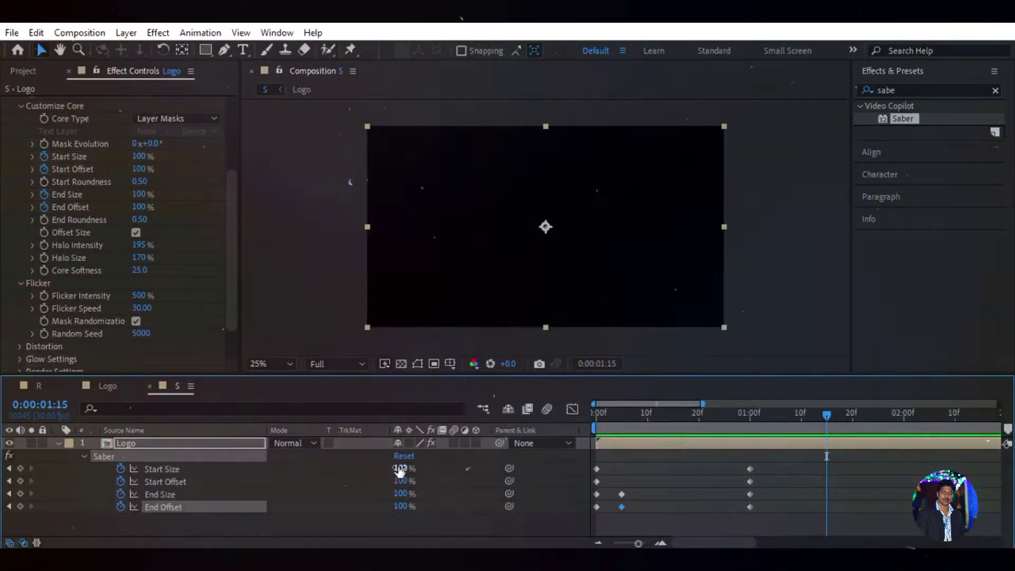
pyautogui.write('0')
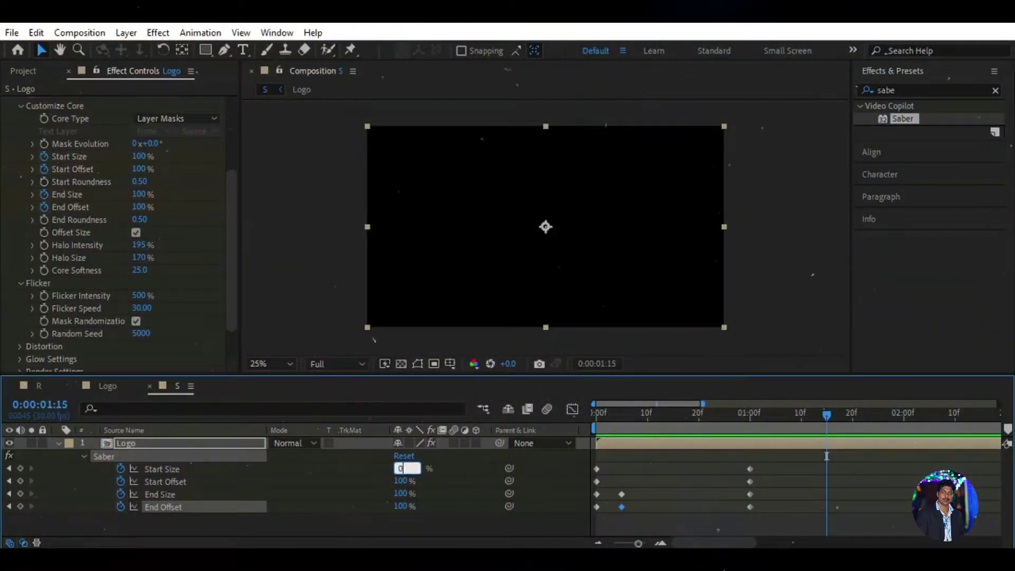
pyautogui.press('Return')
pyautogui.click(403, 481)
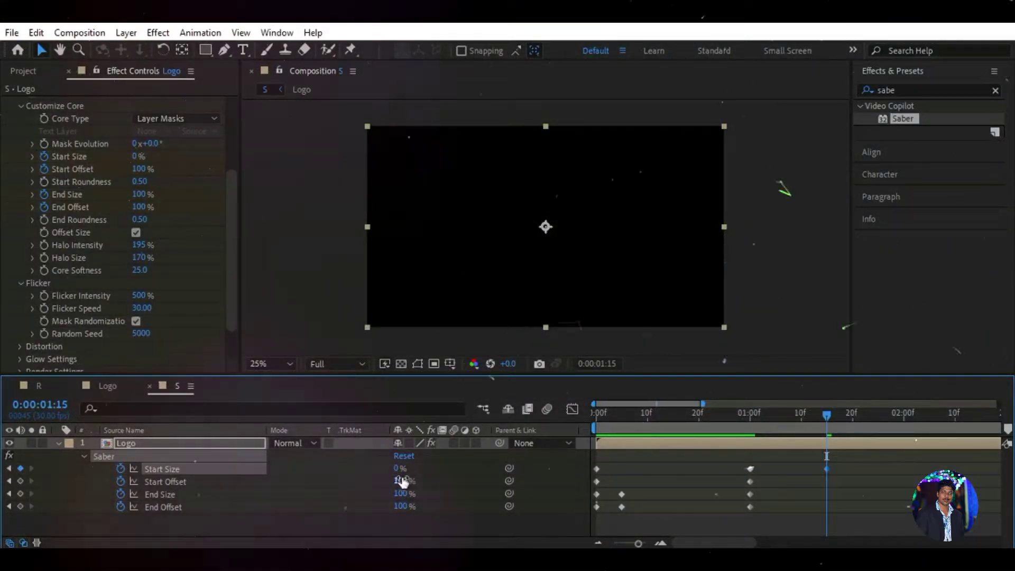
pyautogui.write('0')
pyautogui.press('Return')
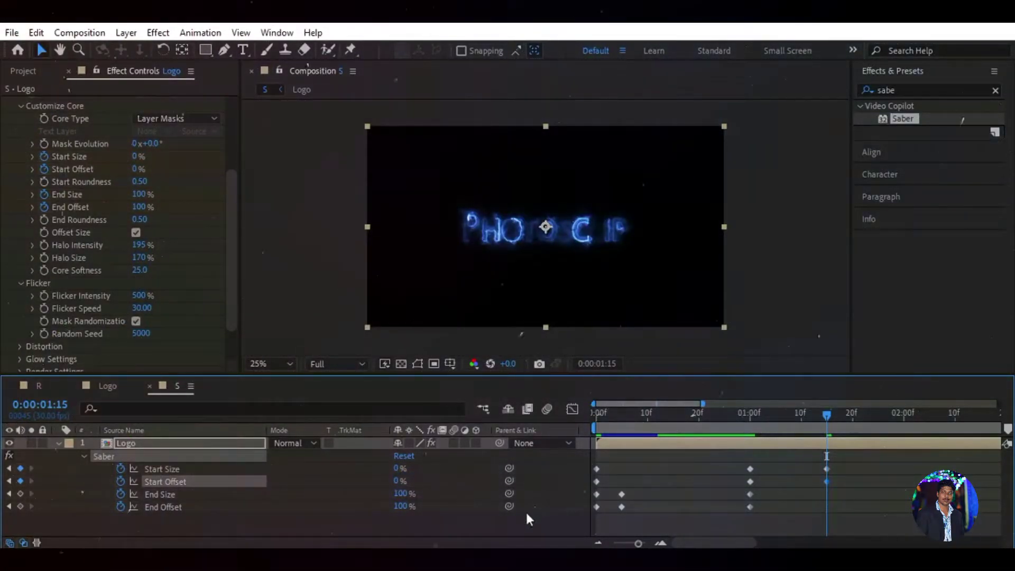
# Keyframe End Size and End Offset at 0% at 0:00:01:20.
pyautogui.moveTo(757, 423); pyautogui.dragTo(592, 426)
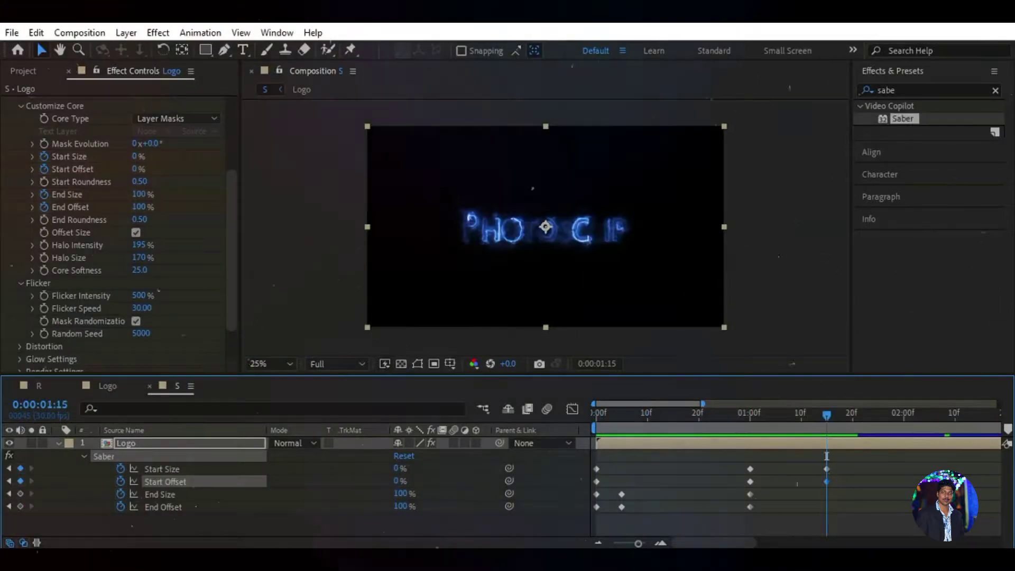
pyautogui.moveTo(830, 414); pyautogui.dragTo(852, 414)
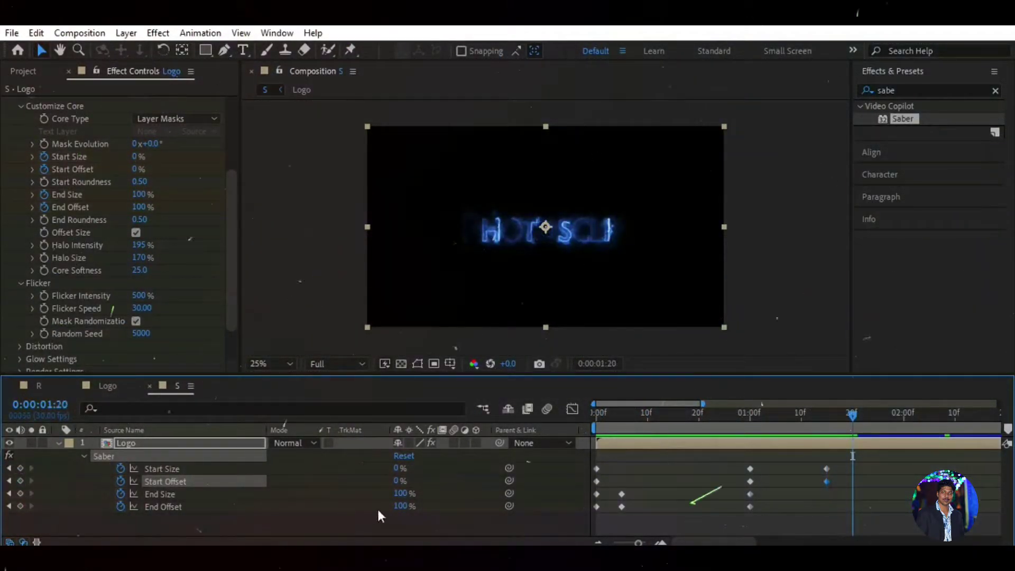
pyautogui.click(404, 494)
pyautogui.write('0')
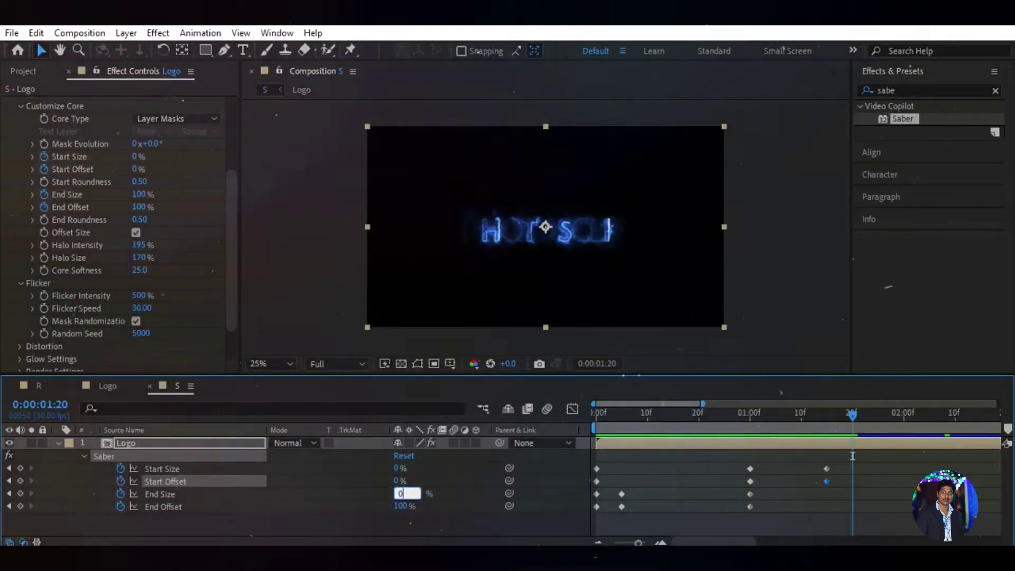
pyautogui.press('Return')
pyautogui.click(400, 506)
pyautogui.write('0')
pyautogui.press('Return')
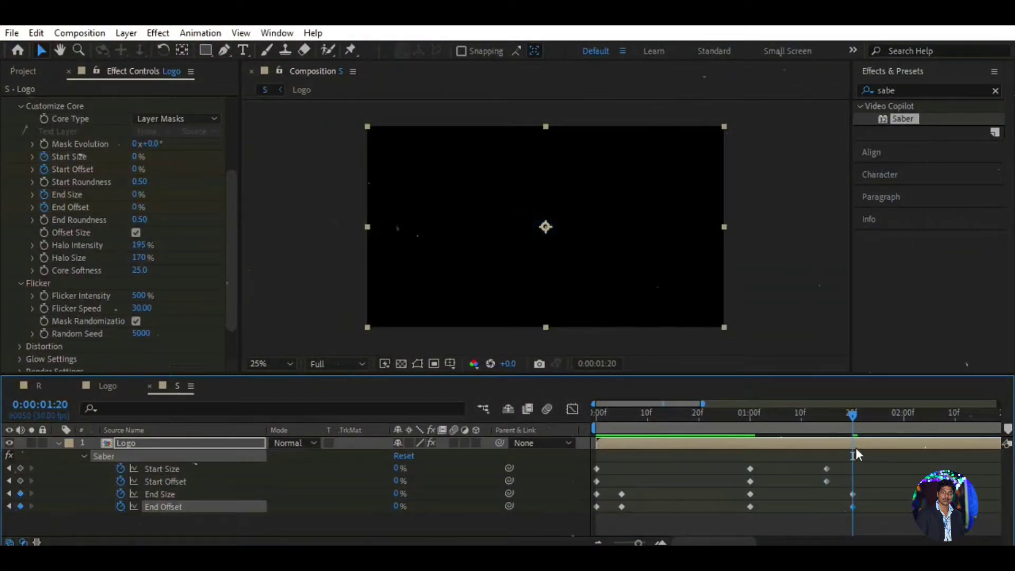
# Keyframe Start Size and Start Offset at 100% at 0:00:02:10.
pyautogui.moveTo(727, 543); pyautogui.dragTo(758, 543)
pyautogui.click(775, 414)
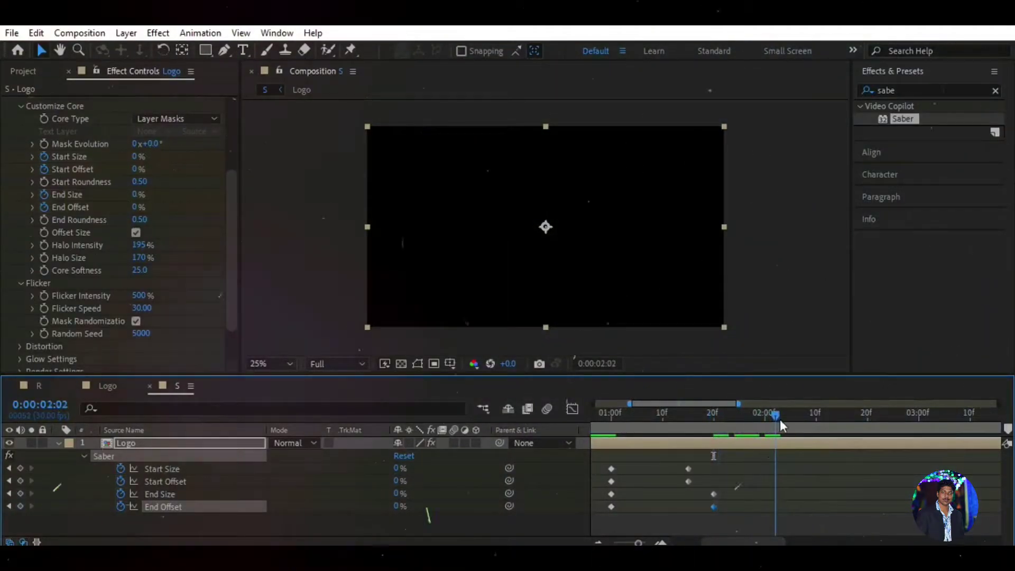
pyautogui.moveTo(798, 419); pyautogui.dragTo(815, 417)
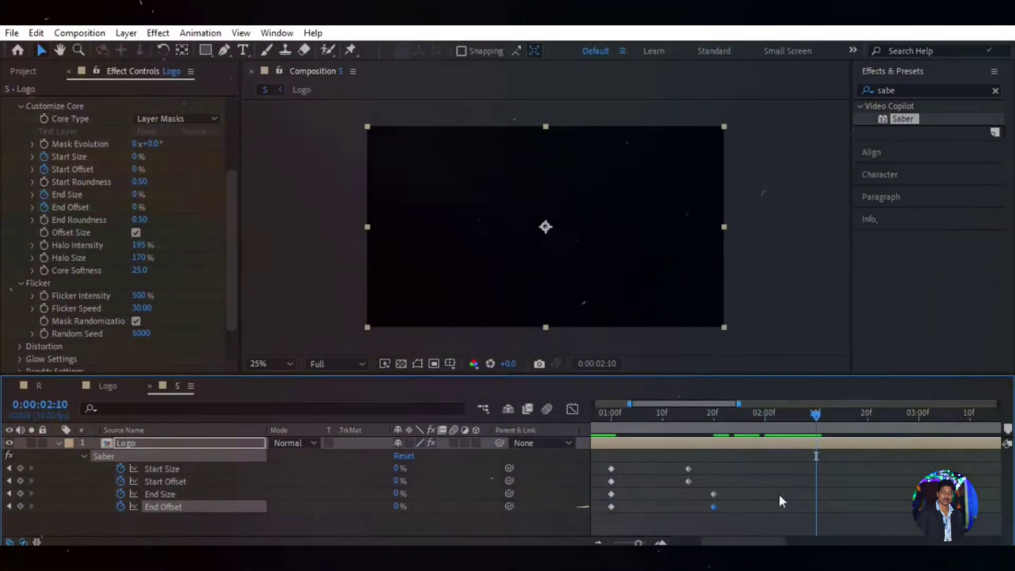
pyautogui.click(402, 468)
pyautogui.write('100')
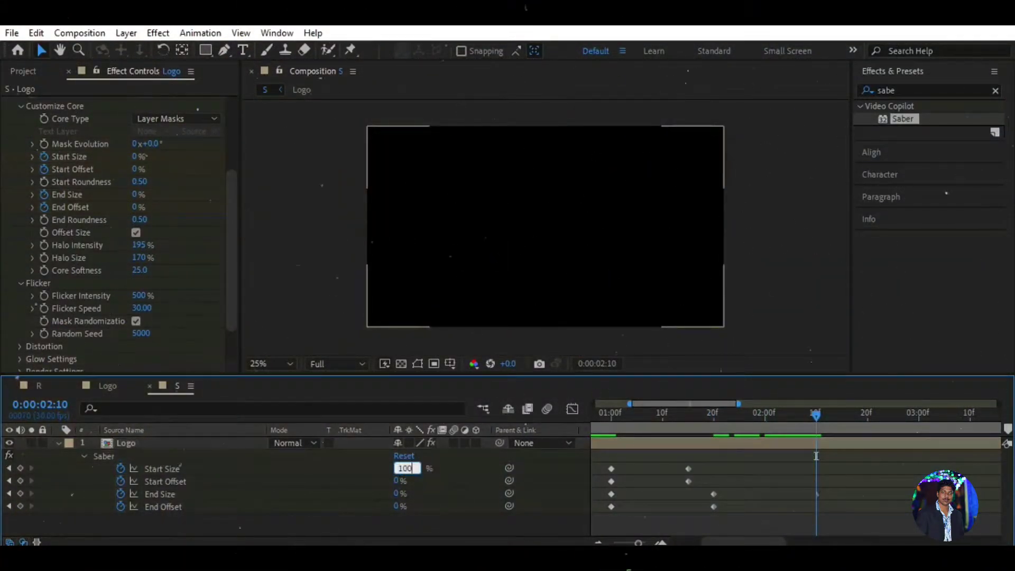
pyautogui.press('Return')
pyautogui.click(397, 480)
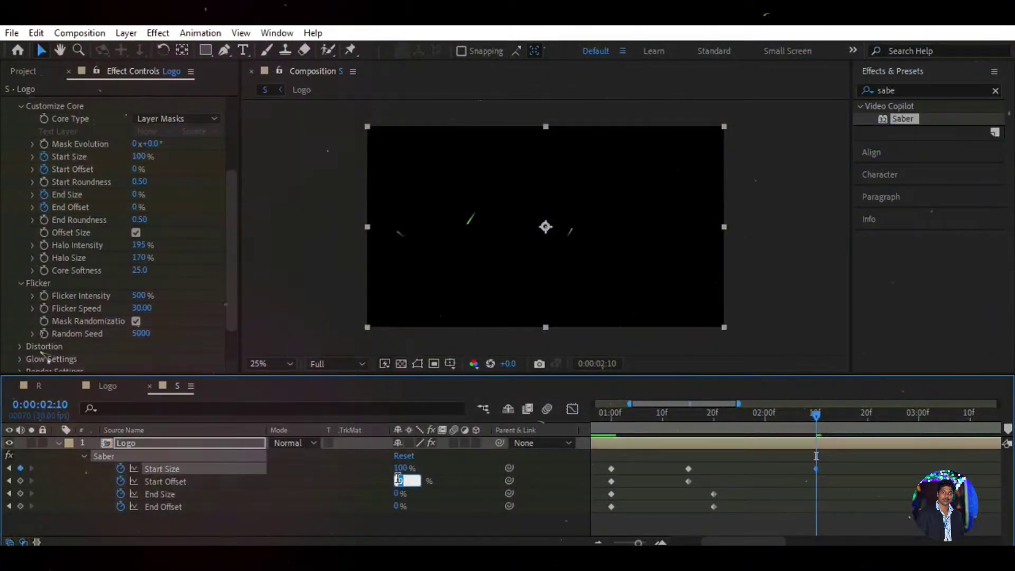
pyautogui.press('Return')
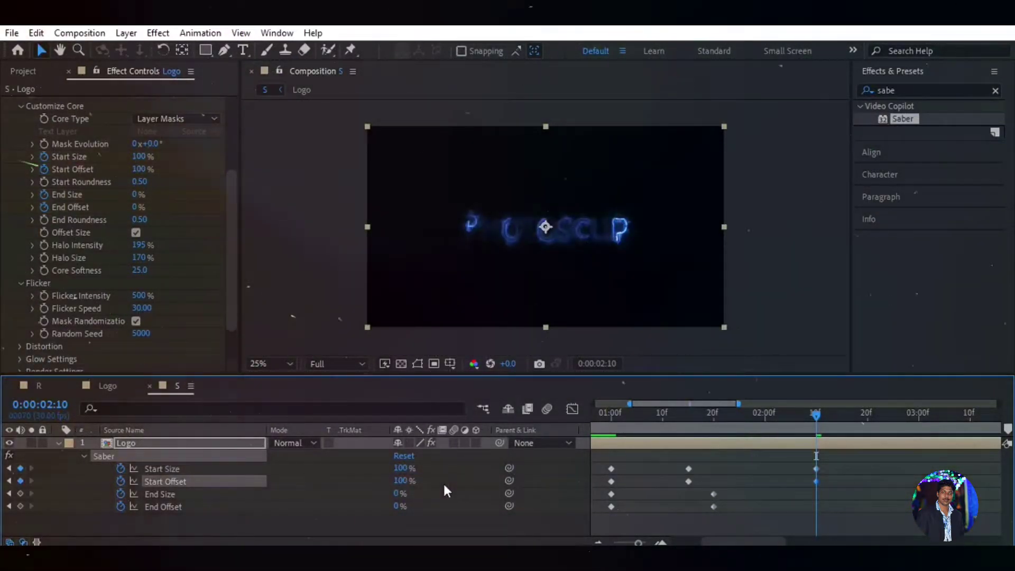
# Keyframe End Size and End Offset at 100% at 0:00:03:00.
pyautogui.moveTo(815, 413); pyautogui.dragTo(919, 416)
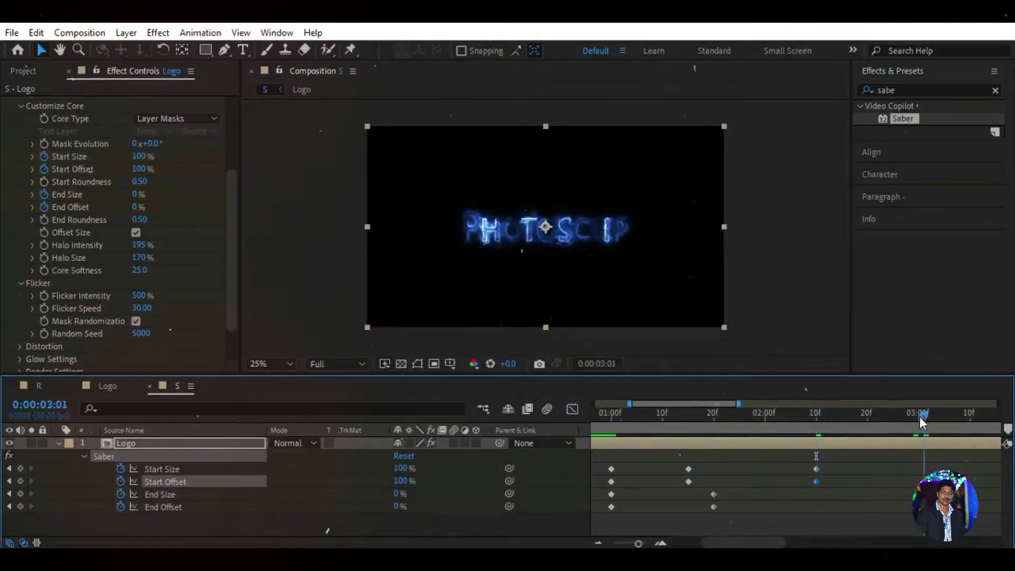
pyautogui.click(399, 495)
pyautogui.write('100')
pyautogui.press('Return')
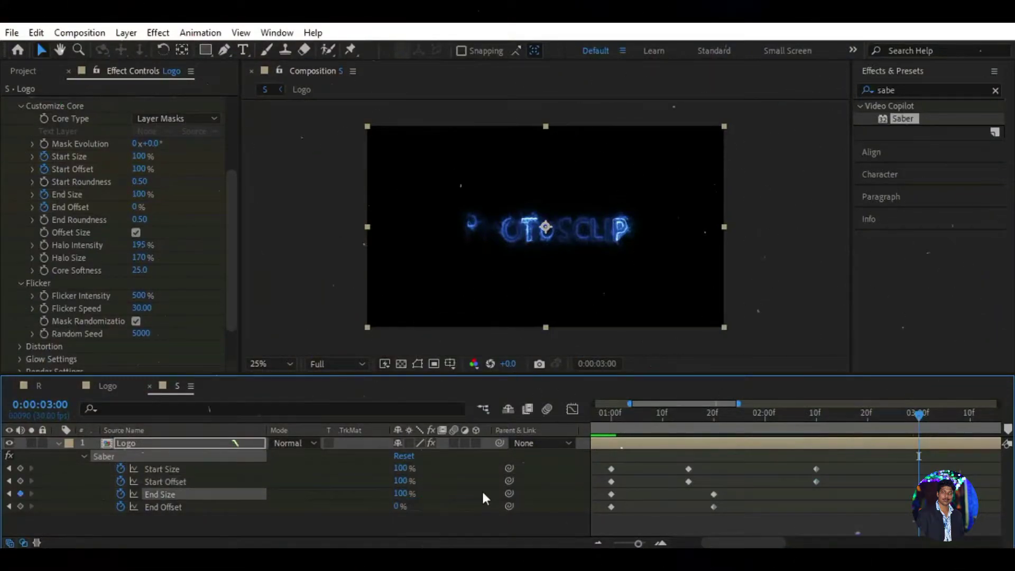
pyautogui.click(400, 507)
pyautogui.write('100')
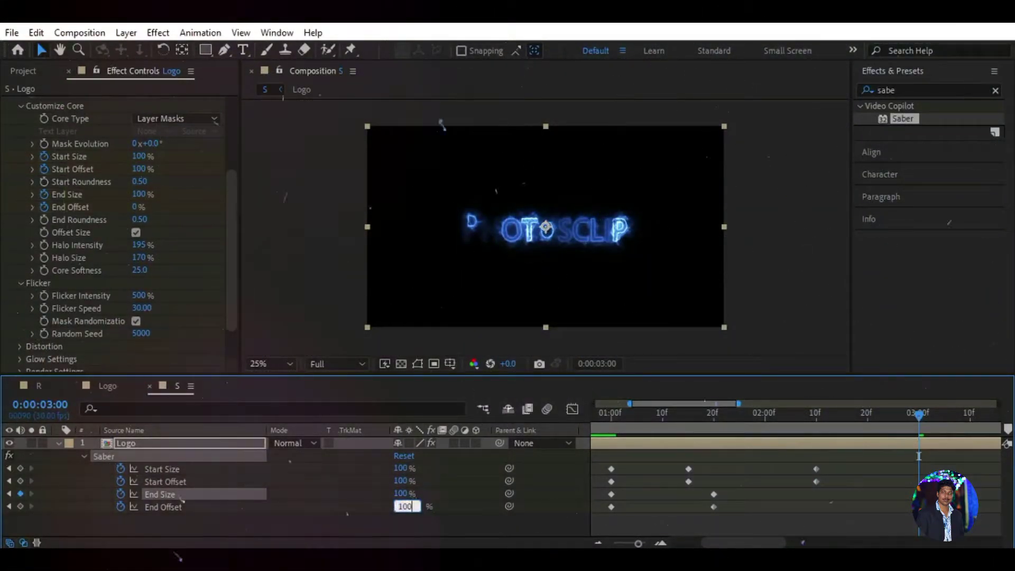
pyautogui.press('Return')
# Play back the extended Saber animation to check how the strokes draw on and off.
pyautogui.moveTo(637, 544); pyautogui.dragTo(611, 544)
pyautogui.moveTo(715, 416); pyautogui.dragTo(626, 416)
pyautogui.press('space')
pyautogui.press('space')
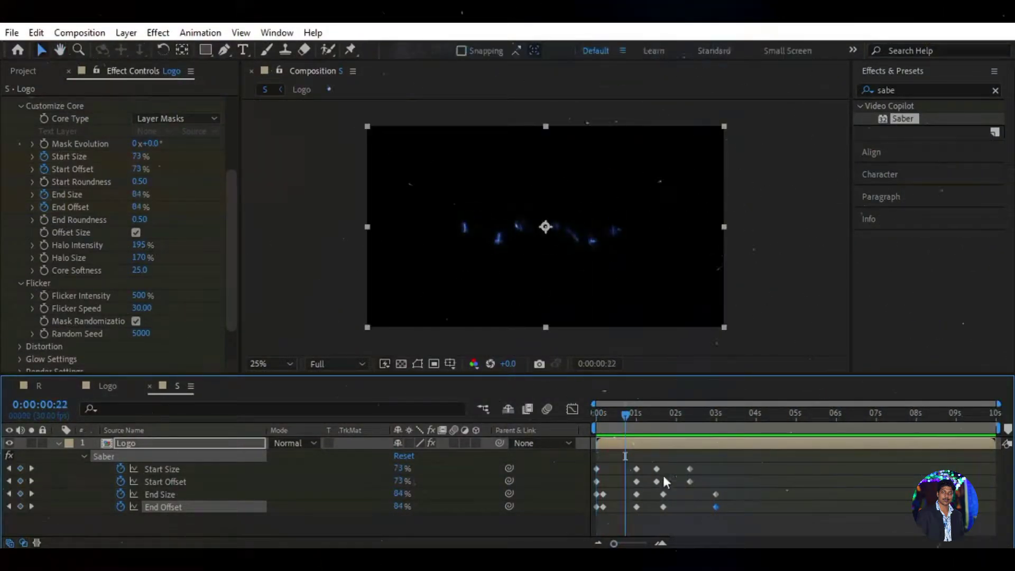
# Set Saber's Glow Intensity to 50% at 0:00:03:00 and start keyframing it there.
pyautogui.moveTo(629, 419); pyautogui.dragTo(717, 418)
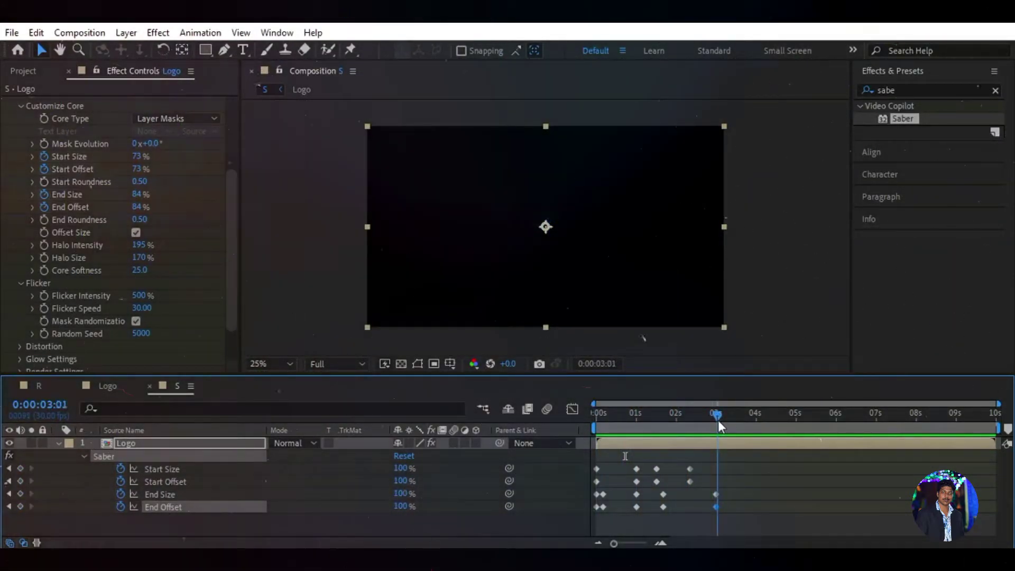
pyautogui.click(714, 414)
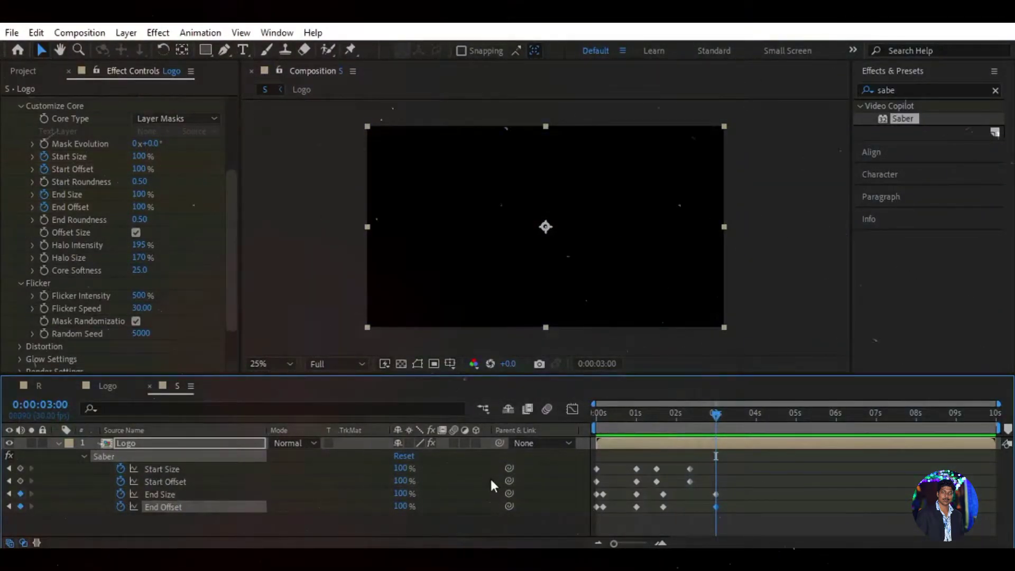
pyautogui.moveTo(231, 284); pyautogui.dragTo(147, 167)
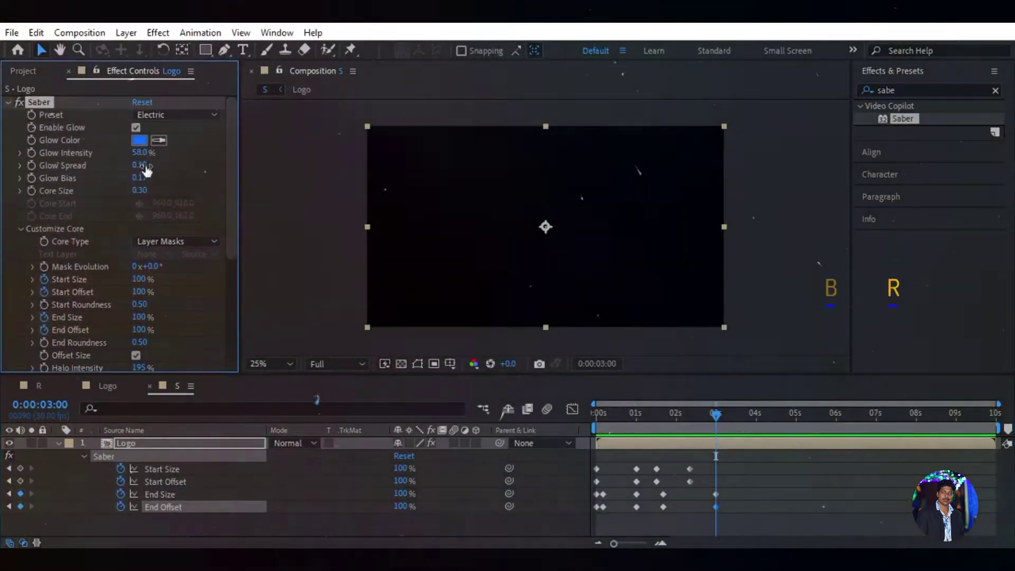
pyautogui.click(139, 154)
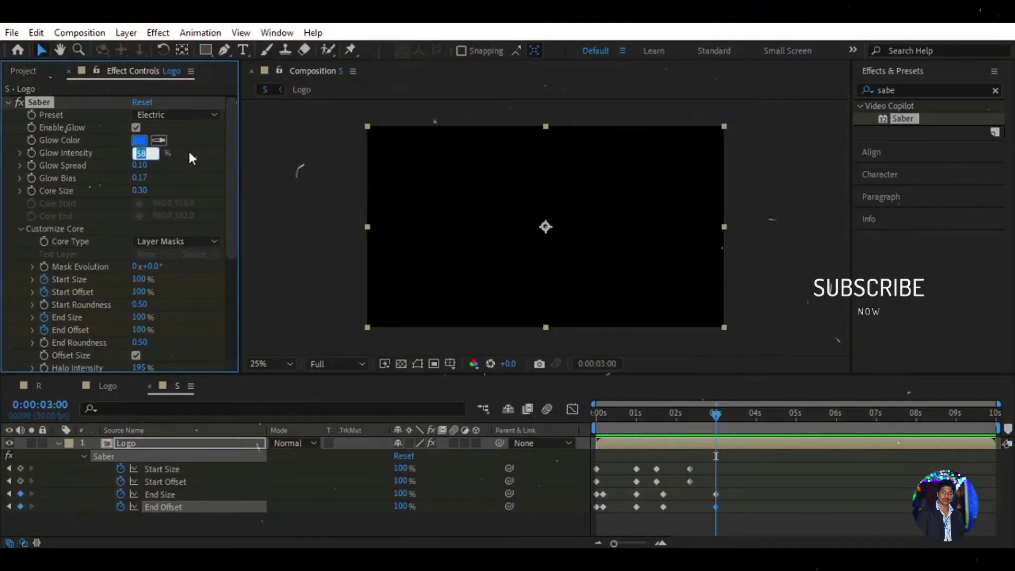
pyautogui.write('50')
pyautogui.press('Return')
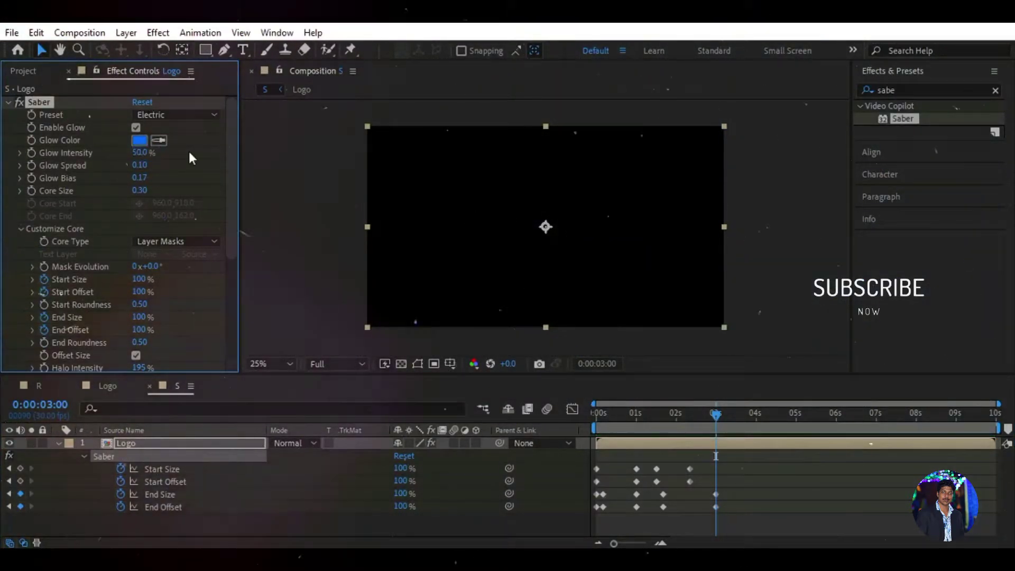
pyautogui.click(31, 153)
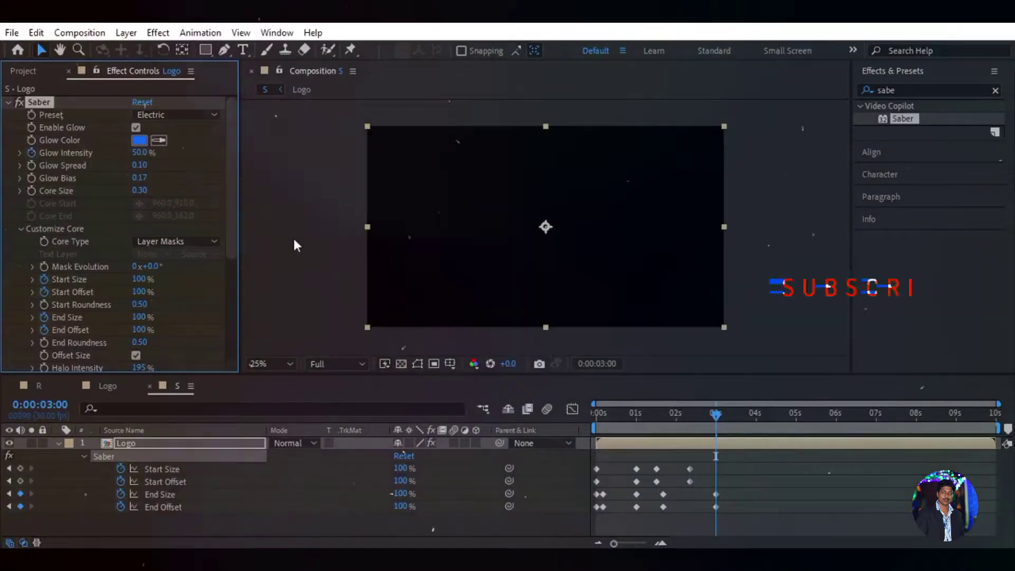
# Keyframe Glow Intensity at 100% on the first frame and preview the animation.
pyautogui.moveTo(718, 422); pyautogui.dragTo(598, 418)
pyautogui.click(138, 153)
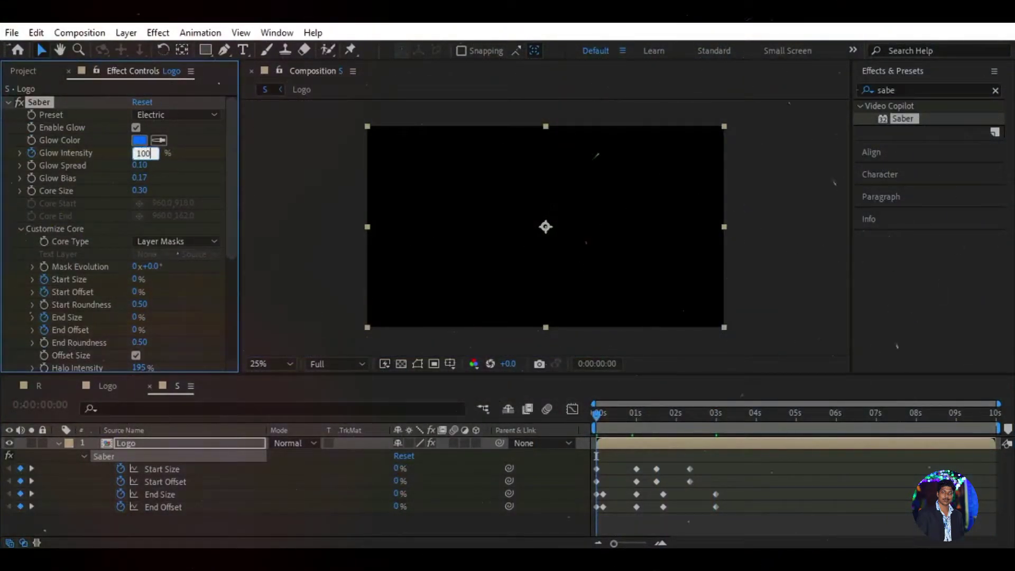
pyautogui.press('space')
pyautogui.press('space')
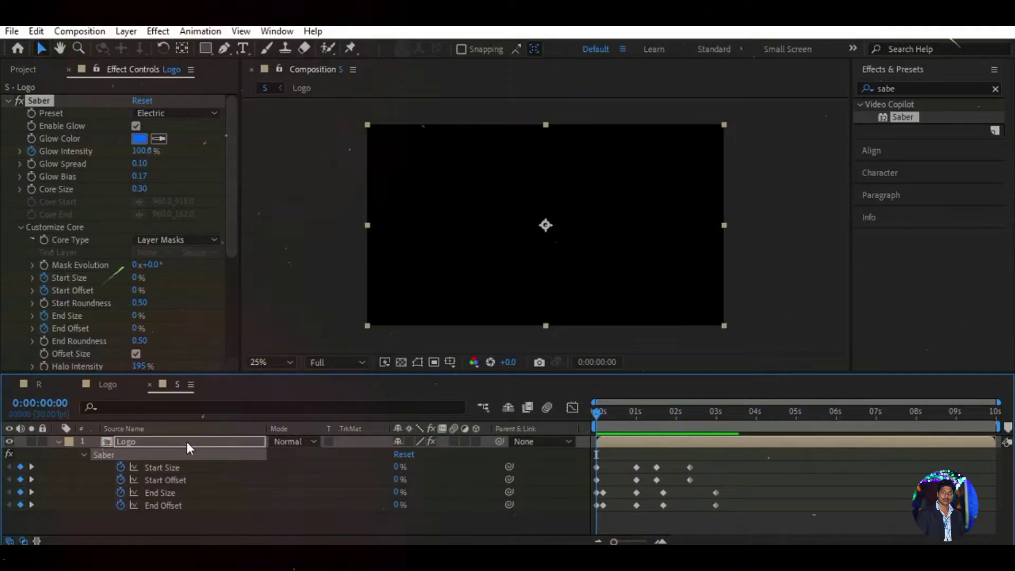
# Duplicate the Logo layer and set the upper copy's blending mode to Screen.
pyautogui.click(57, 442)
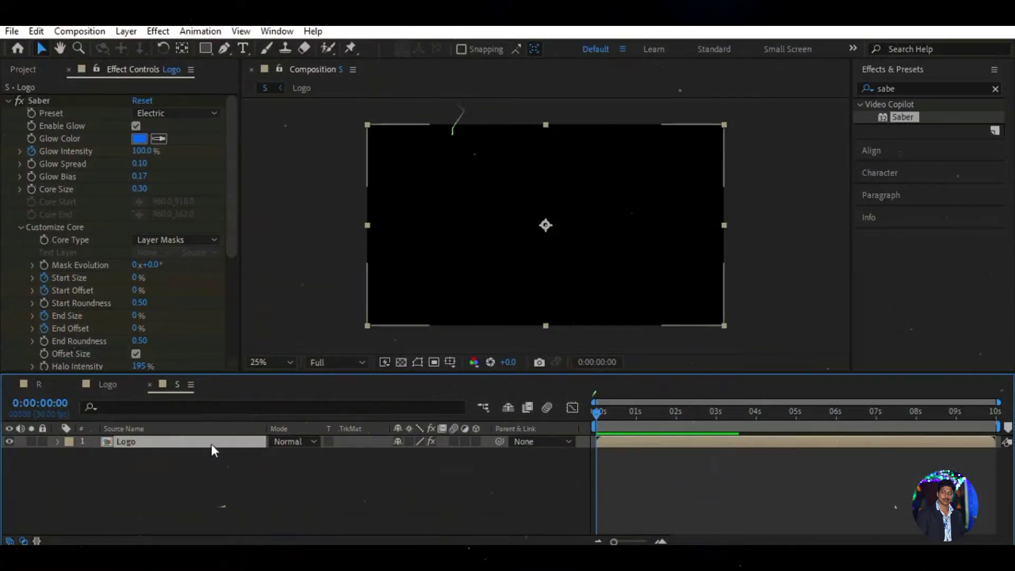
pyautogui.hotkey('ctrl', 'd')
pyautogui.click(295, 441)
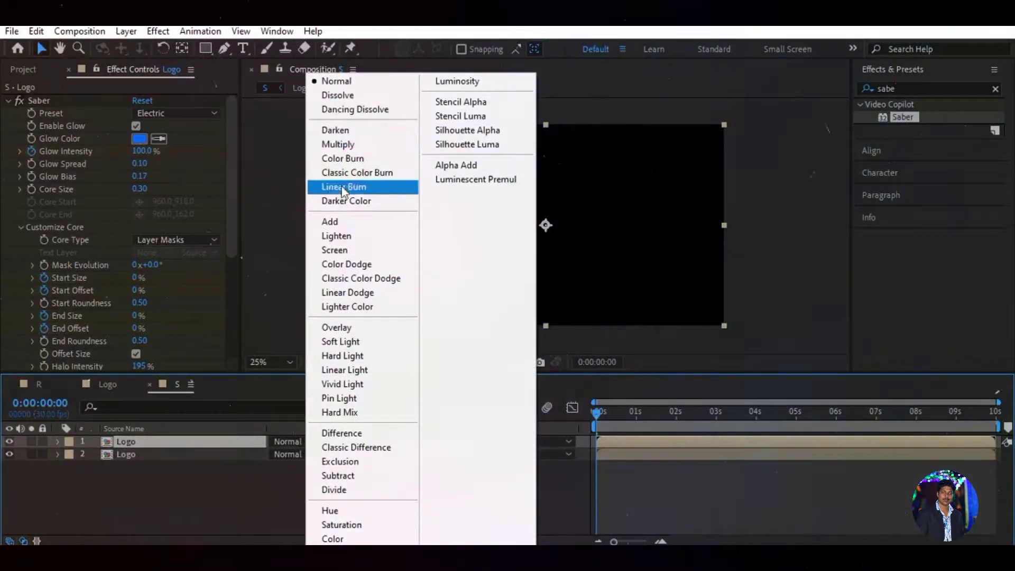
pyautogui.click(335, 250)
pyautogui.click(309, 486)
pyautogui.click(139, 441)
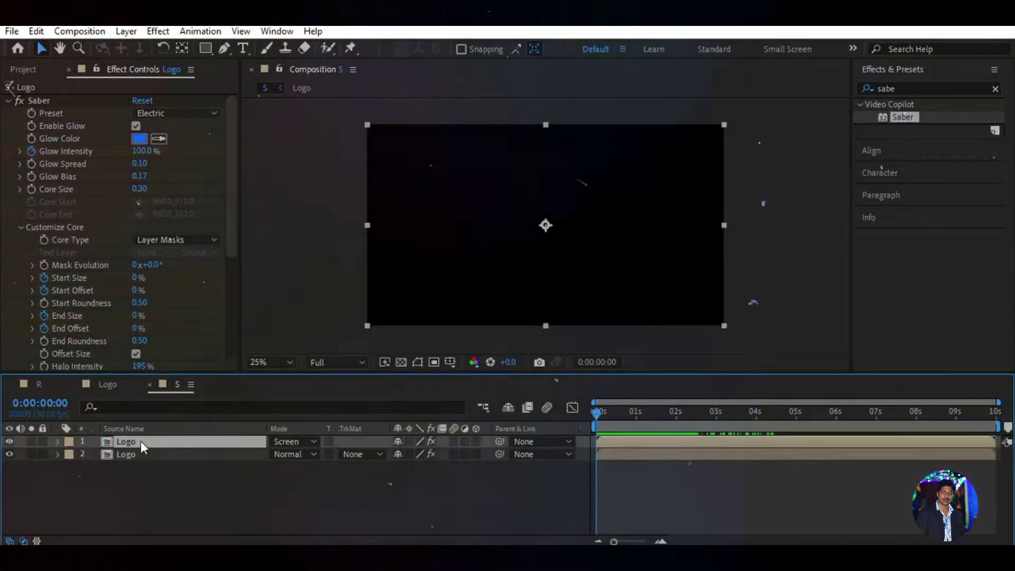
# Change the upper Logo layer's Saber Glow Color to purple, hex 8400C8.
pyautogui.click(139, 138)
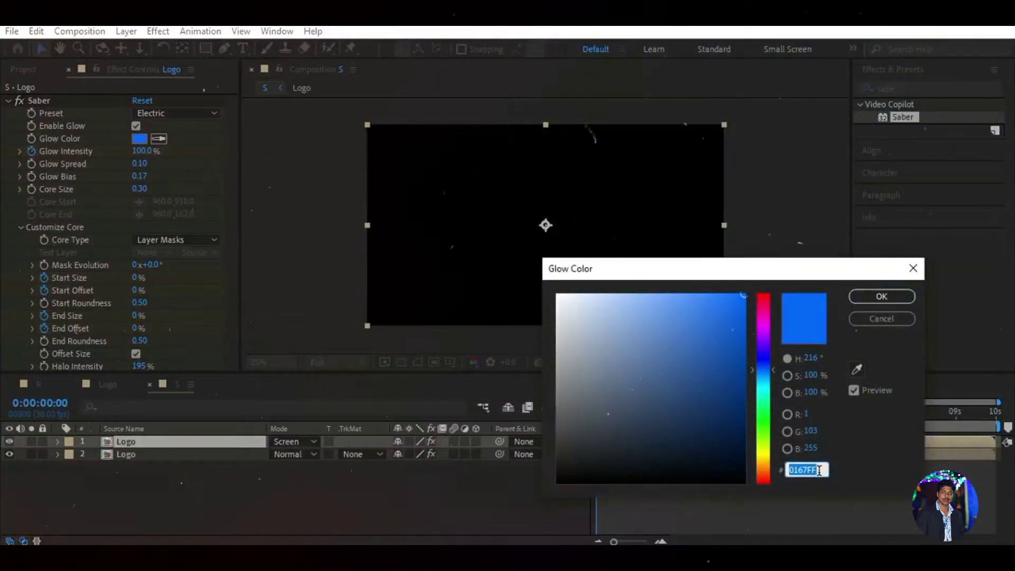
pyautogui.write('00')
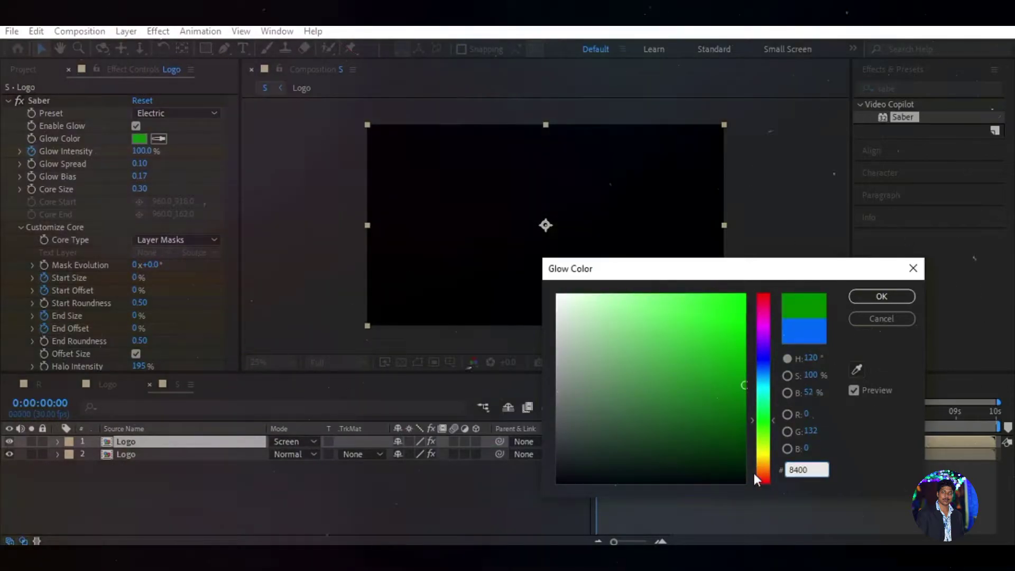
pyautogui.write('8400C8')
pyautogui.click(894, 299)
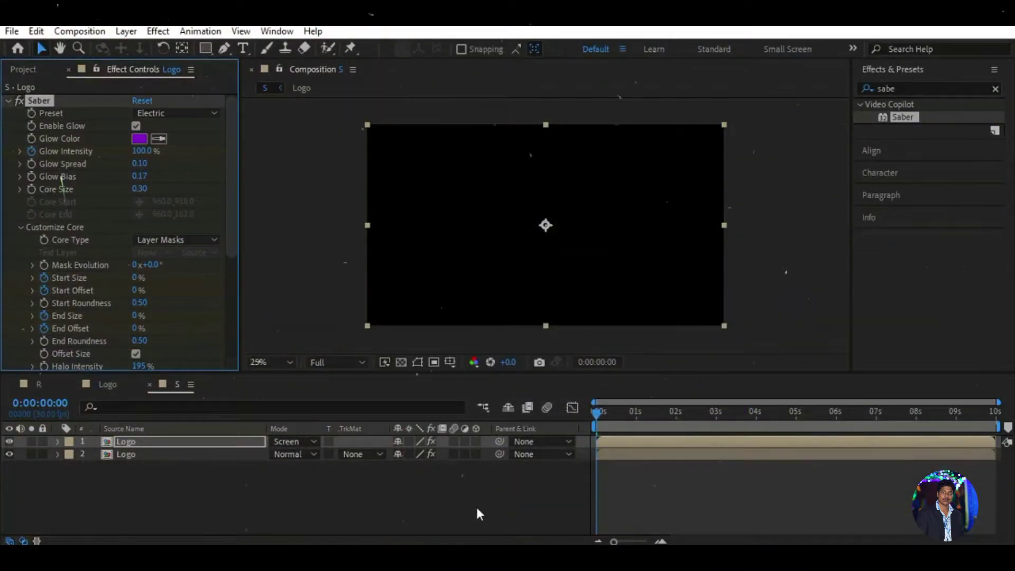
# Play back the composition to check the combined blue and purple glow, then return to the first frame.
pyautogui.click(198, 456)
pyautogui.click(192, 441)
pyautogui.click(484, 470)
pyautogui.press('space')
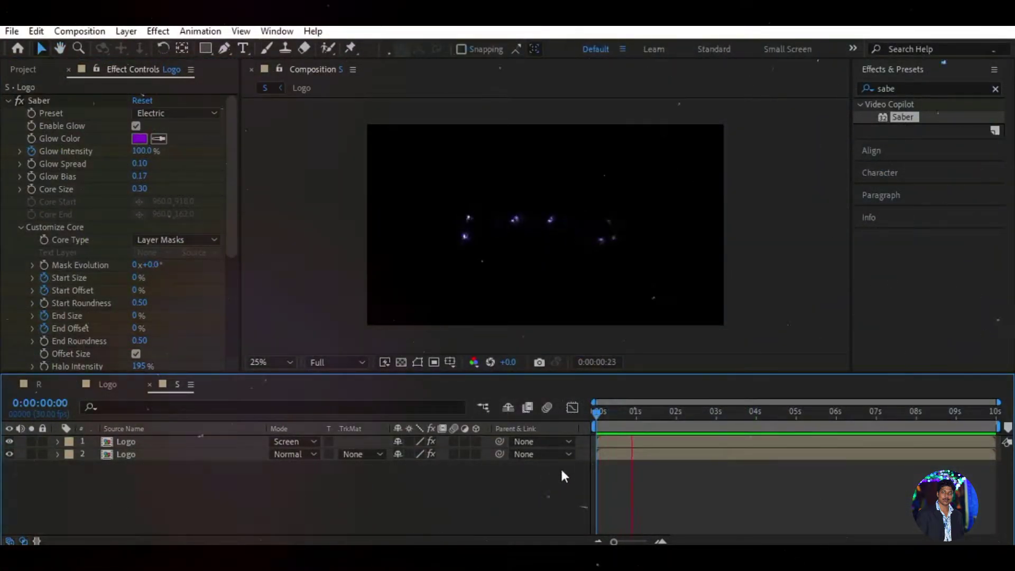
pyautogui.press('space')
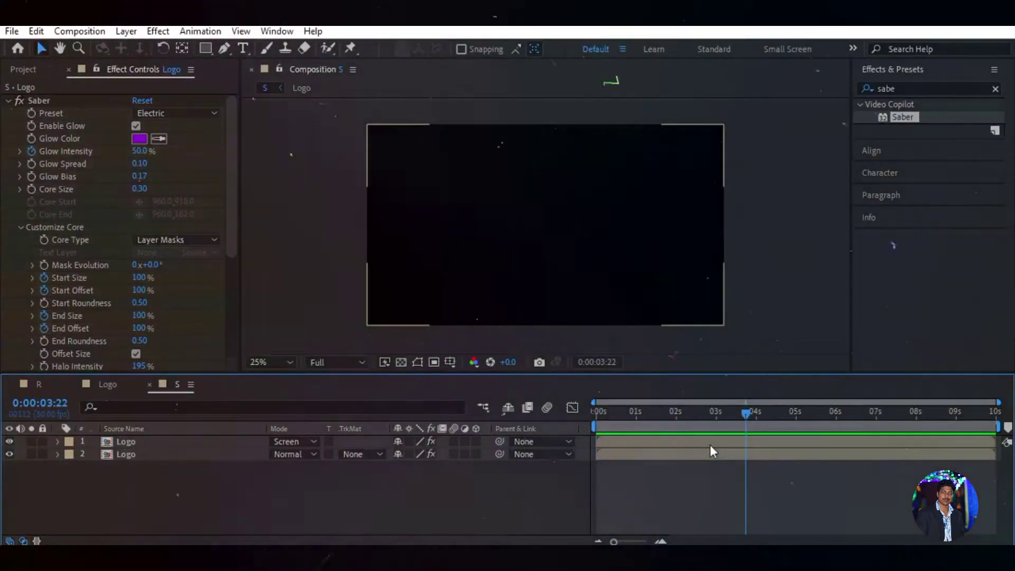
pyautogui.moveTo(656, 414); pyautogui.dragTo(597, 411)
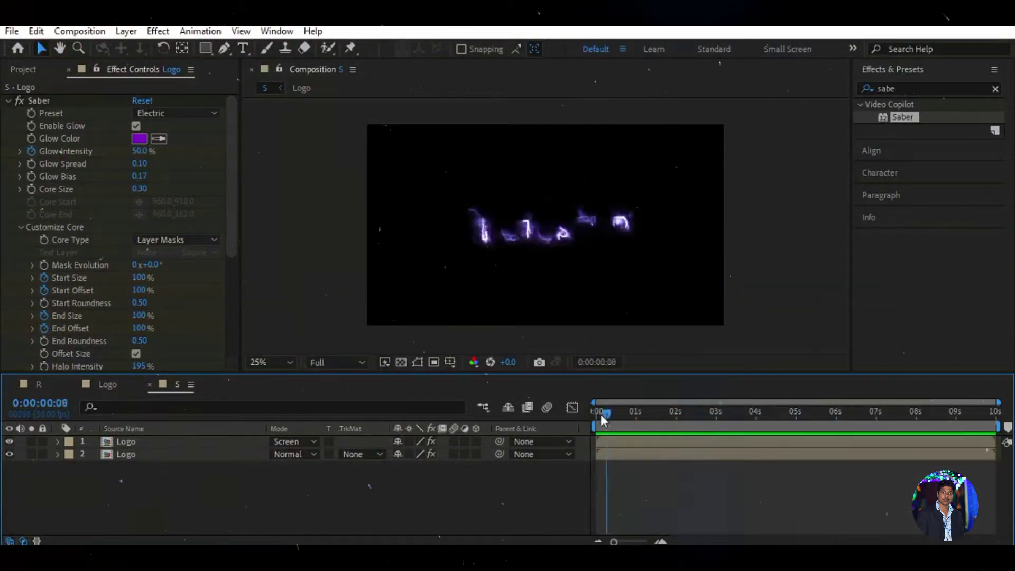
# Reveal the upper Logo layer's Saber keyframes and shift all of them about 7 frames later.
pyautogui.click(217, 443)
pyautogui.press('u')
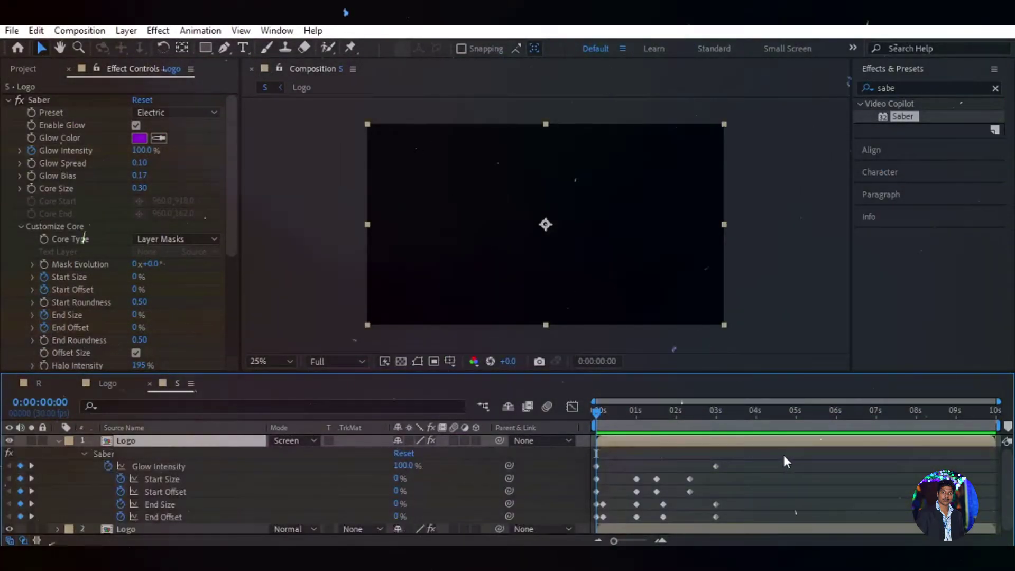
pyautogui.moveTo(776, 452); pyautogui.dragTo(592, 523)
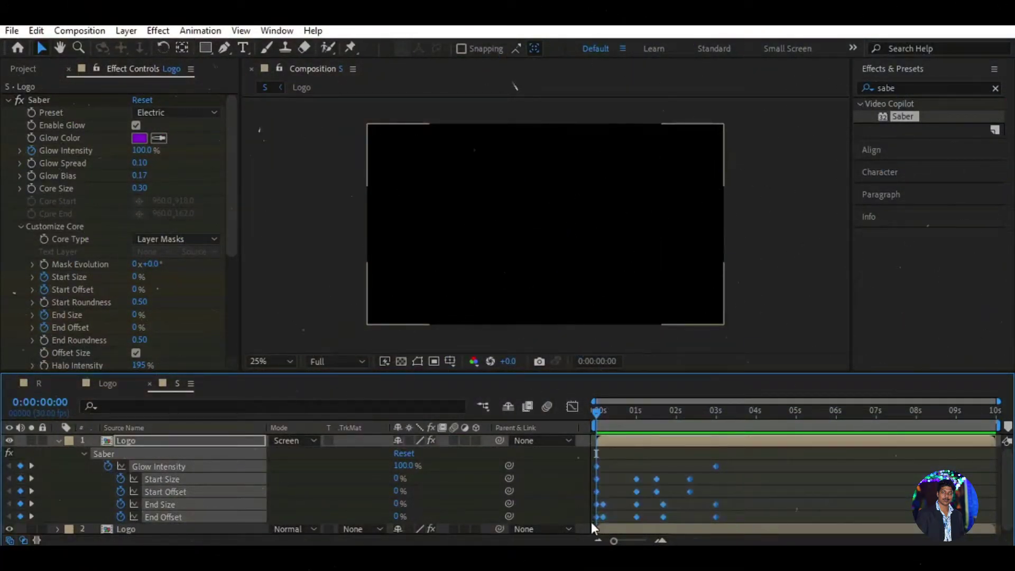
pyautogui.moveTo(598, 415)
pyautogui.mouseDown()
pyautogui.moveTo(617, 413)
pyautogui.moveTo(607, 413)
pyautogui.mouseUp()
pyautogui.moveTo(636, 479); pyautogui.dragTo(646, 478)
# Play back the composition from the first frame to check the offset between the two glow layers.
pyautogui.moveTo(606, 413); pyautogui.dragTo(596, 414)
pyautogui.press('space')
pyautogui.moveTo(743, 415); pyautogui.dragTo(594, 444)
pyautogui.press('space')
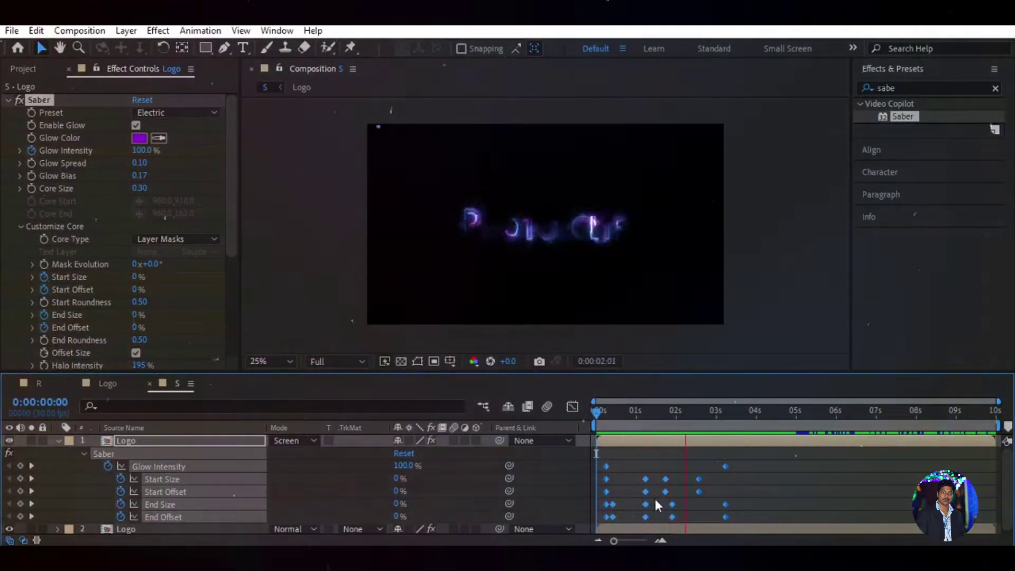
pyautogui.click(744, 416)
pyautogui.moveTo(744, 418); pyautogui.dragTo(548, 493)
# Show the animated Saber properties of both Logo layers in the timeline for comparison.
pyautogui.click(57, 439)
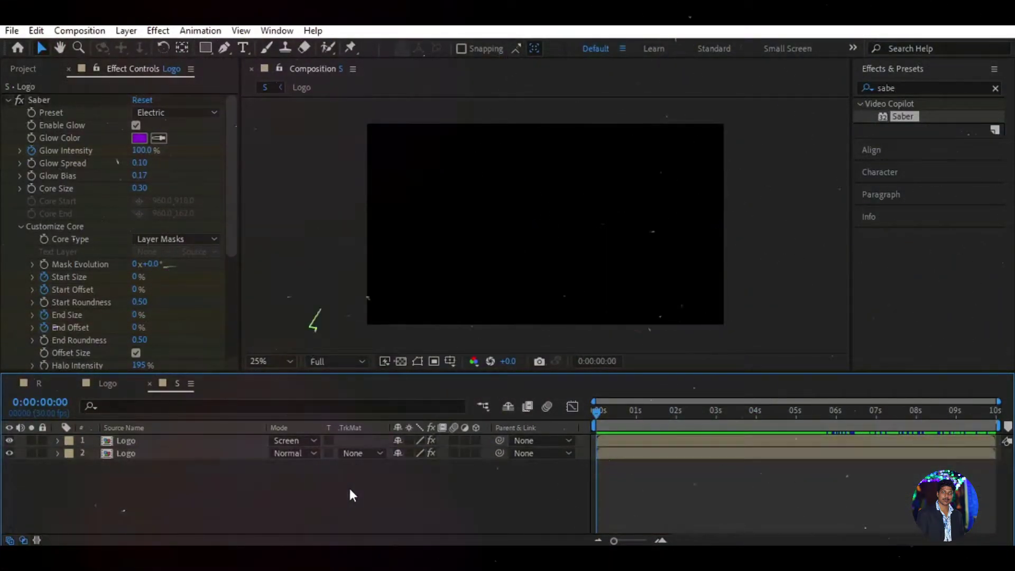
pyautogui.click(162, 441)
pyautogui.press('u')
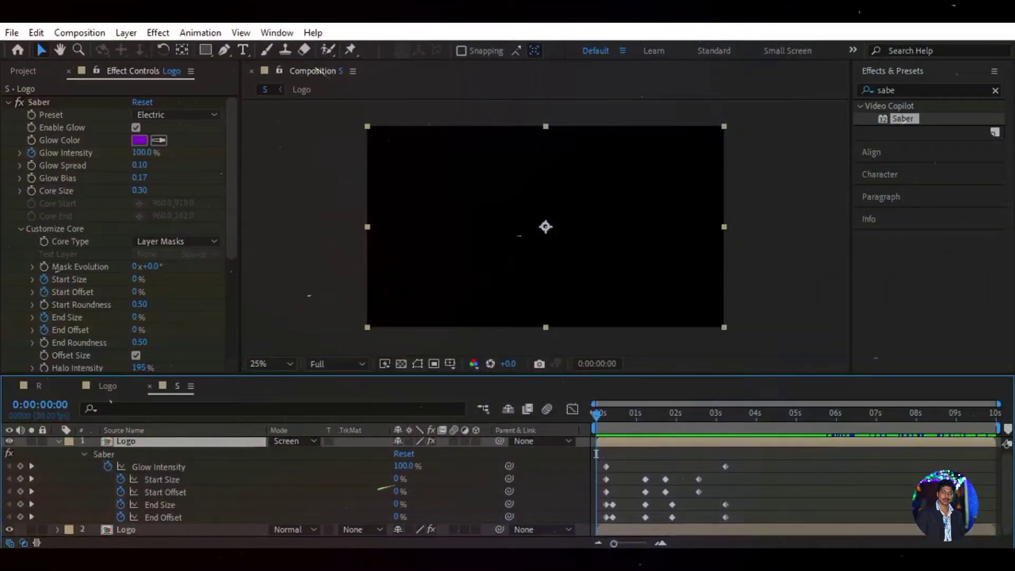
pyautogui.click(207, 531)
pyautogui.press('u')
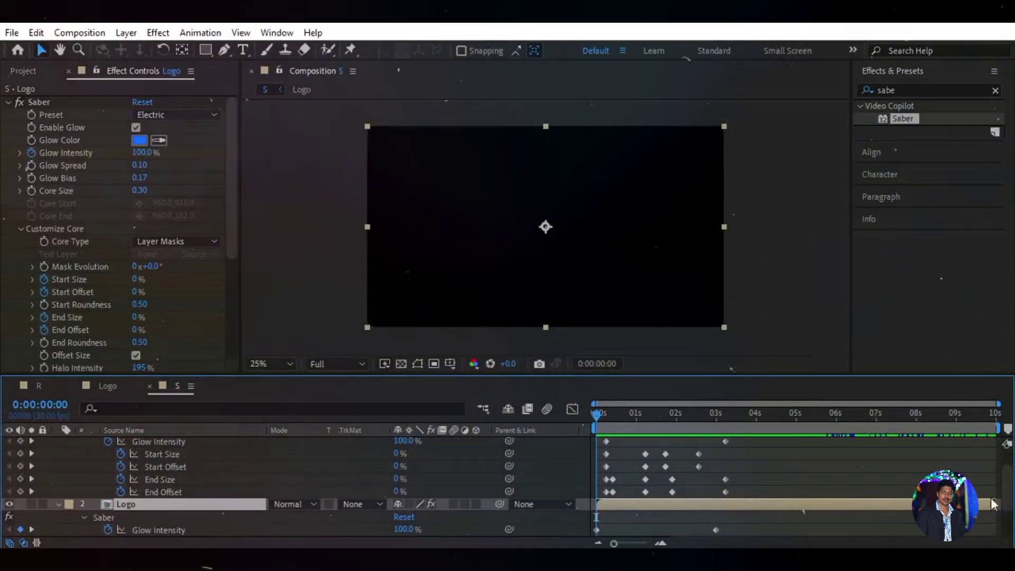
pyautogui.scroll(-3, 611, 514)
pyautogui.scroll(1, 612, 528)
pyautogui.moveTo(612, 544); pyautogui.dragTo(634, 544)
# Change the lower Logo layer's Saber Glow Color to a slightly deeper blue.
pyautogui.click(140, 140)
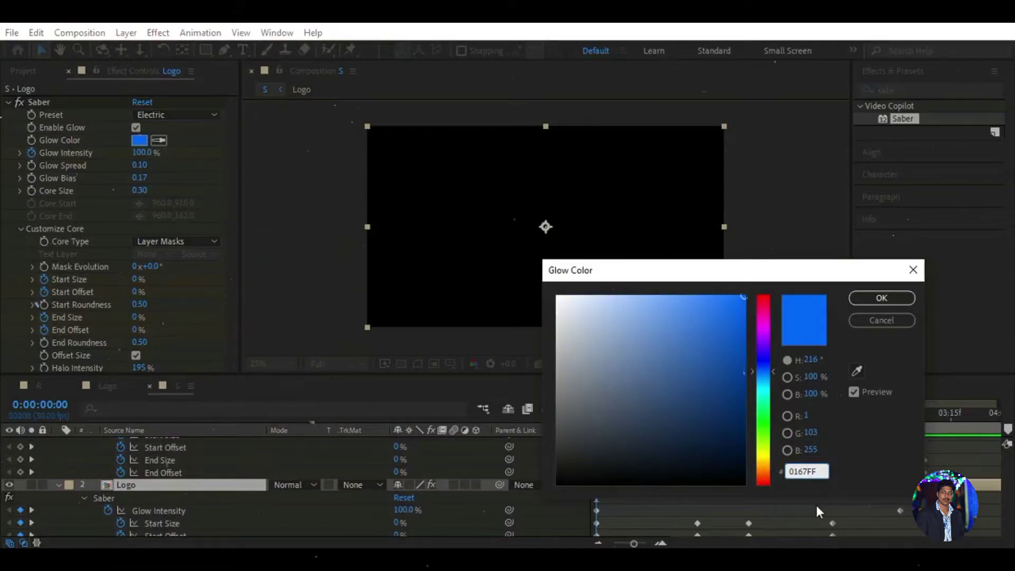
pyautogui.write('016FFF')
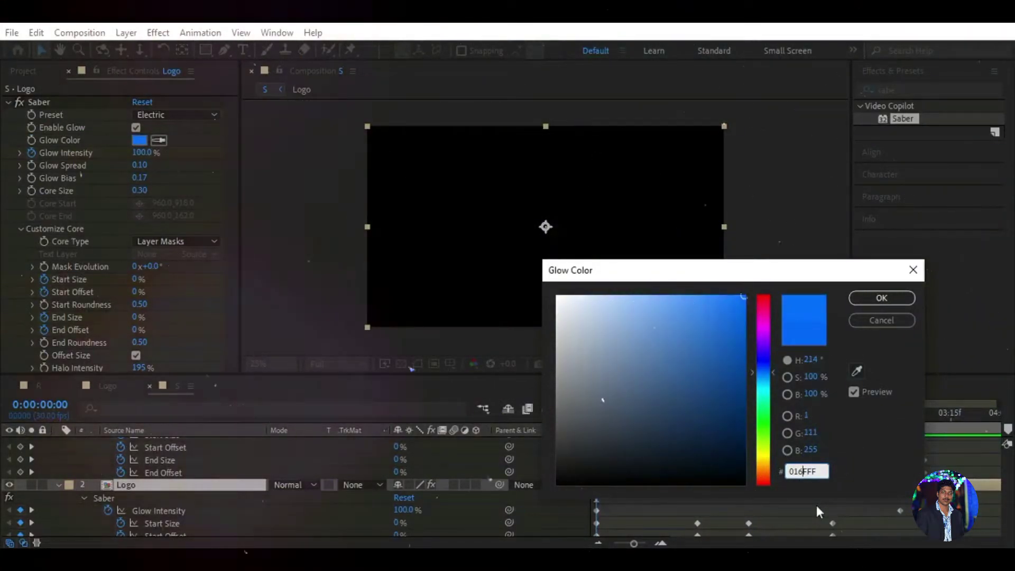
pyautogui.press('BackSpace')
pyautogui.write('5')
pyautogui.click(877, 299)
# Move the upper Logo layer's last Glow Intensity, End Size and End Offset keyframes about 3 frames earlier.
pyautogui.moveTo(591, 416); pyautogui.dragTo(901, 418)
pyautogui.scroll(-2, 1009, 507)
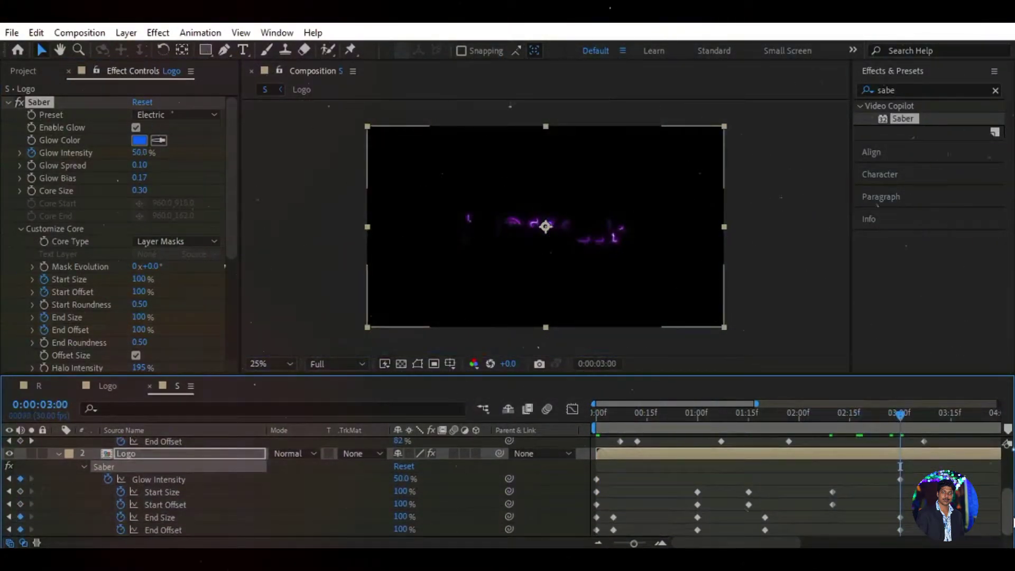
pyautogui.moveTo(1010, 497)
pyautogui.mouseDown()
pyautogui.moveTo(1010, 462)
pyautogui.moveTo(1007, 514)
pyautogui.moveTo(1007, 478)
pyautogui.moveTo(1005, 488)
pyautogui.mouseUp()
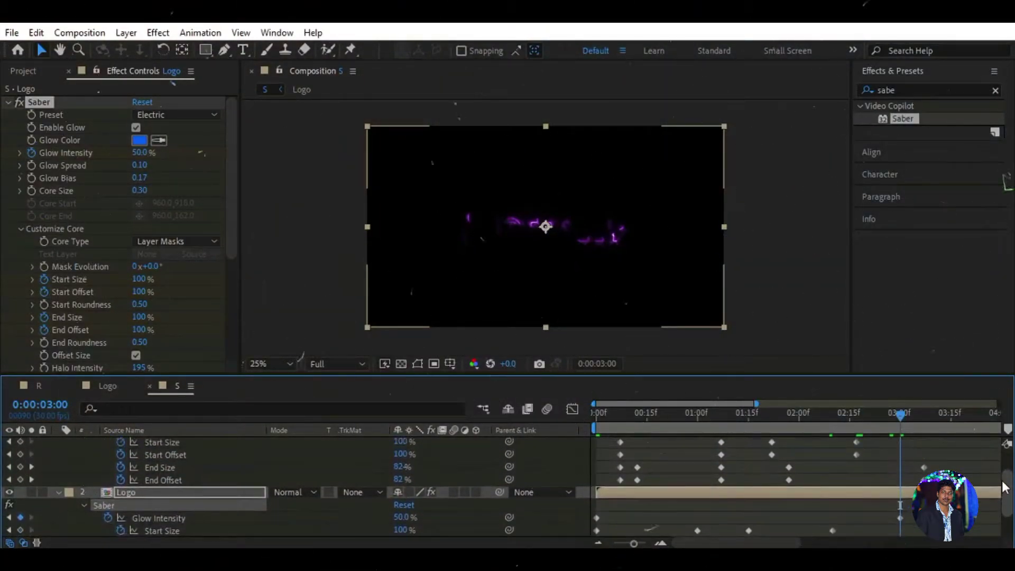
pyautogui.moveTo(892, 439); pyautogui.dragTo(832, 430)
pyautogui.moveTo(1011, 487); pyautogui.dragTo(1013, 475)
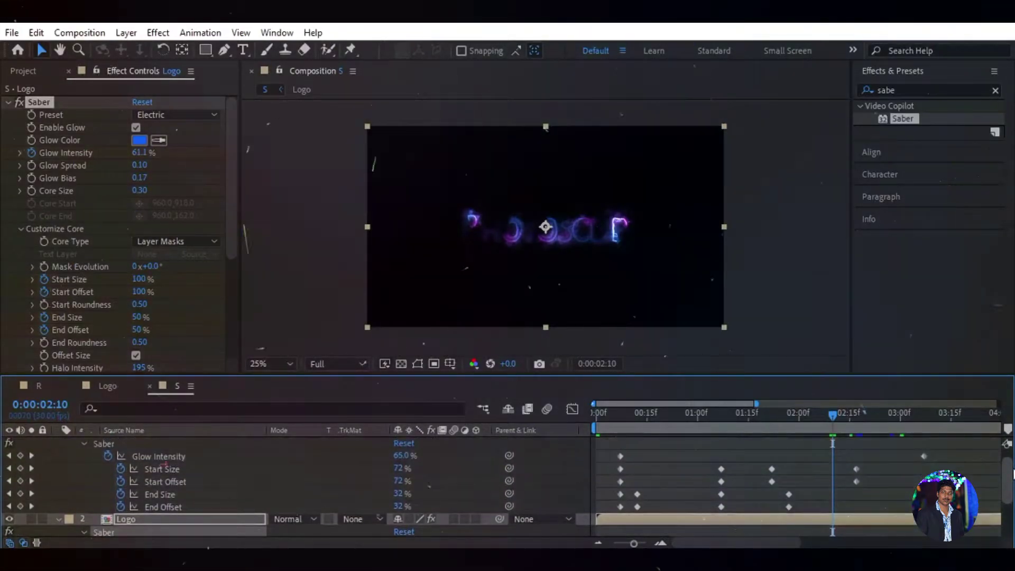
pyautogui.moveTo(947, 447); pyautogui.dragTo(914, 511)
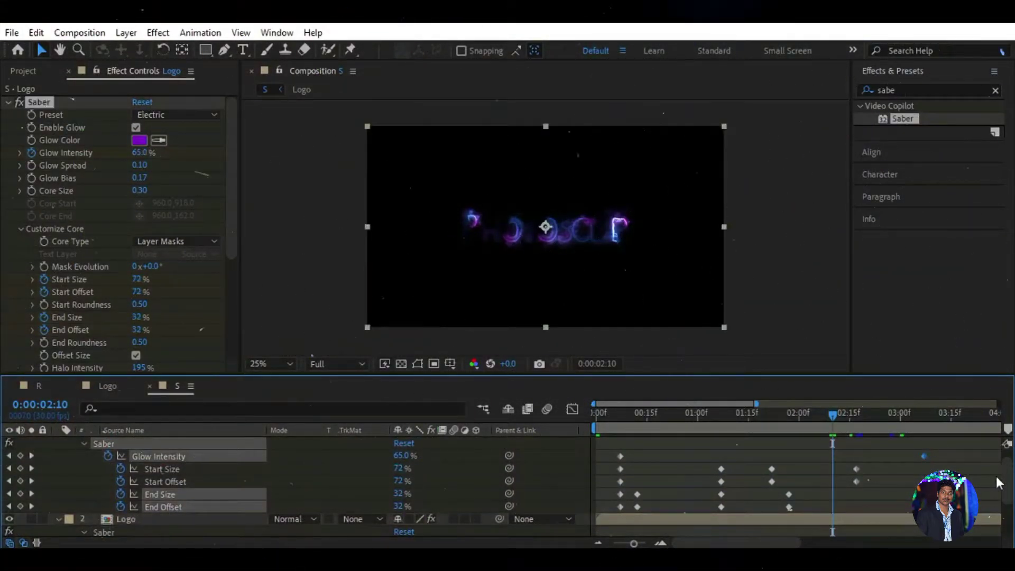
pyautogui.scroll(-2, 994, 475)
pyautogui.moveTo(925, 471); pyautogui.dragTo(915, 473)
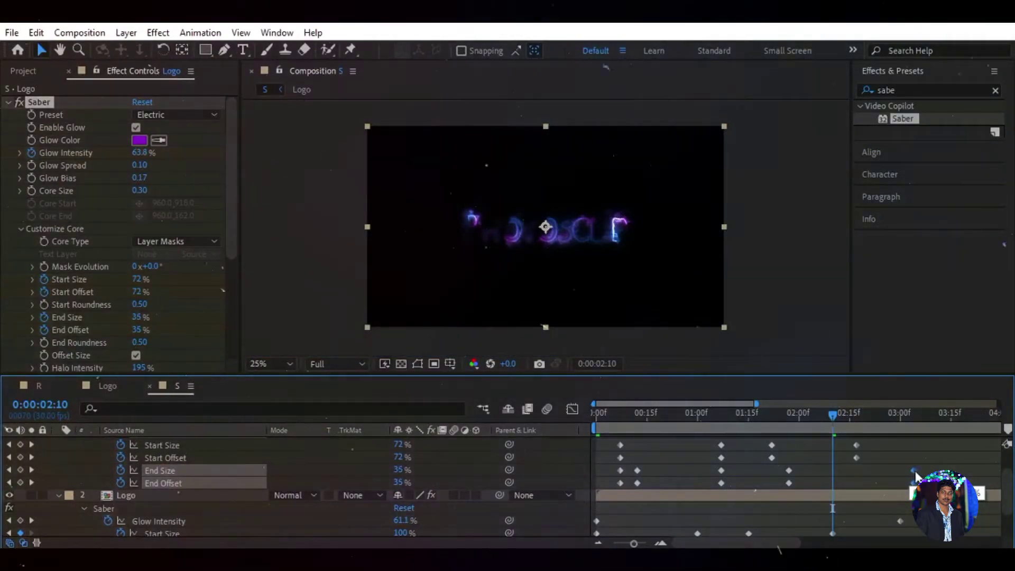
pyautogui.scroll(3, 1007, 470)
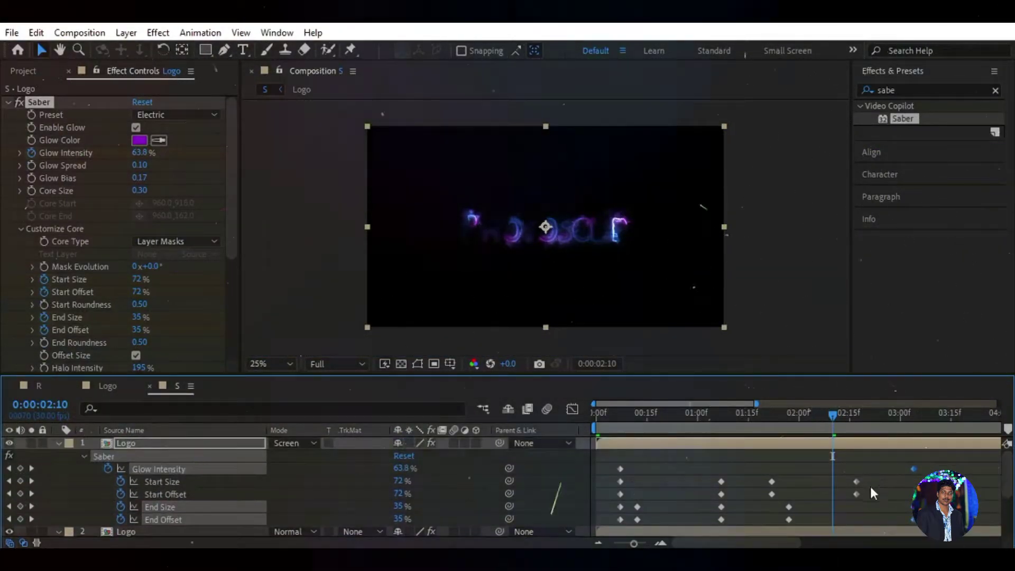
# Shift the upper Logo layer's last Start Size and Start Offset keyframes about 2 frames later, and collapse both layers.
pyautogui.moveTo(847, 475); pyautogui.dragTo(872, 501)
pyautogui.moveTo(1009, 477); pyautogui.dragTo(996, 499)
pyautogui.moveTo(857, 444); pyautogui.dragTo(863, 443)
pyautogui.scroll(2, 1011, 475)
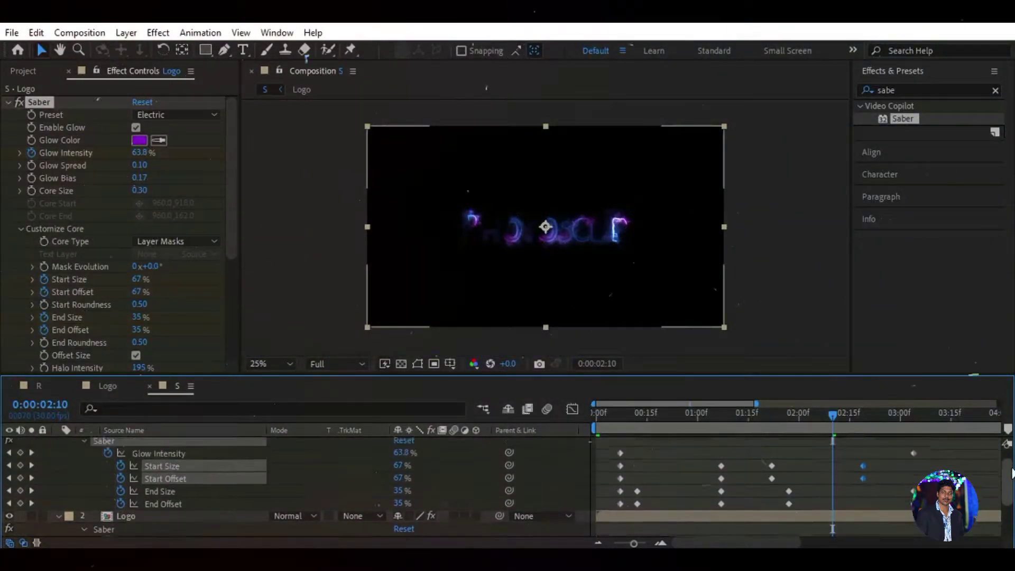
pyautogui.scroll(2, 1011, 475)
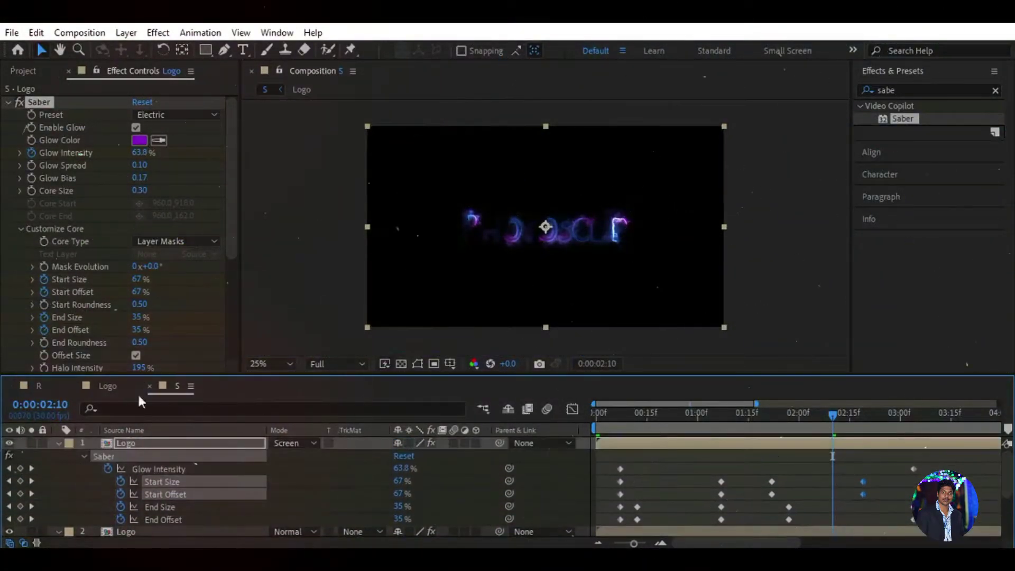
pyautogui.click(58, 443)
pyautogui.click(57, 454)
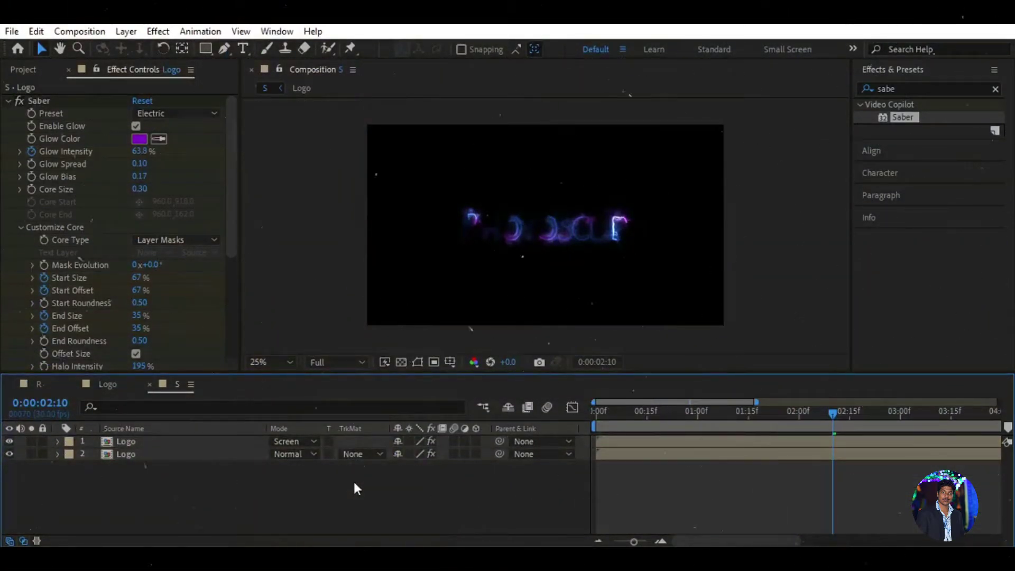
# Change the upper Logo layer's Saber Glow Color to orange FF8200.
pyautogui.click(186, 441)
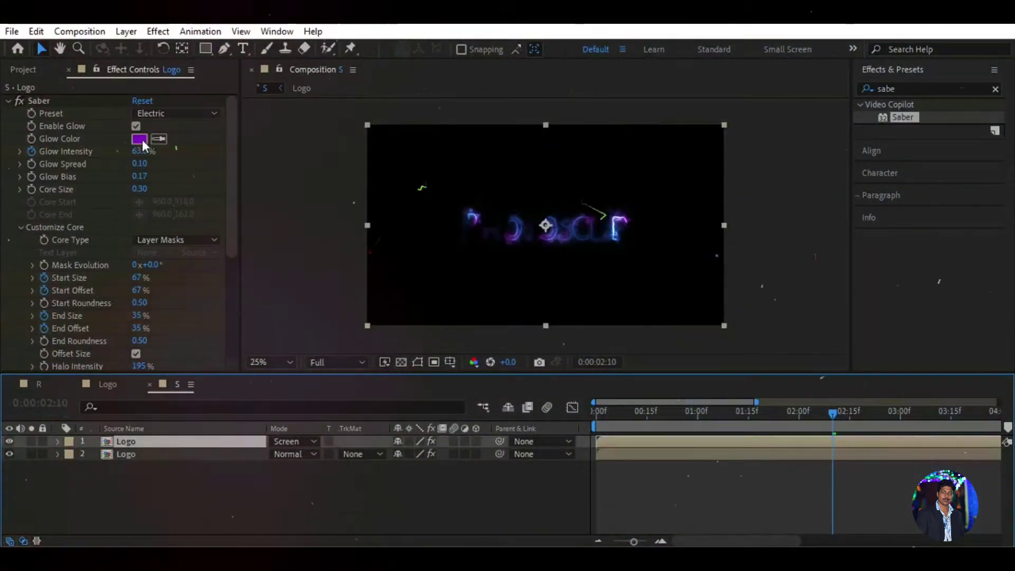
pyautogui.click(141, 139)
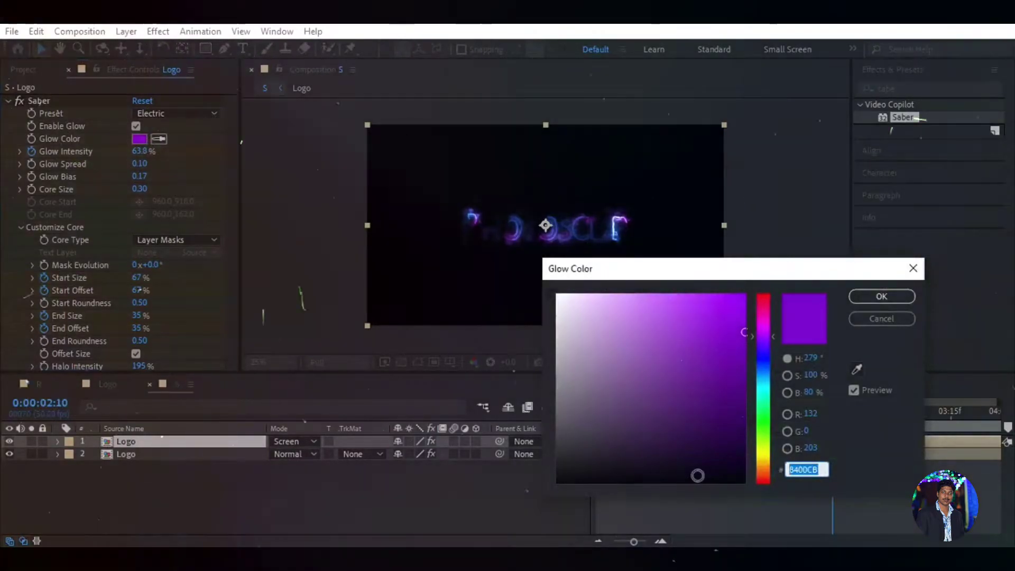
pyautogui.write('FF8200')
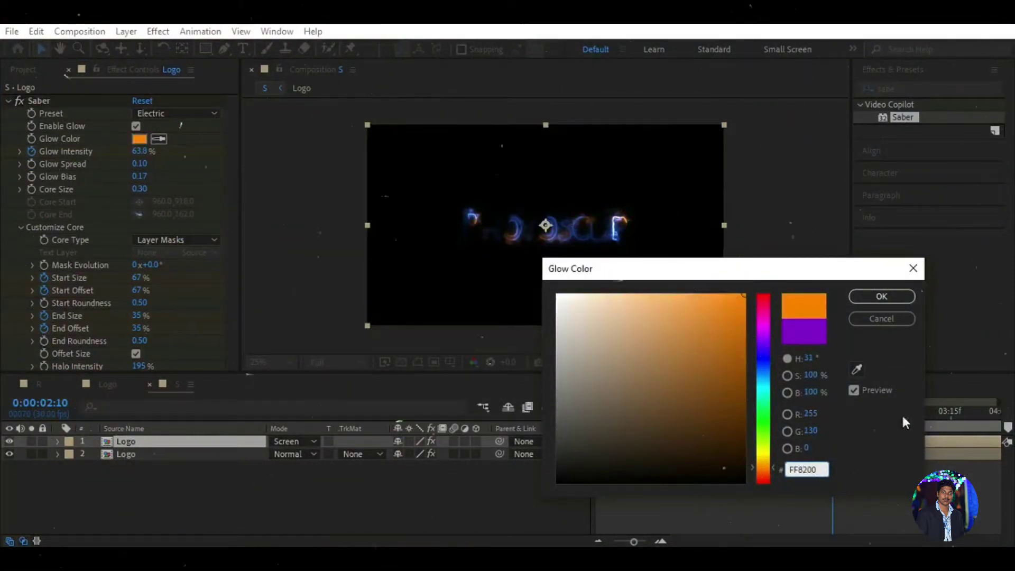
pyautogui.click(882, 296)
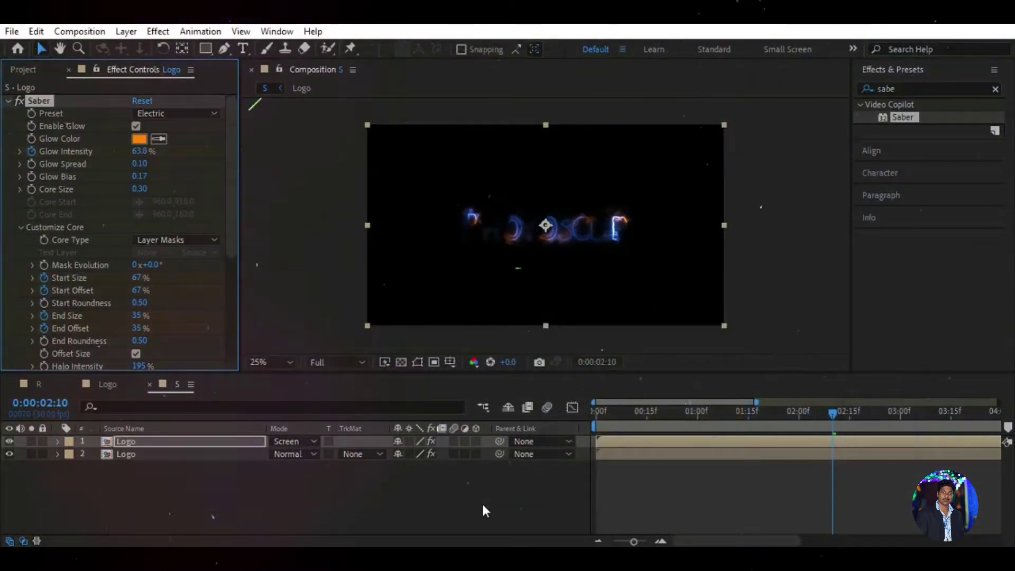
# Return composition S to its first frame and add S as a layer in composition R.
pyautogui.click(23, 69)
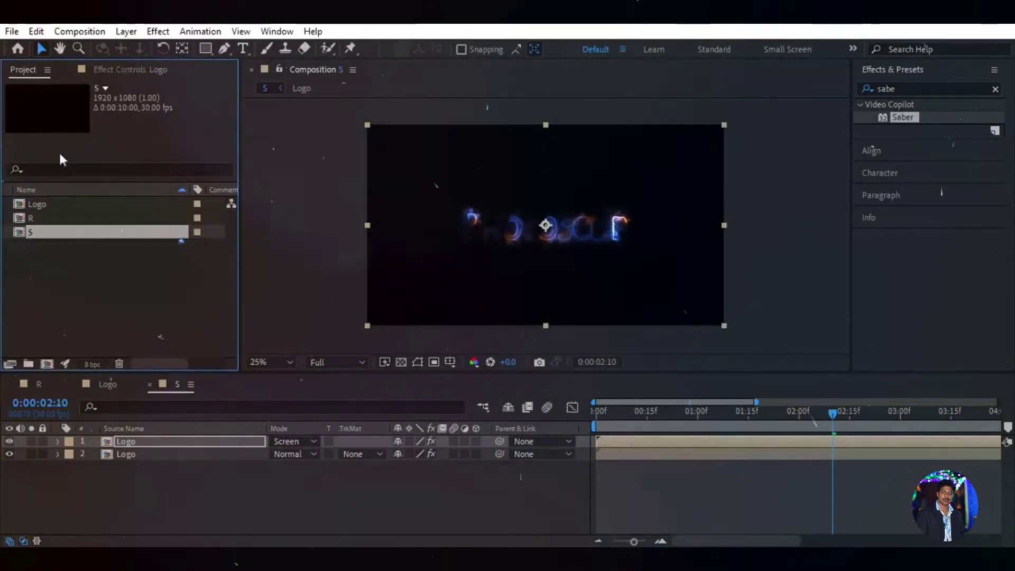
pyautogui.moveTo(835, 411); pyautogui.dragTo(524, 499)
pyautogui.moveTo(595, 410); pyautogui.dragTo(539, 438)
pyautogui.click(340, 480)
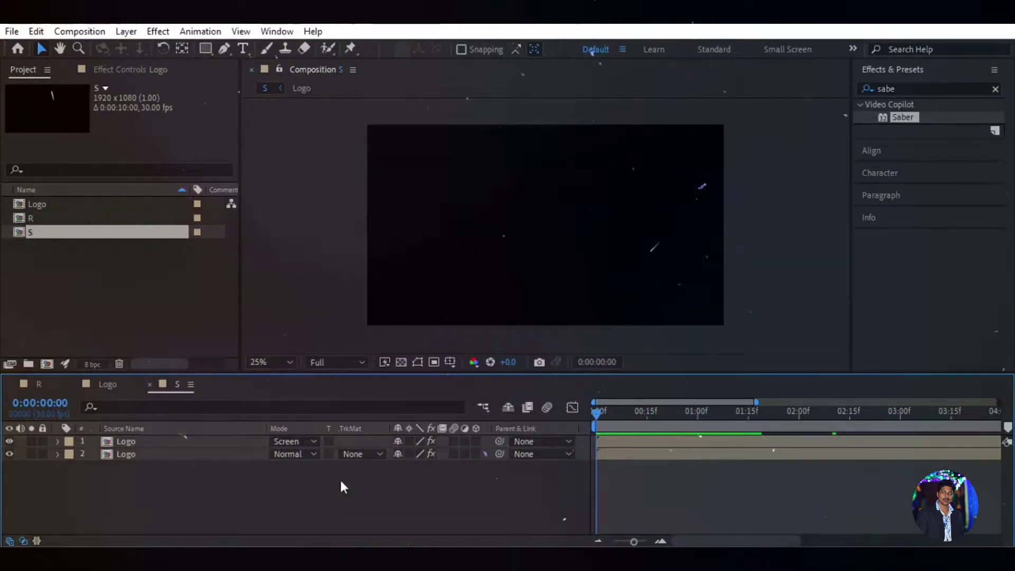
pyautogui.click(40, 384)
pyautogui.moveTo(62, 232); pyautogui.dragTo(84, 483)
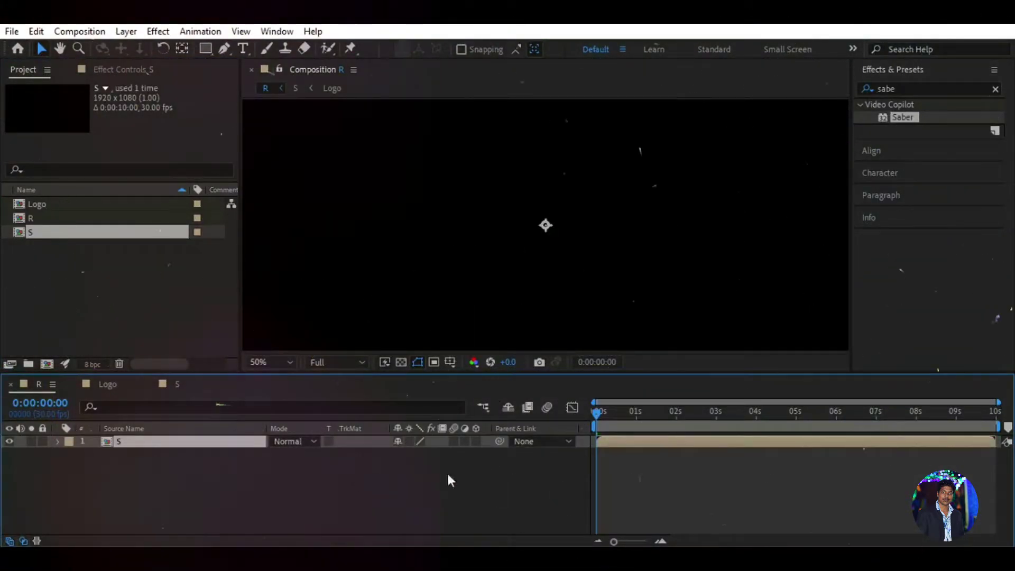
# Apply the Unsharp Mask effect to the S layer in composition R.
pyautogui.click(291, 360)
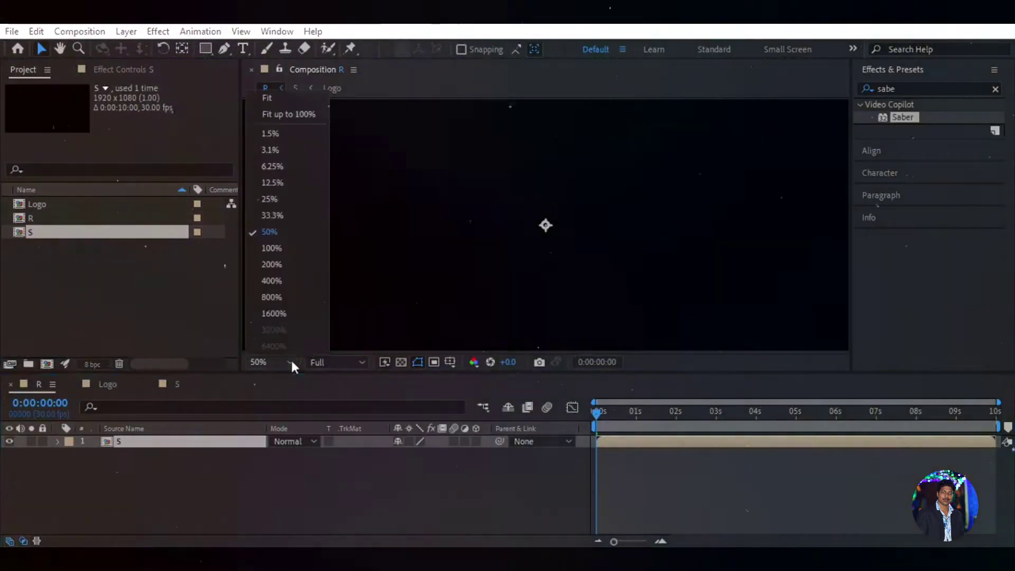
pyautogui.click(276, 215)
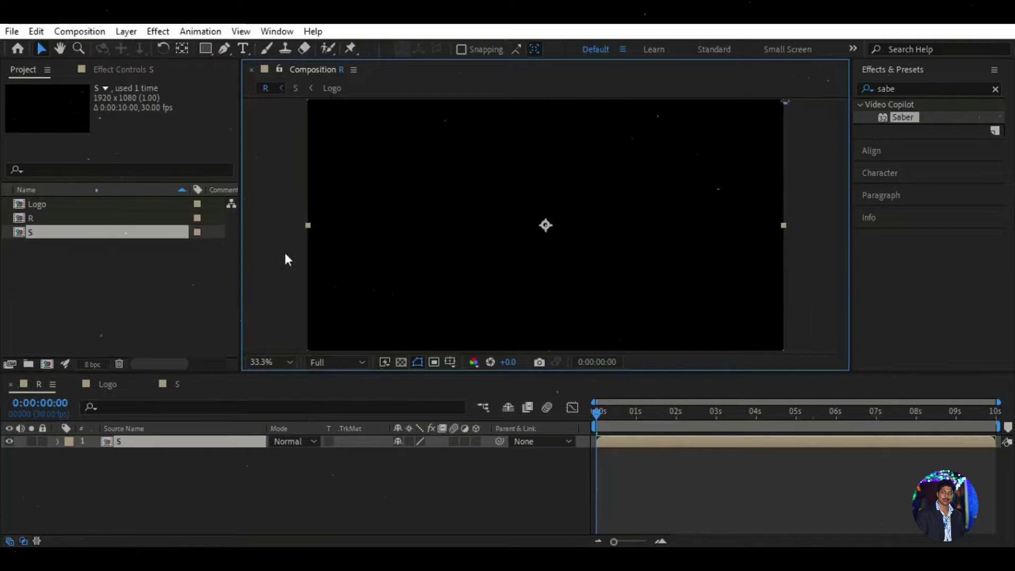
pyautogui.click(332, 475)
pyautogui.click(910, 88)
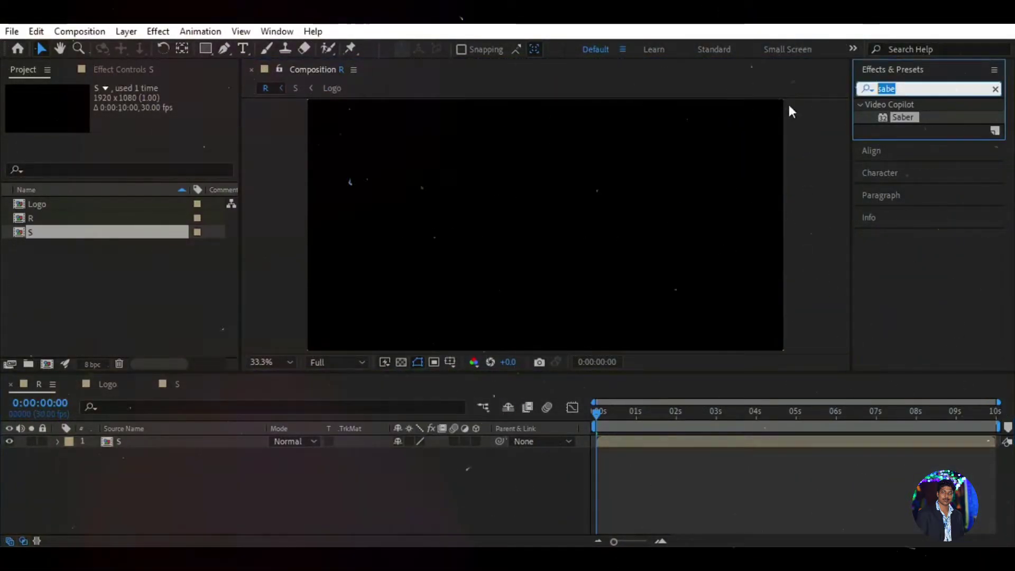
pyautogui.write('uns')
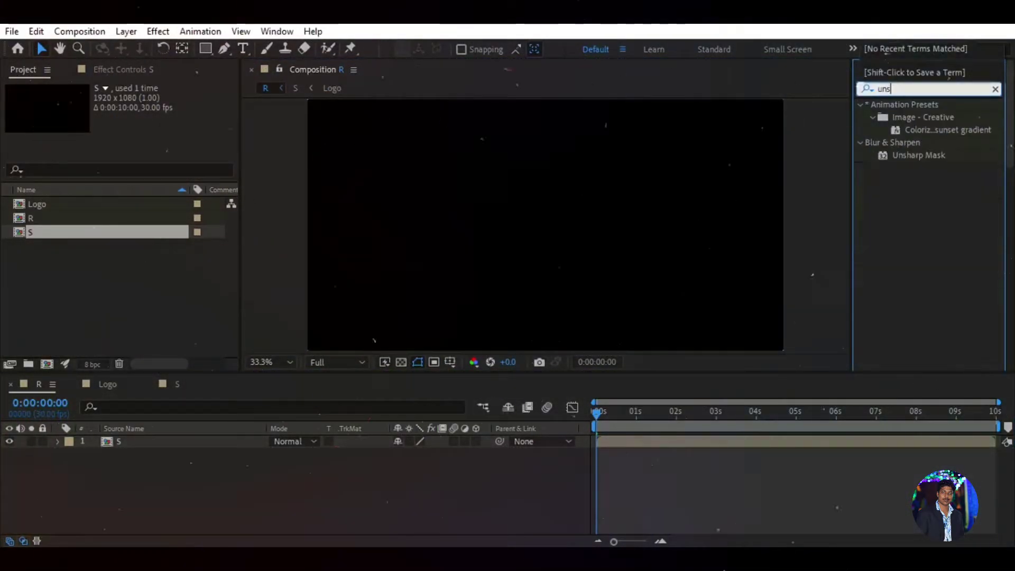
pyautogui.moveTo(923, 159); pyautogui.dragTo(203, 445)
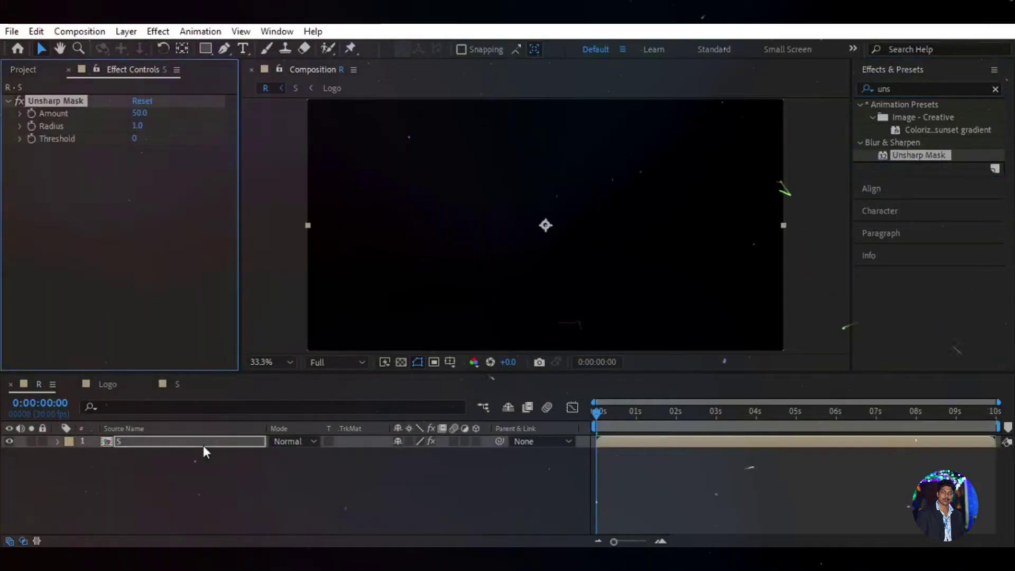
# Set the Unsharp Mask Radius to 4 while viewing a frame just after one second.
pyautogui.click(645, 411)
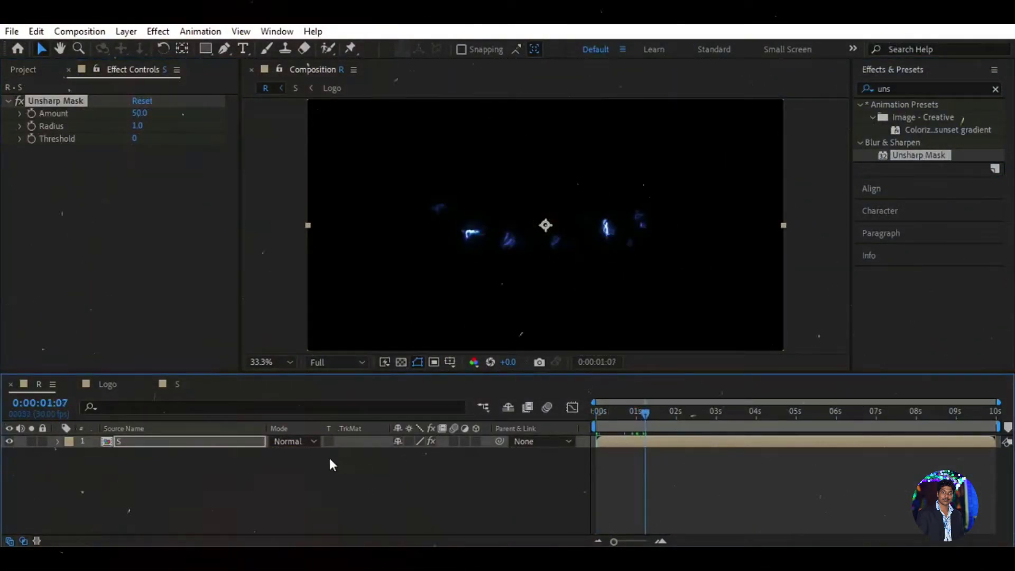
pyautogui.click(137, 126)
pyautogui.write('4')
pyautogui.press('Return')
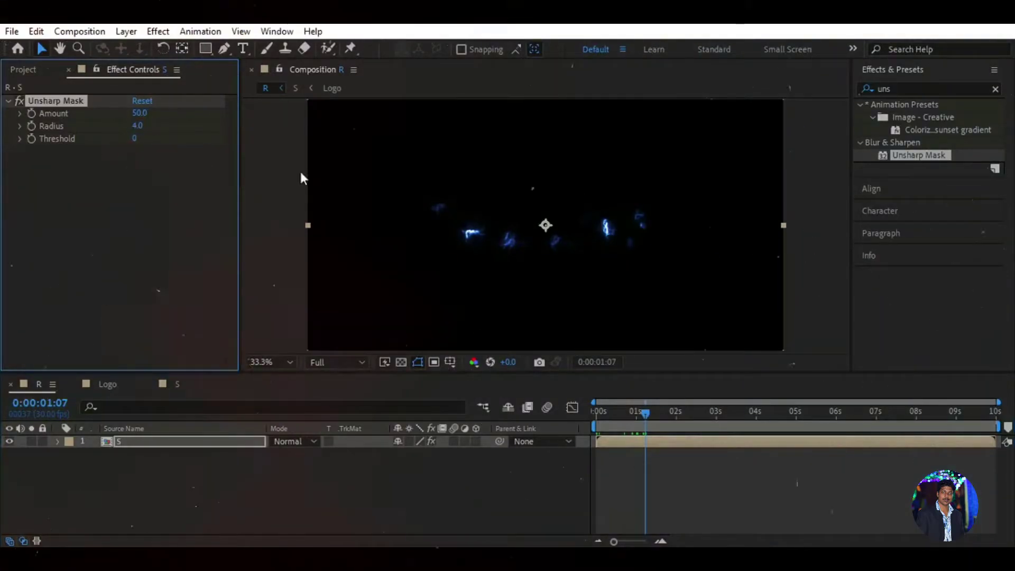
# Play back composition R from the first frame and view it at 25% magnification.
pyautogui.moveTo(645, 413); pyautogui.dragTo(592, 418)
pyautogui.press('space')
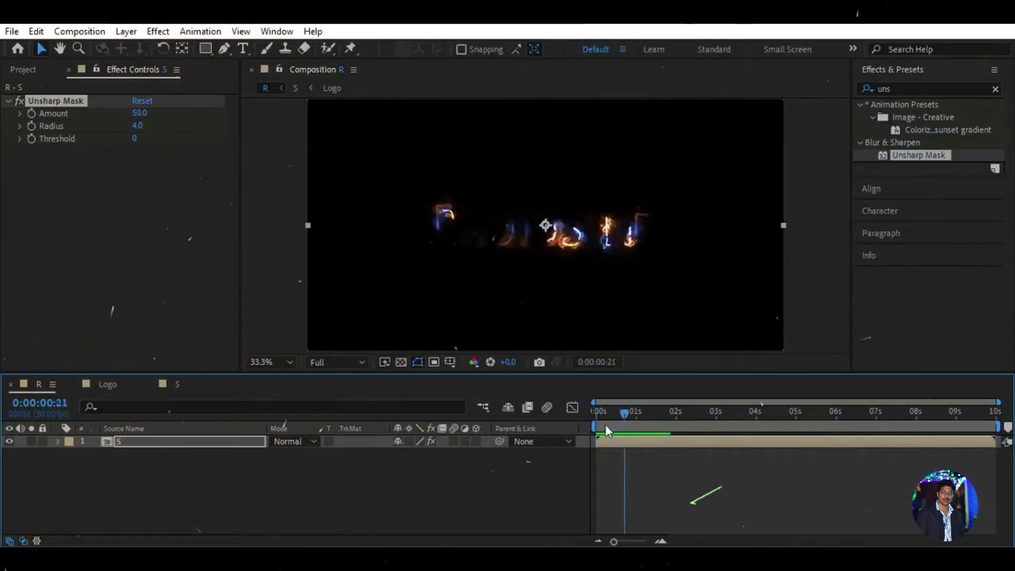
pyautogui.click(379, 467)
pyautogui.click(271, 362)
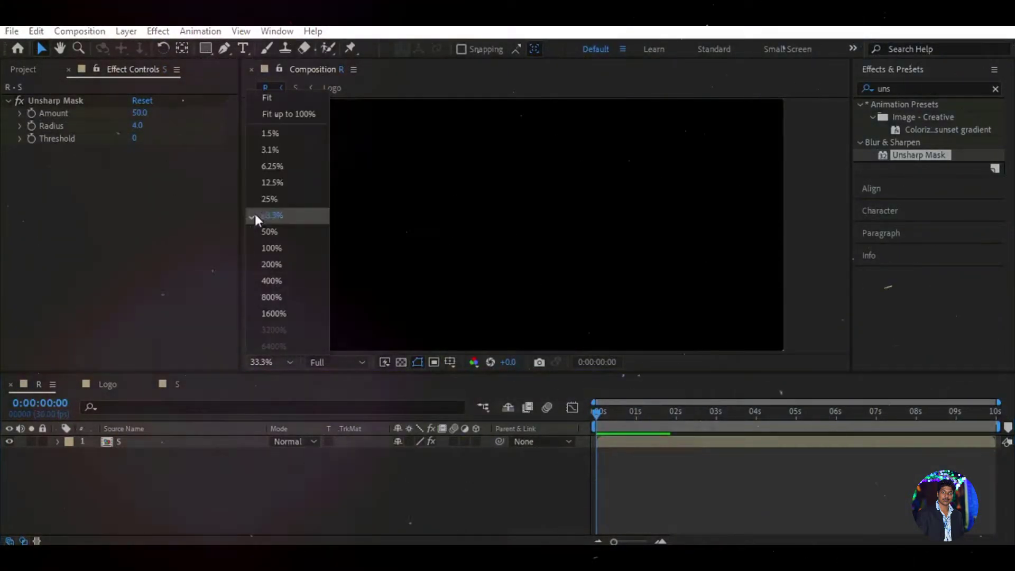
pyautogui.click(271, 200)
pyautogui.click(400, 451)
pyautogui.press('space')
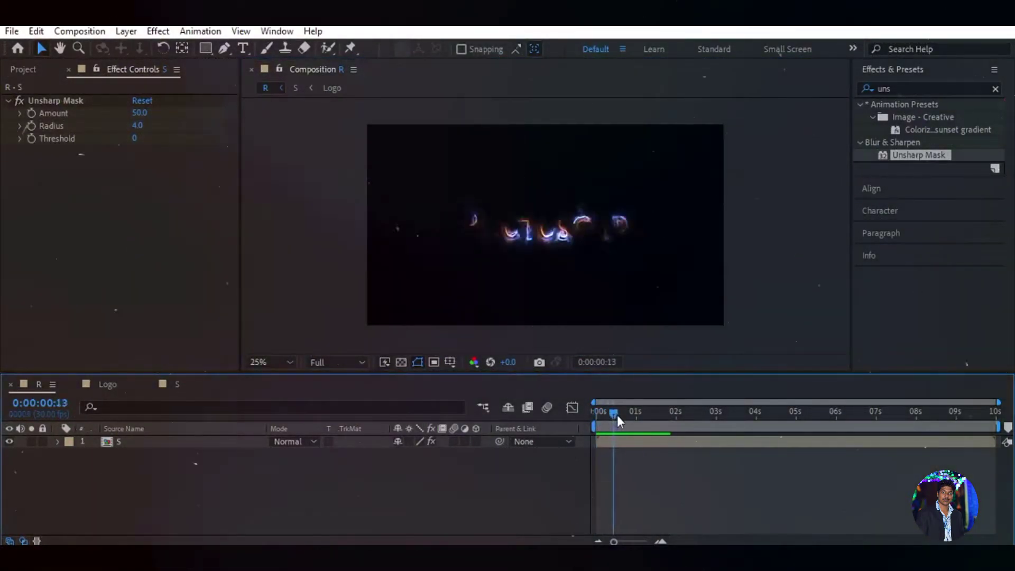
# Apply Turbulent Displace to the S layer with an Amount of 500 and a Size of 90.
pyautogui.click(901, 88)
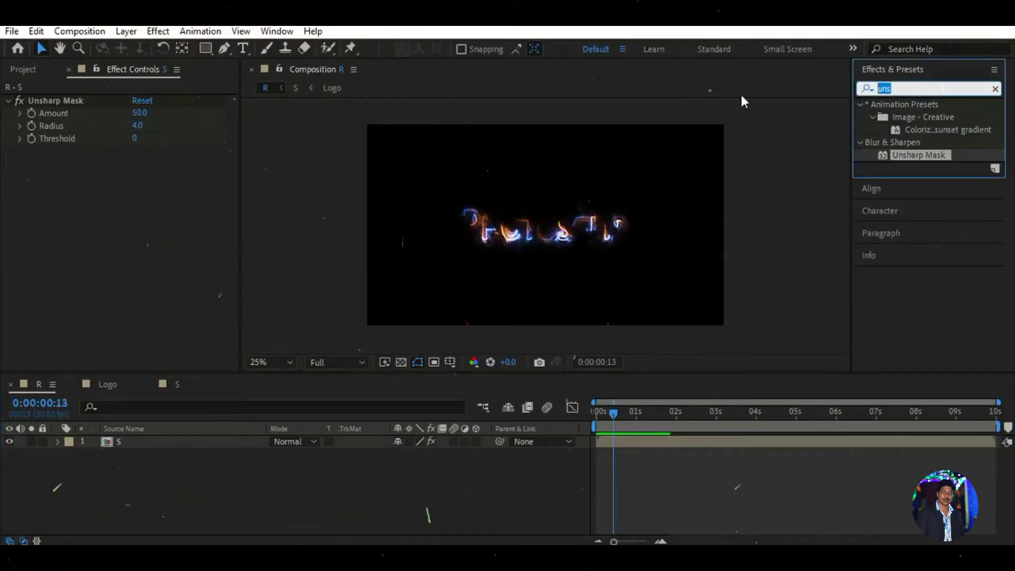
pyautogui.write('turb')
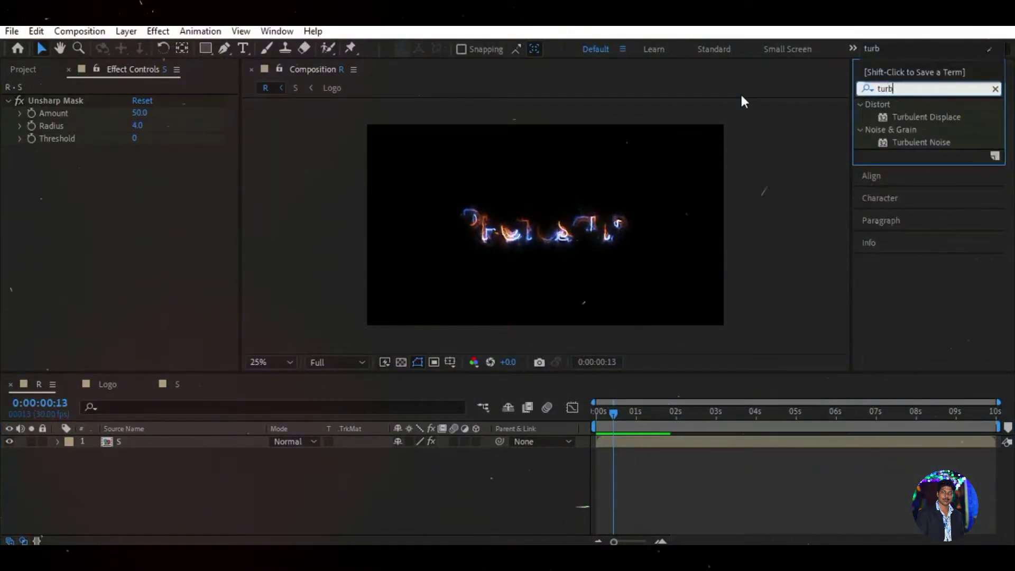
pyautogui.moveTo(925, 116); pyautogui.dragTo(161, 445)
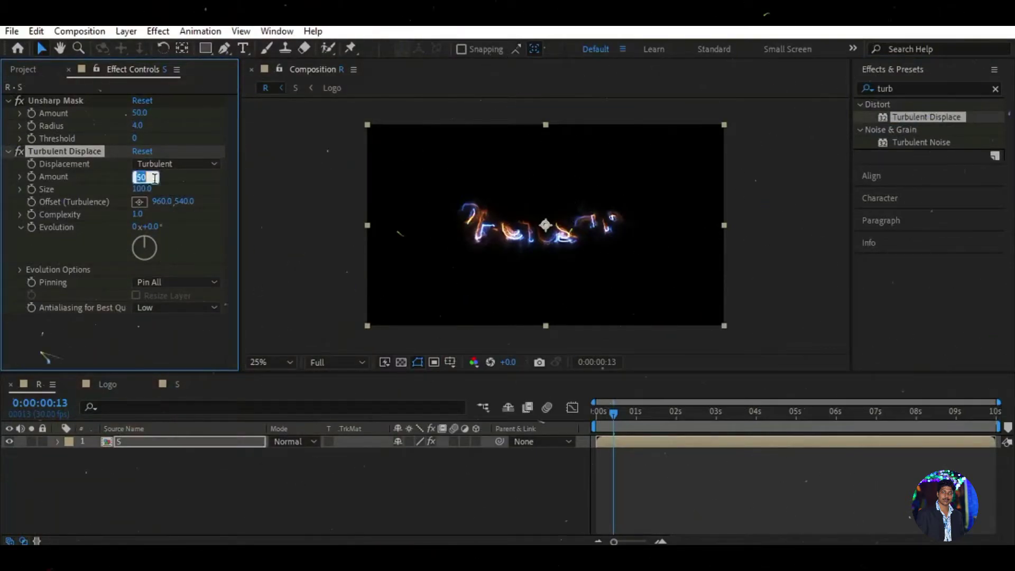
pyautogui.write('500')
pyautogui.press('Return')
pyautogui.write('90')
pyautogui.press('Return')
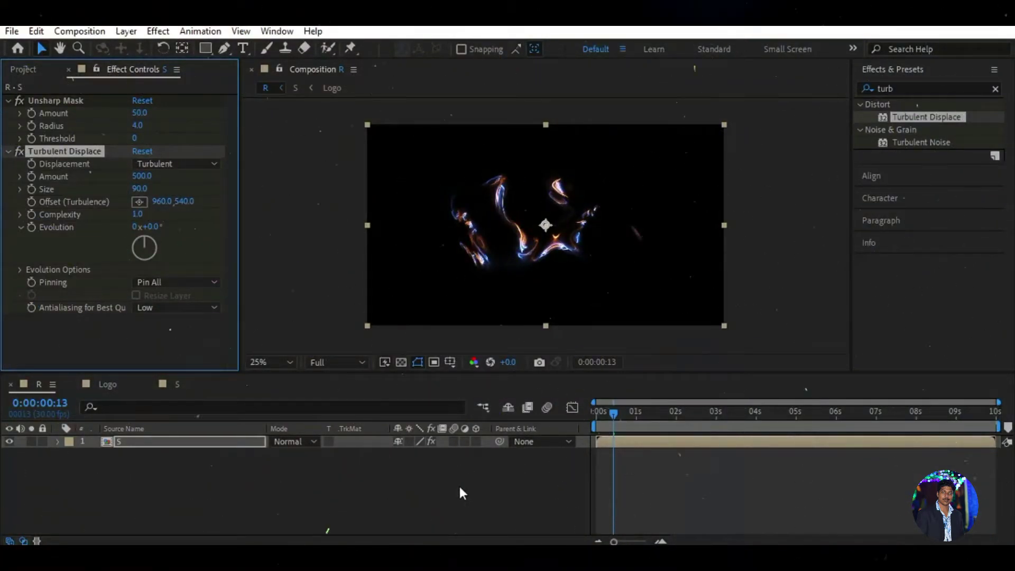
# Reduce the Turbulent Displace Amount to 300 while viewing frame 0:00:00:17.
pyautogui.moveTo(613, 414)
pyautogui.mouseDown()
pyautogui.moveTo(612, 422)
pyautogui.moveTo(645, 422)
pyautogui.moveTo(619, 423)
pyautogui.mouseUp()
pyautogui.click(142, 177)
pyautogui.write('300')
pyautogui.press('Return')
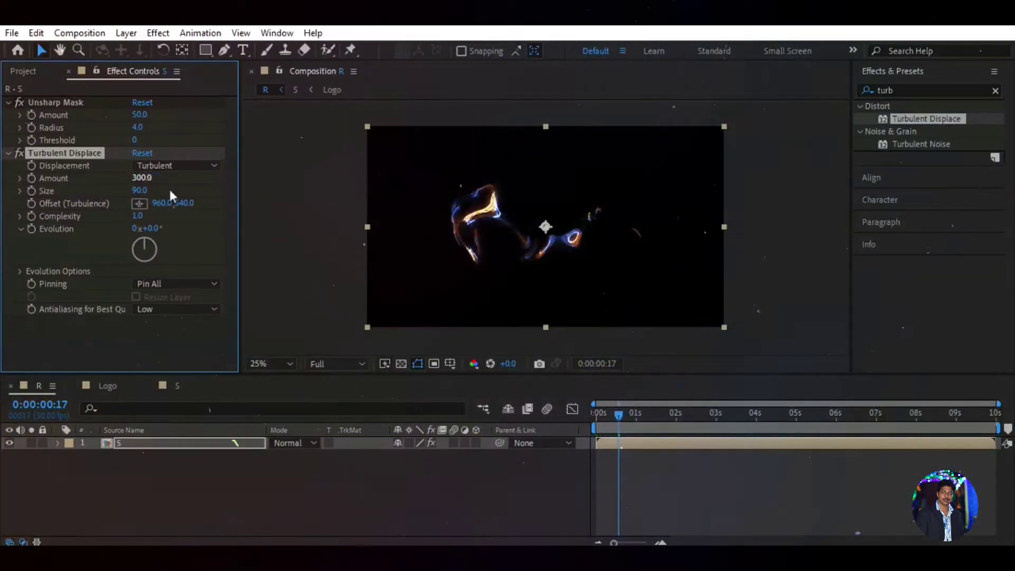
# Play back composition R from the first frame to check the turbulent distortion.
pyautogui.moveTo(611, 418); pyautogui.dragTo(586, 420)
pyautogui.press('space')
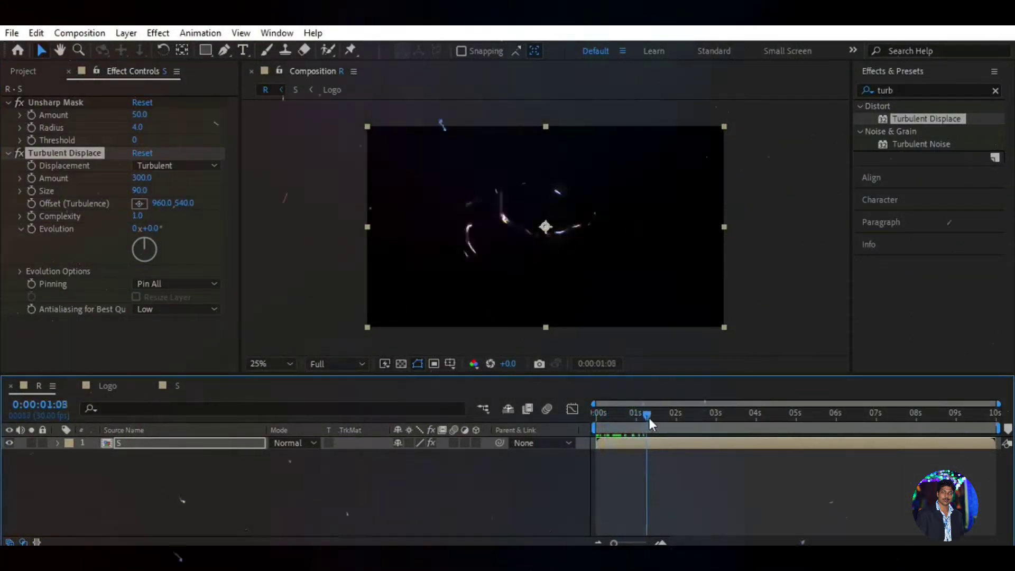
pyautogui.press('space')
# Open composition S and move the upper Logo layer's first column of Saber keyframes to the first frame.
pyautogui.click(142, 442)
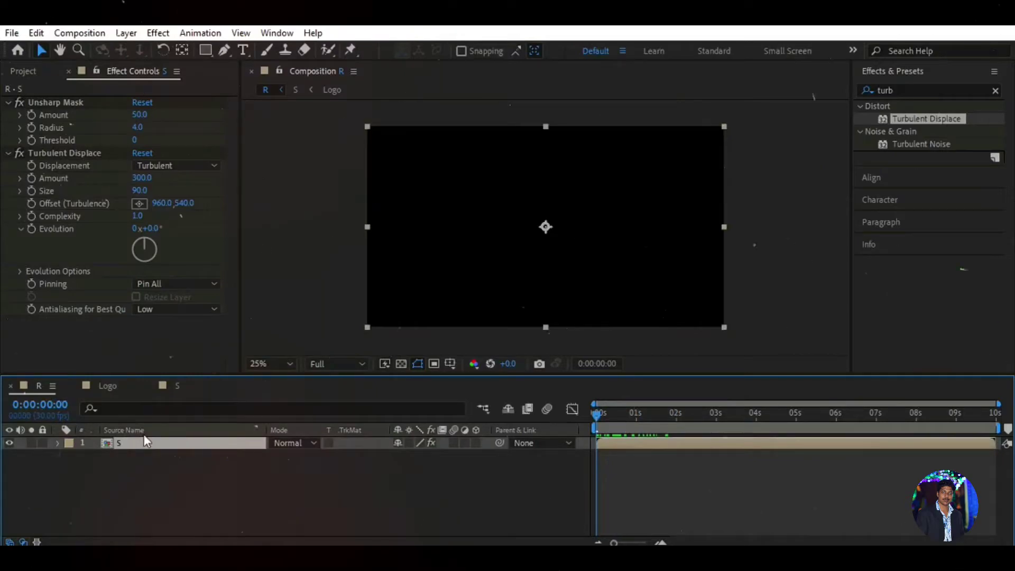
pyautogui.doubleClick(141, 442)
pyautogui.click(130, 445)
pyautogui.click(610, 412)
pyautogui.moveTo(611, 412); pyautogui.dragTo(620, 411)
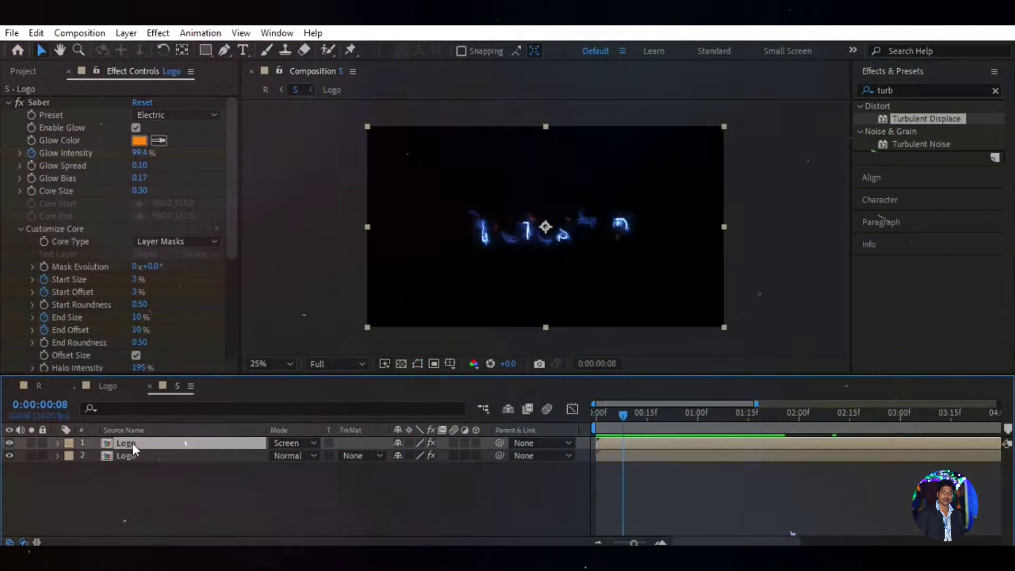
pyautogui.press('u')
pyautogui.moveTo(630, 459); pyautogui.dragTo(598, 465)
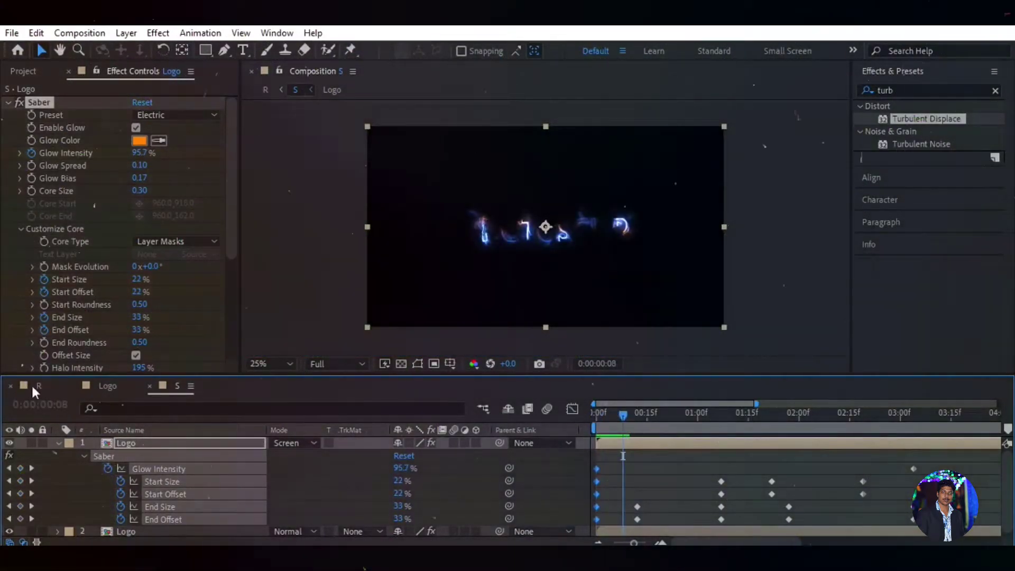
# Return to composition R and play it back to check the distorted logo animation.
pyautogui.click(39, 387)
pyautogui.moveTo(608, 415)
pyautogui.mouseDown()
pyautogui.moveTo(594, 421)
pyautogui.moveTo(640, 419)
pyautogui.moveTo(579, 419)
pyautogui.moveTo(610, 415)
pyautogui.mouseUp()
pyautogui.click(497, 479)
pyautogui.press('space')
# Split layer S in composition R at 0:00:00:10, 0:00:00:20 and 0:00:01:00.
pyautogui.click(623, 444)
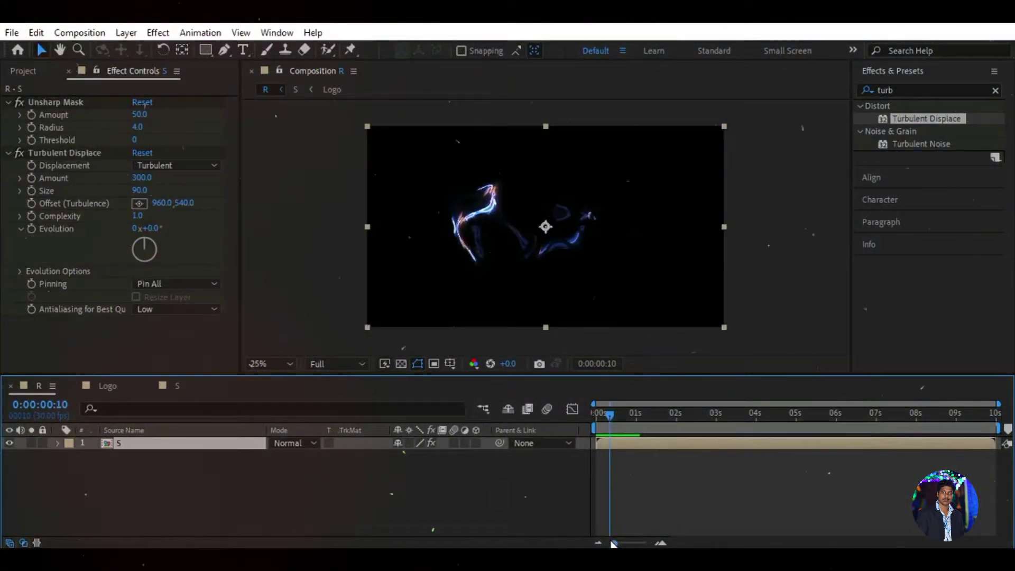
pyautogui.moveTo(614, 543); pyautogui.dragTo(637, 545)
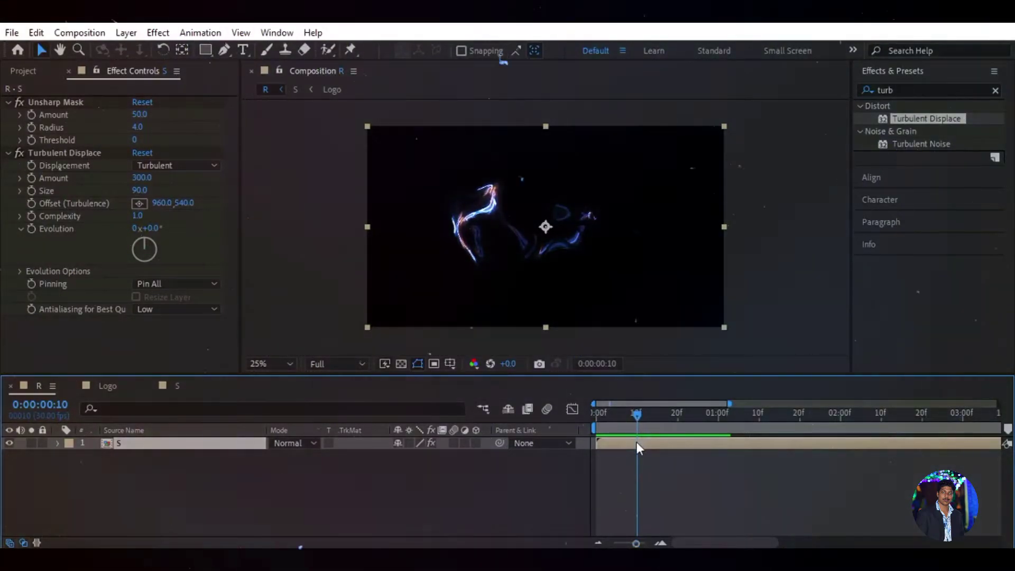
pyautogui.hotkey('ctrl', 'shift', 'd')
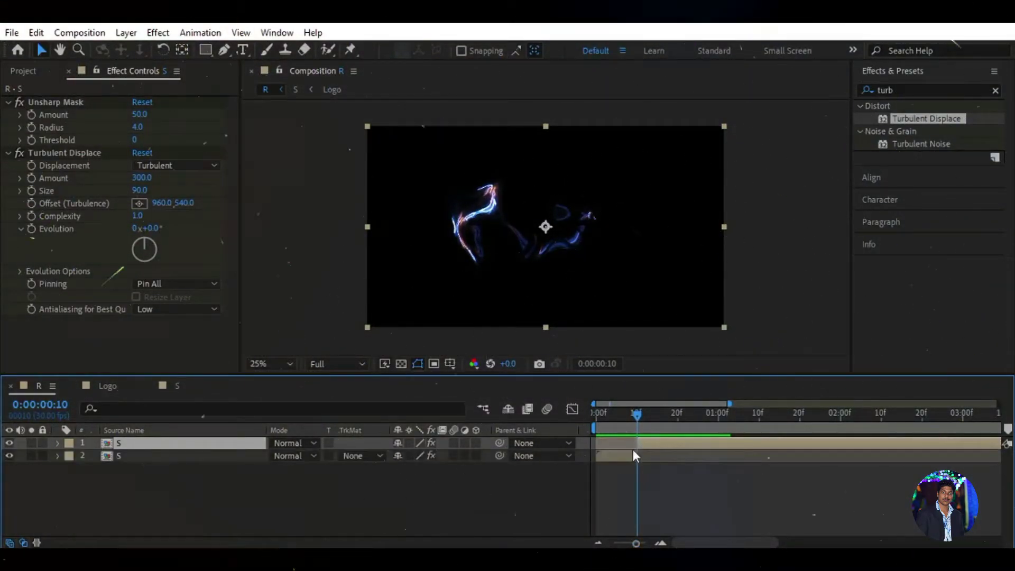
pyautogui.click(642, 413)
pyautogui.moveTo(641, 414); pyautogui.dragTo(719, 417)
pyautogui.hotkey('ctrl', 'shift', 'd')
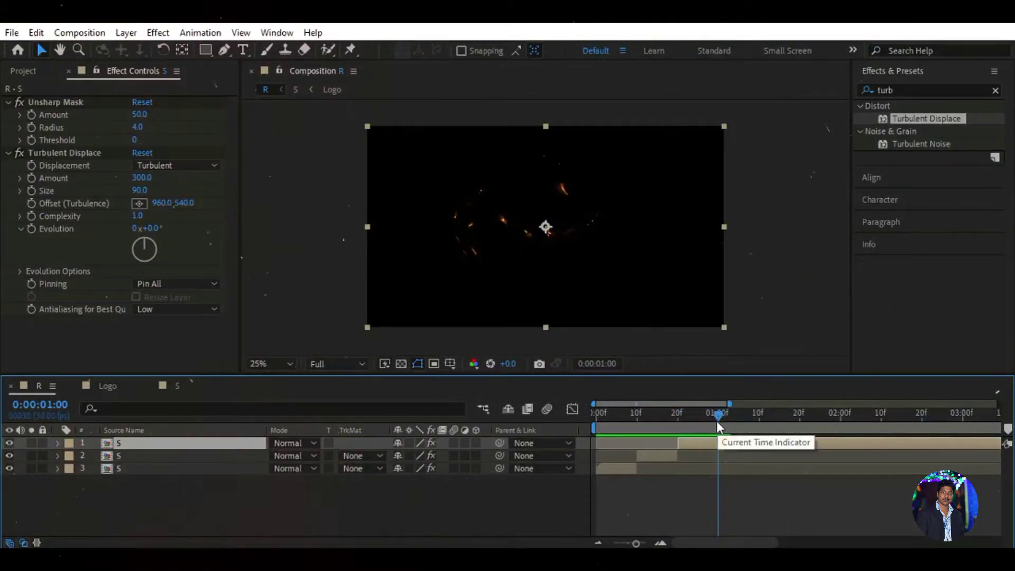
pyautogui.hotkey('ctrl', 'shift', 'd')
# Split the remaining topmost S segment at 0:00:01:10, 0:00:01:20 and 0:00:02:00.
pyautogui.moveTo(718, 415); pyautogui.dragTo(840, 426)
pyautogui.hotkey('ctrl', 'shift', 'd')
pyautogui.hotkey('ctrl', 'shift', 'd')
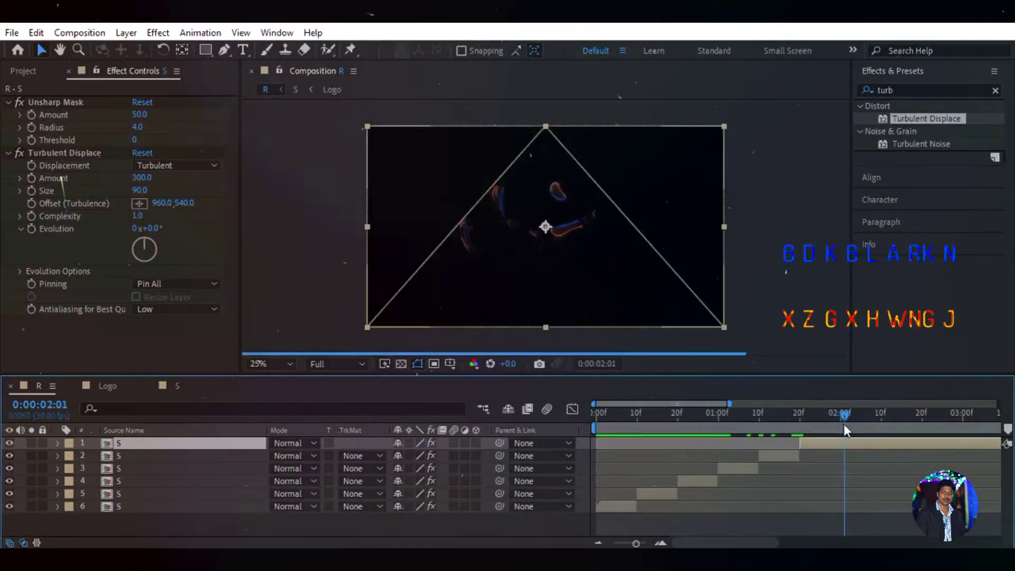
pyautogui.hotkey('ctrl', 'shift', 'd')
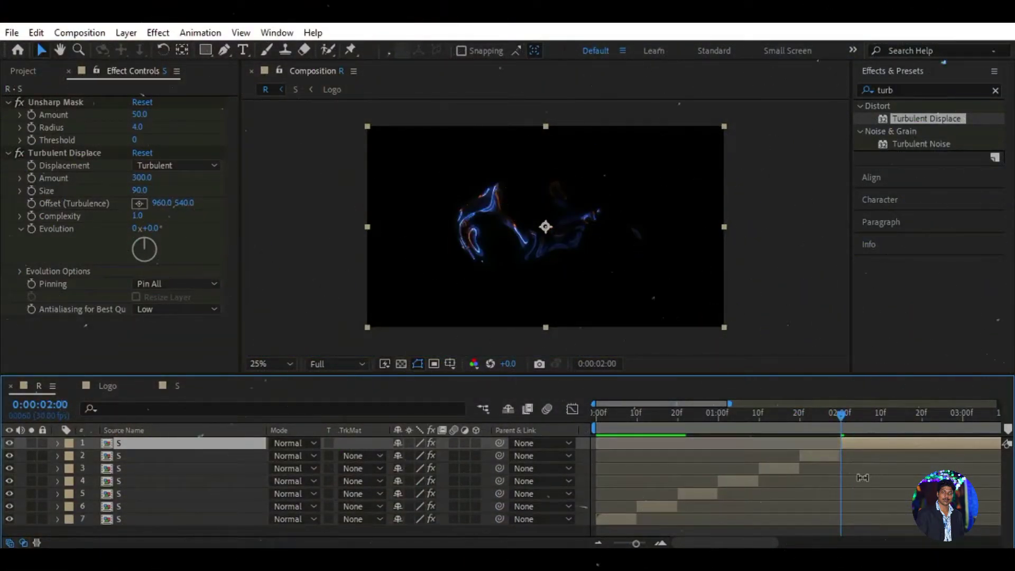
# Disable Turbulent Displace on layer 6, the second S segment in time.
pyautogui.moveTo(636, 544); pyautogui.dragTo(632, 544)
pyautogui.press('Home')
pyautogui.moveTo(597, 413); pyautogui.dragTo(637, 415)
pyautogui.click(634, 505)
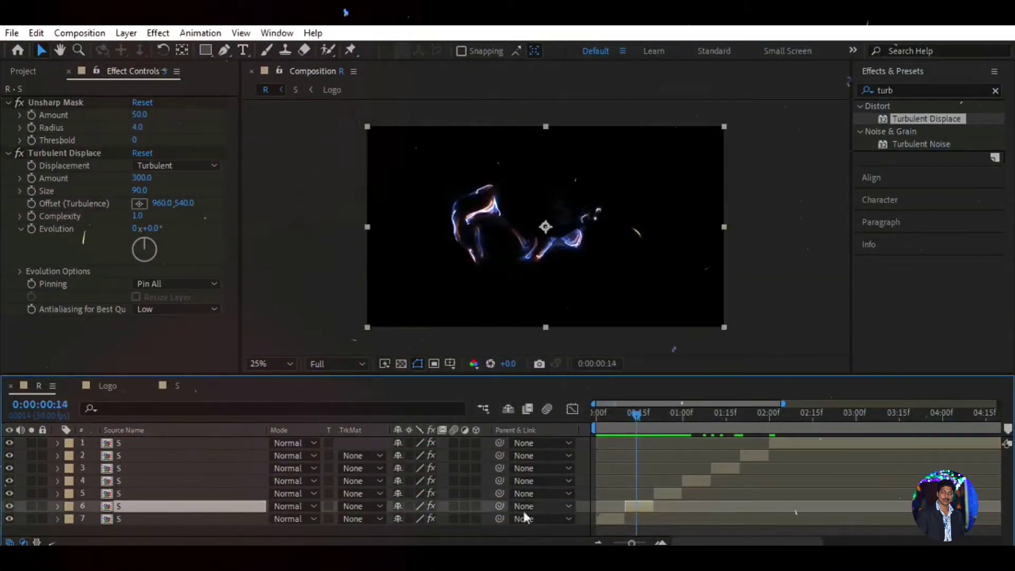
pyautogui.click(20, 153)
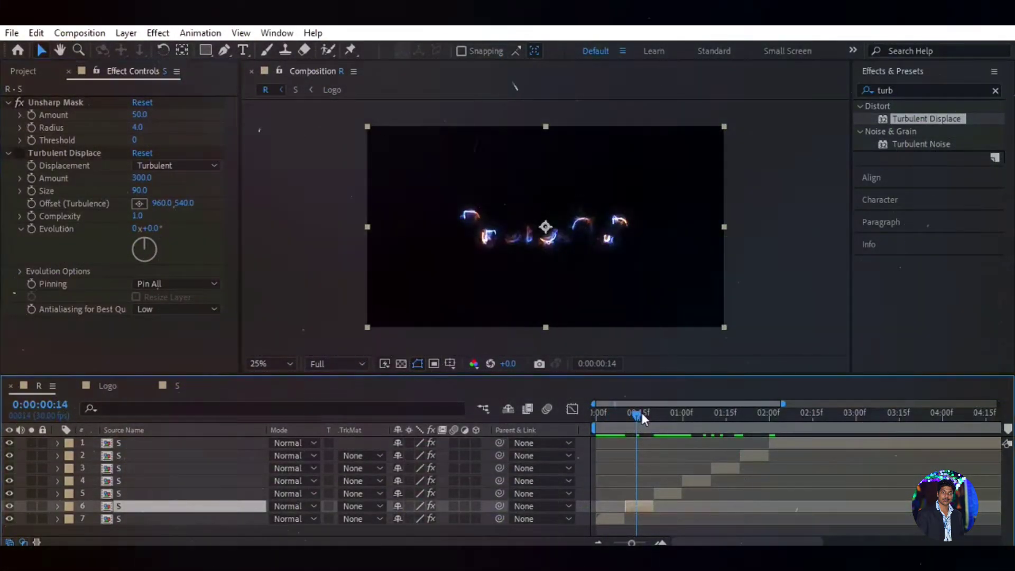
# Disable Turbulent Displace on layer 4, the S segment starting at 0:00:01:00, and apply Wave Warp to it.
pyautogui.click(695, 413)
pyautogui.click(696, 481)
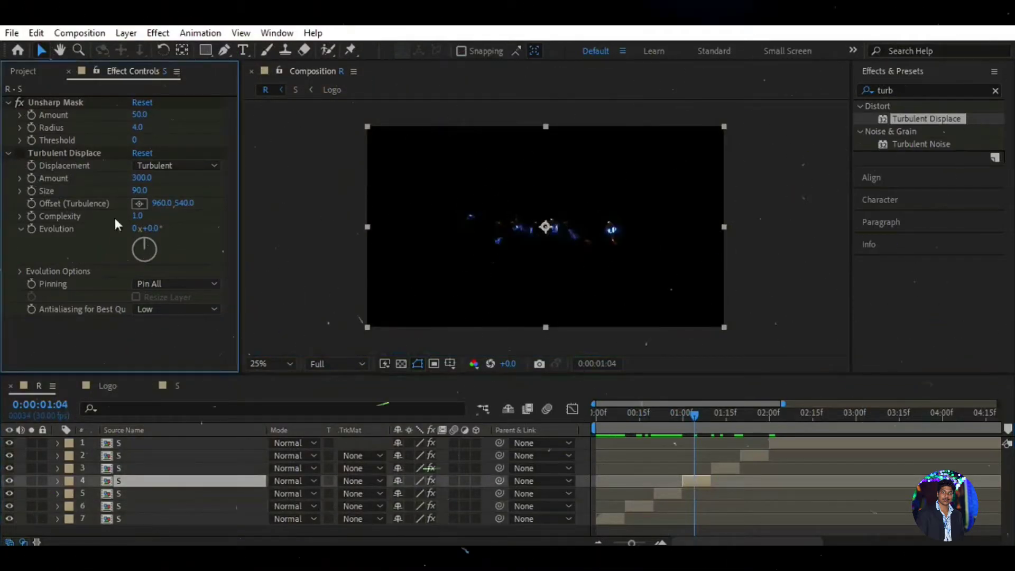
pyautogui.click(909, 91)
pyautogui.write('wav')
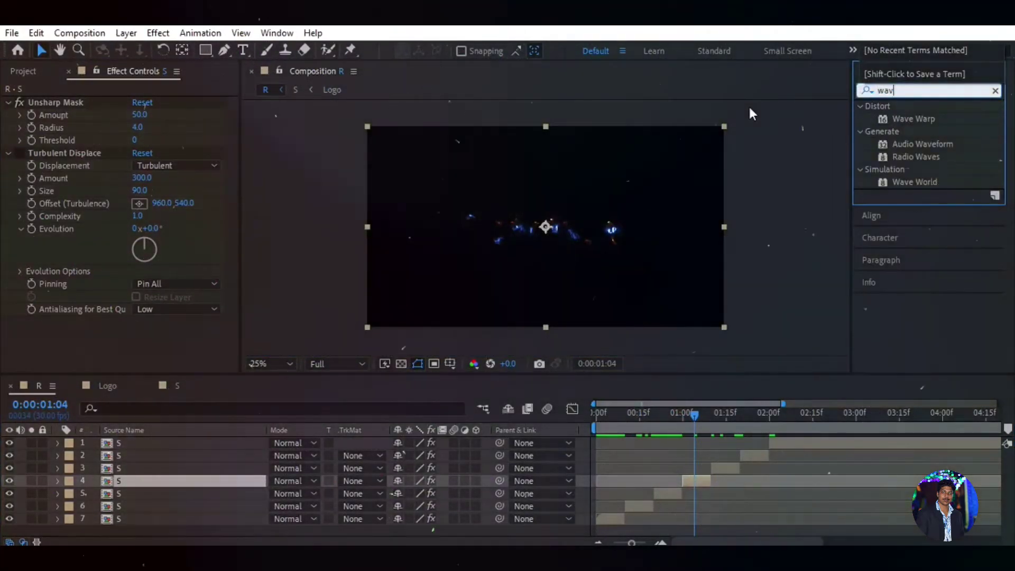
pyautogui.click(913, 119)
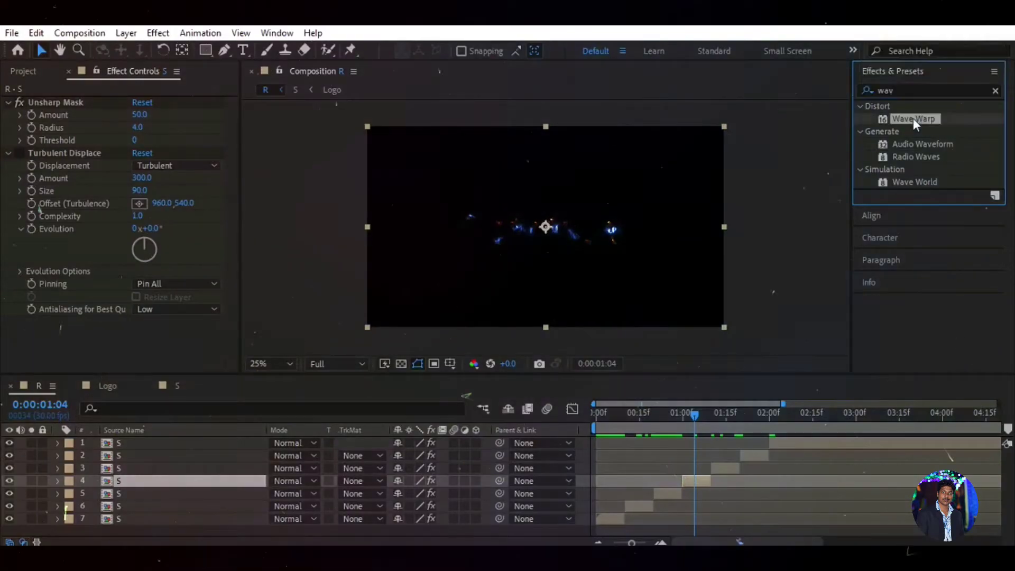
pyautogui.moveTo(915, 120); pyautogui.dragTo(157, 484)
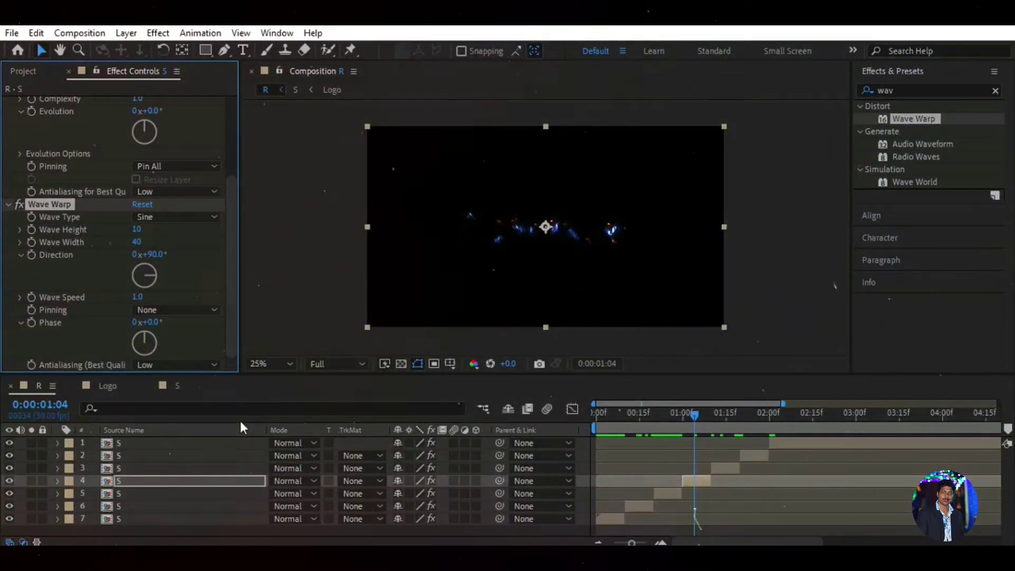
# Set the Wave Warp's Wave Height to 70 and Wave Width to 100.
pyautogui.click(139, 227)
pyautogui.write('70')
pyautogui.press('Return')
pyautogui.click(138, 239)
pyautogui.write('100')
pyautogui.press('Return')
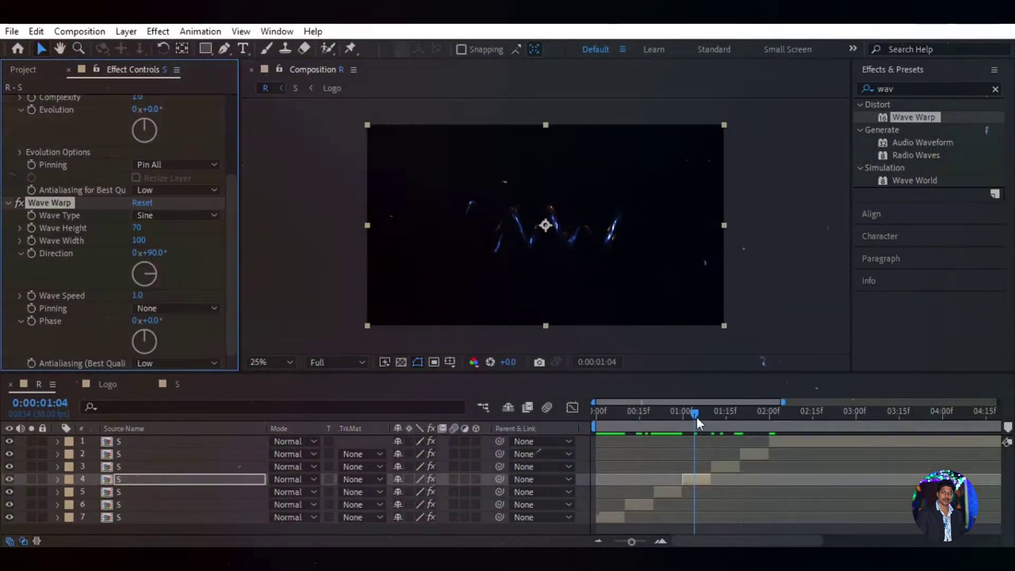
# Disable Turbulent Displace on layer 2, the S segment before 0:00:02:00, and apply CC Scale Wipe to it.
pyautogui.moveTo(696, 411); pyautogui.dragTo(750, 412)
pyautogui.click(750, 453)
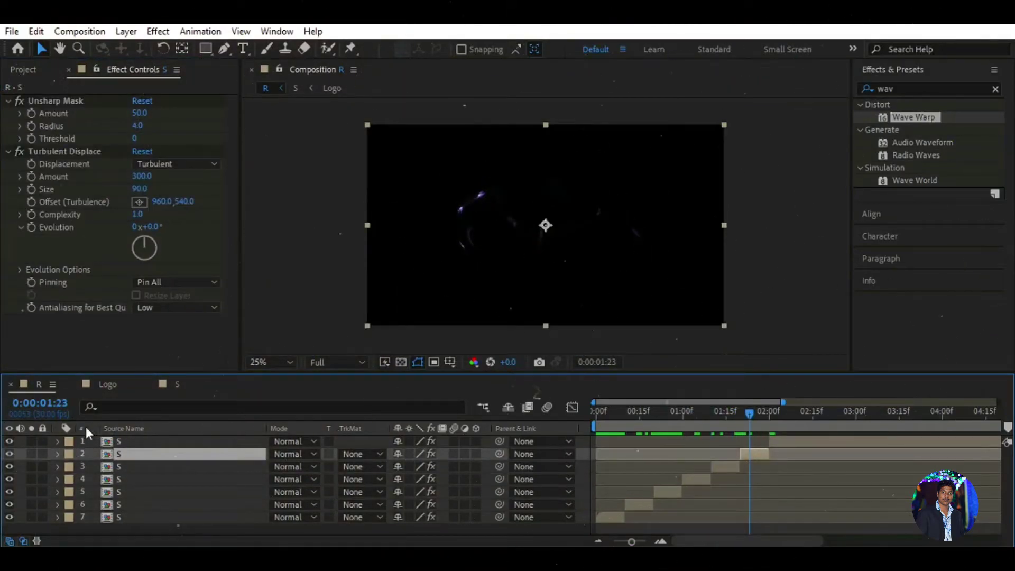
pyautogui.click(947, 89)
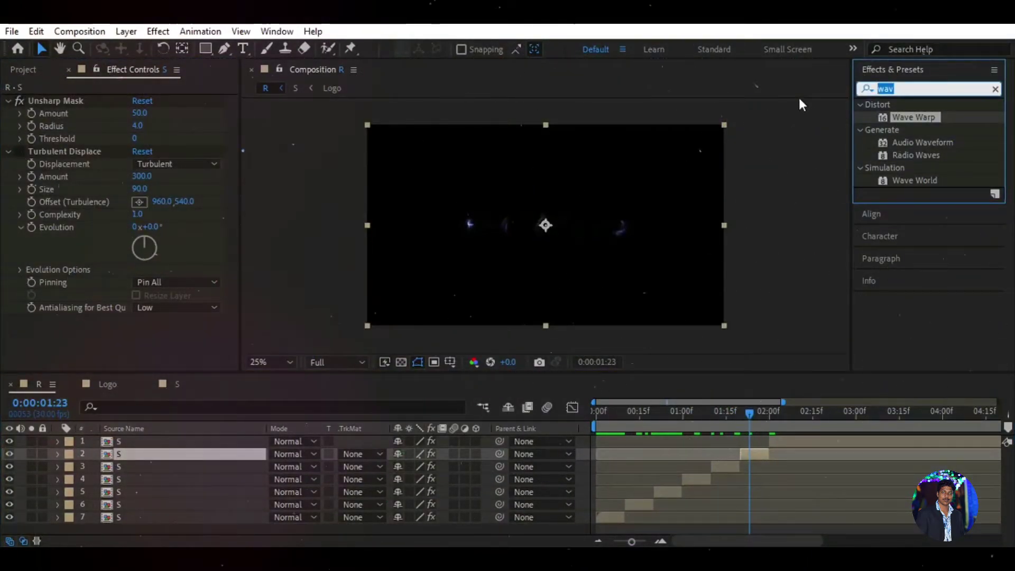
pyautogui.write('cc')
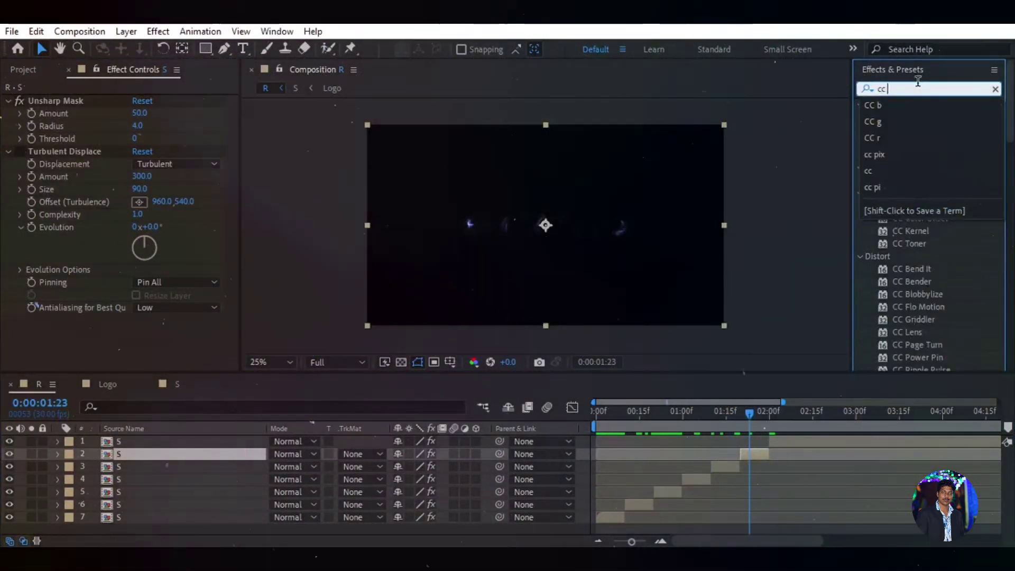
pyautogui.write(' s')
pyautogui.click(932, 290)
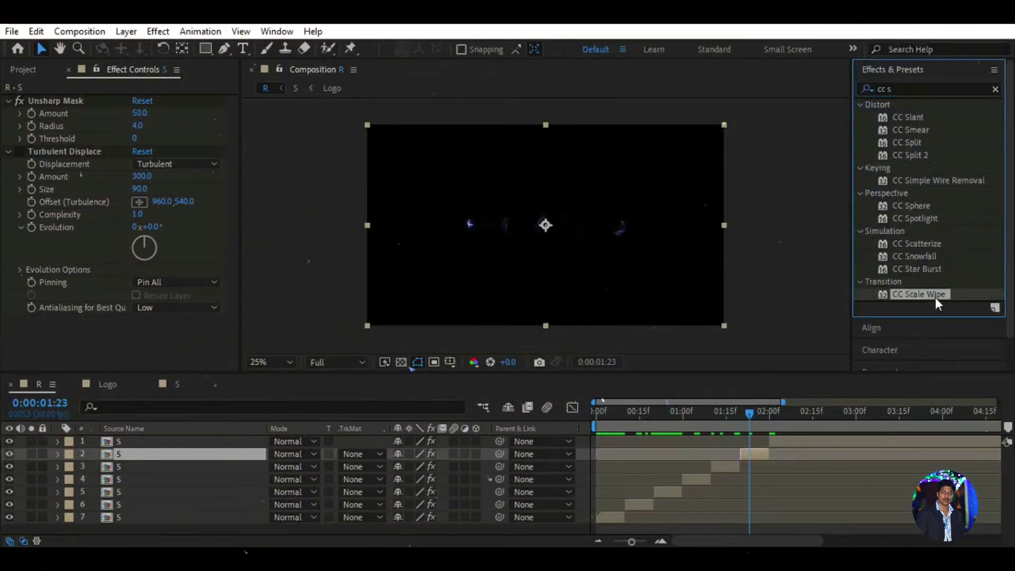
pyautogui.moveTo(931, 296); pyautogui.dragTo(501, 299)
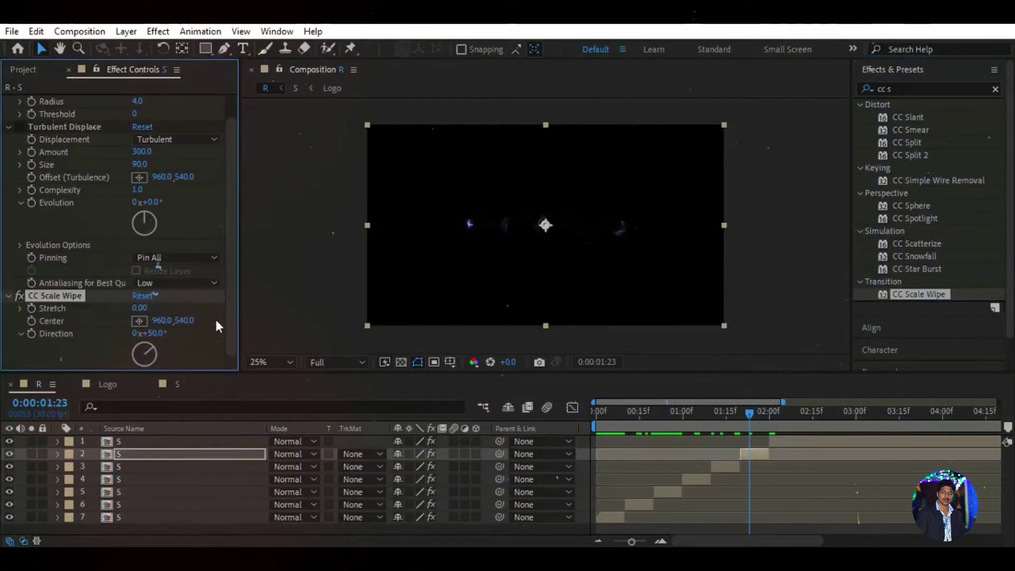
# Set the CC Scale Wipe's Stretch to 51.80 and its Direction to 90°.
pyautogui.click(143, 308)
pyautogui.write('51.80')
pyautogui.press('Return')
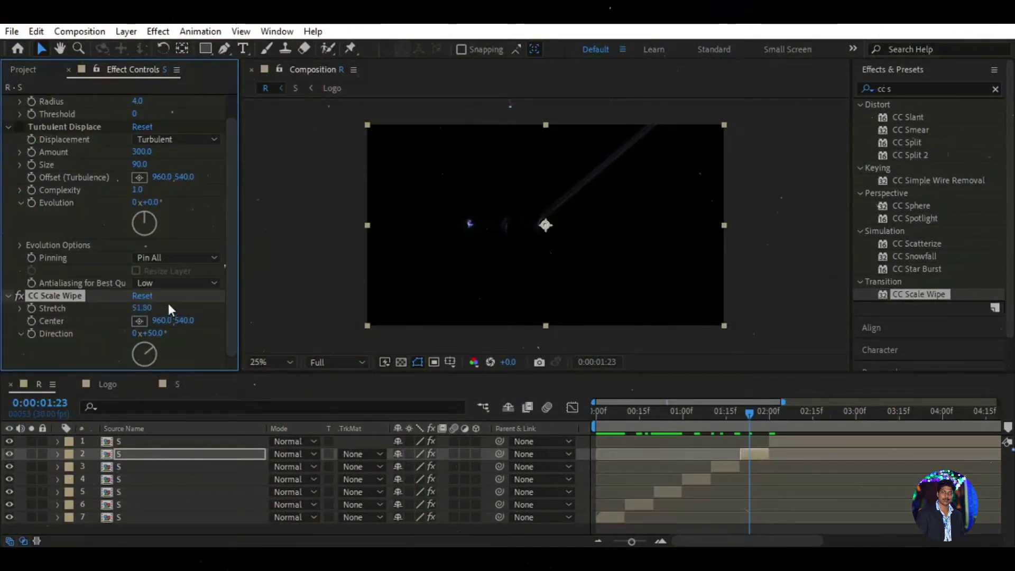
pyautogui.click(156, 333)
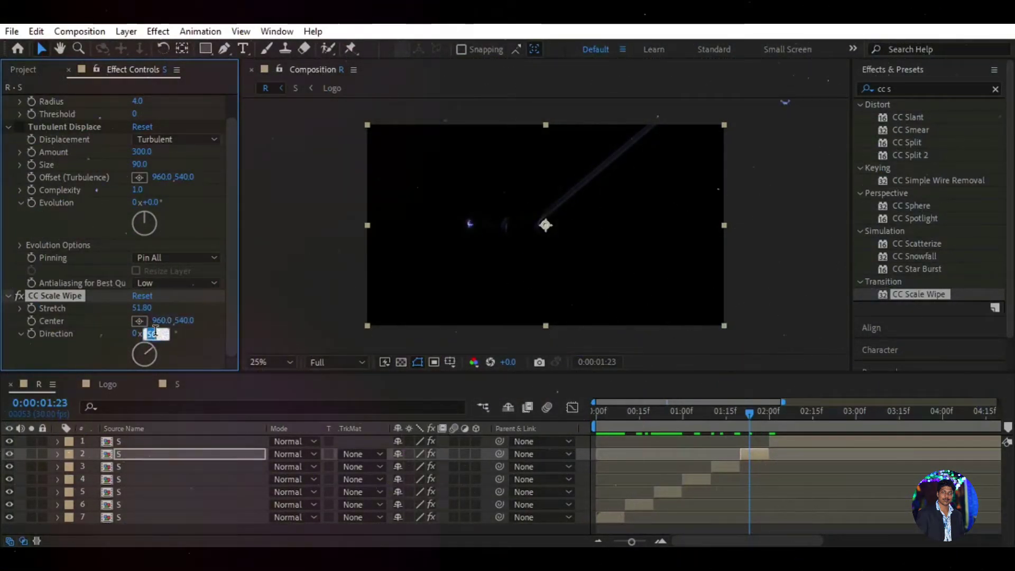
pyautogui.press('Return')
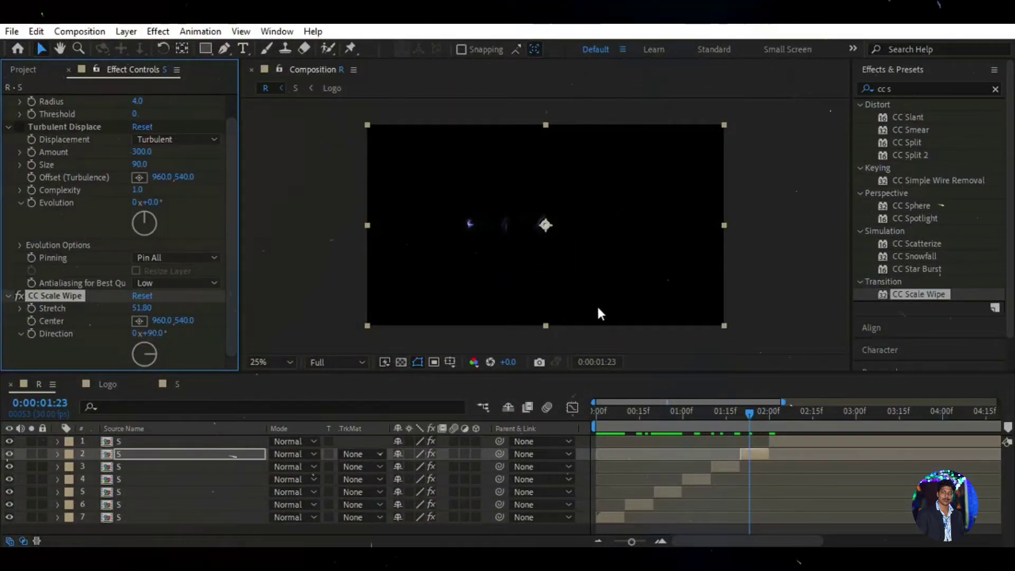
# Move the CC Scale Wipe's Center to about 488, 540 and set Stretch to 58.80.
pyautogui.moveTo(545, 225); pyautogui.dragTo(466, 225)
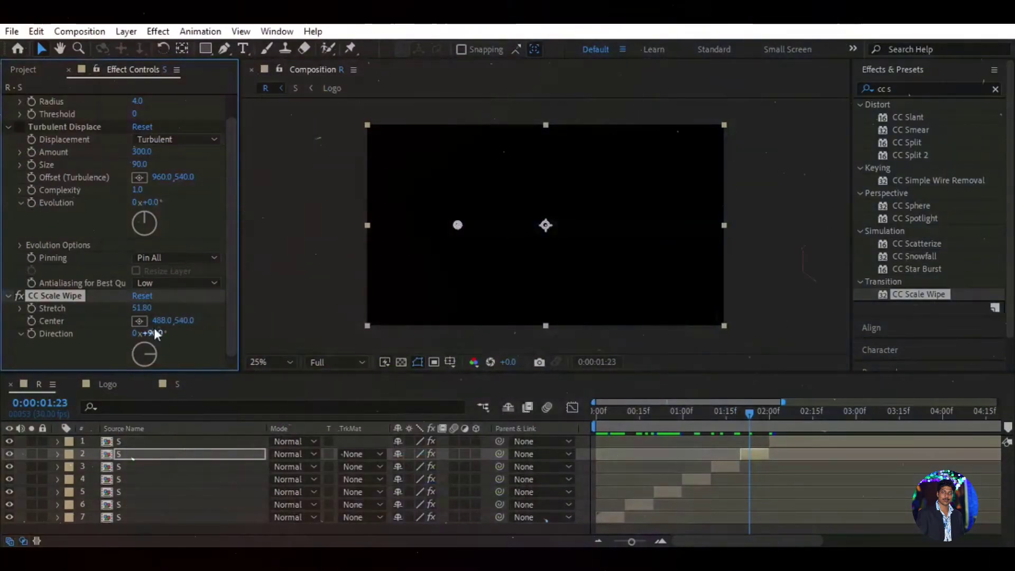
pyautogui.click(142, 308)
pyautogui.press('BackSpace')
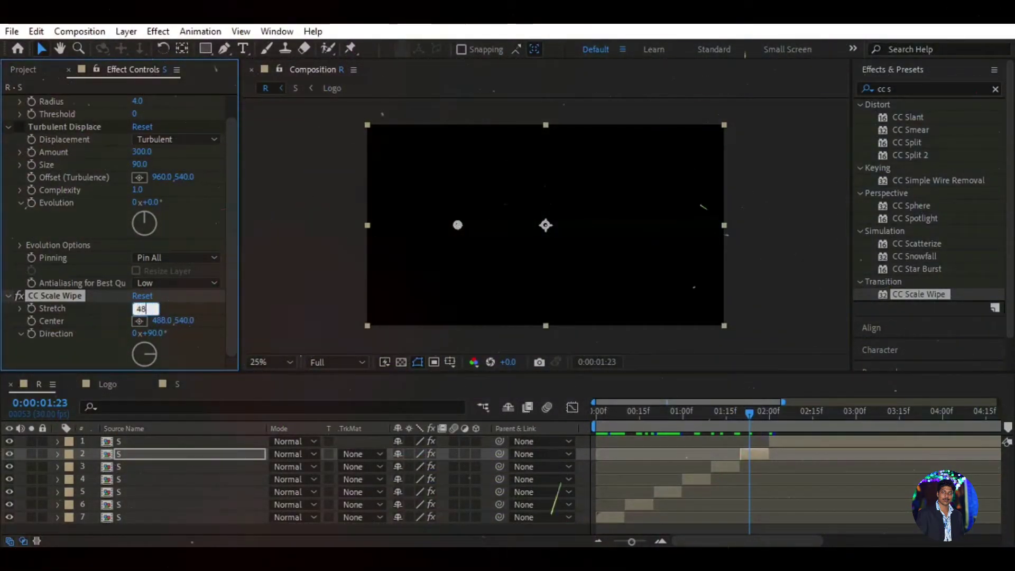
pyautogui.write('58.8')
pyautogui.press('Return')
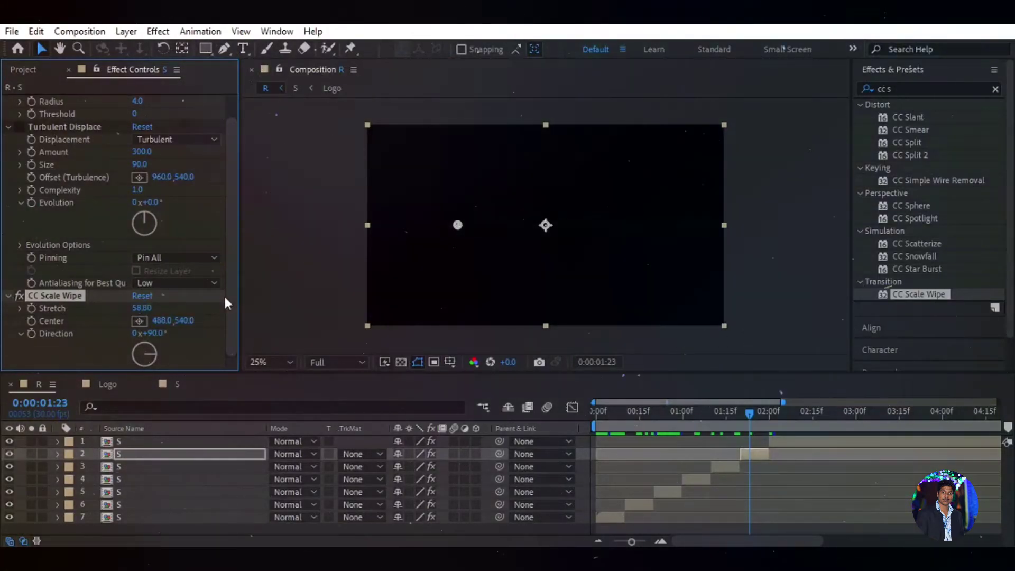
# Delete Turbulent Displace from layer 2 and set the CC Scale Wipe's horizontal Center to 924.
pyautogui.click(68, 124)
pyautogui.press('Delete')
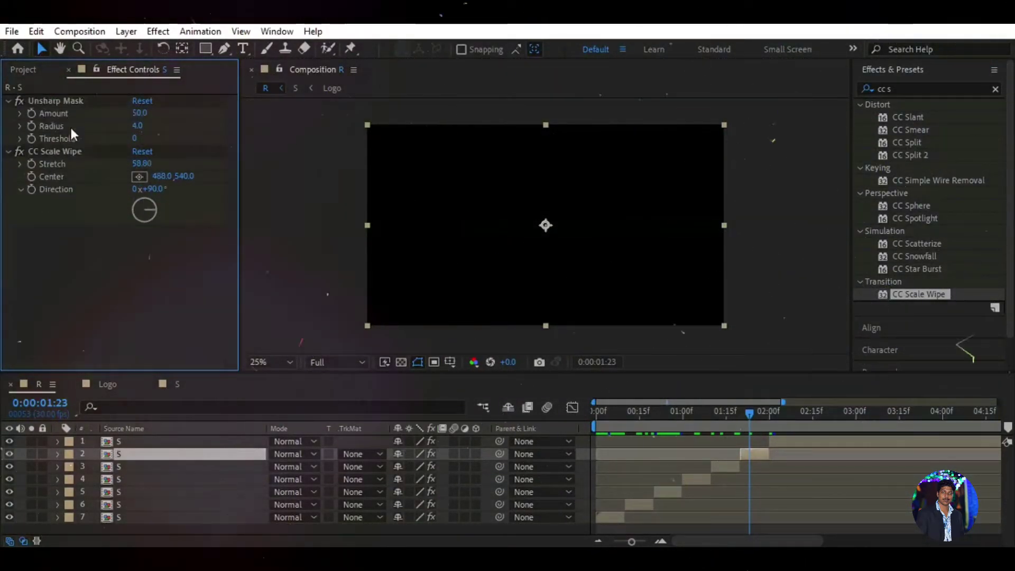
pyautogui.click(161, 176)
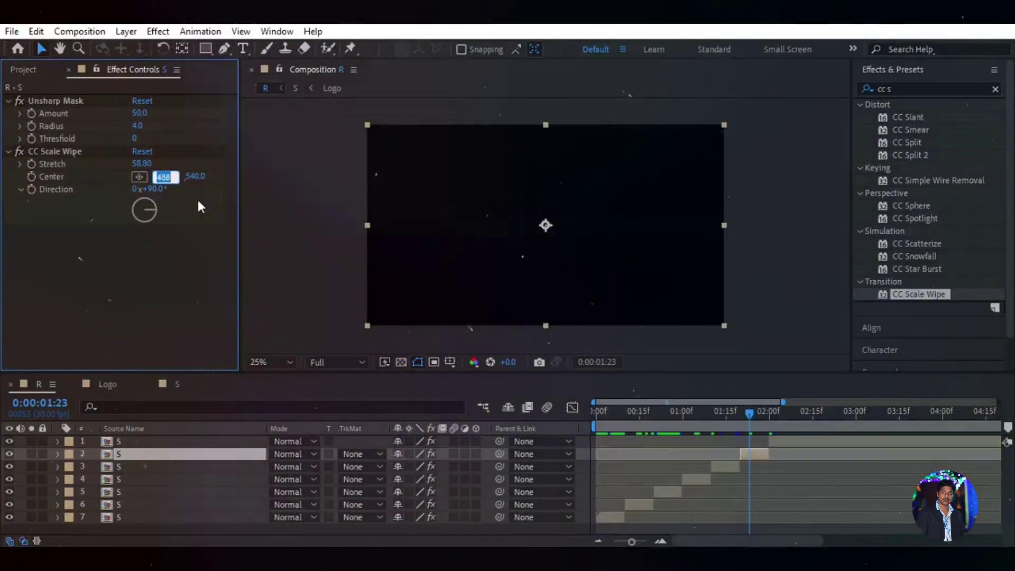
pyautogui.write('98')
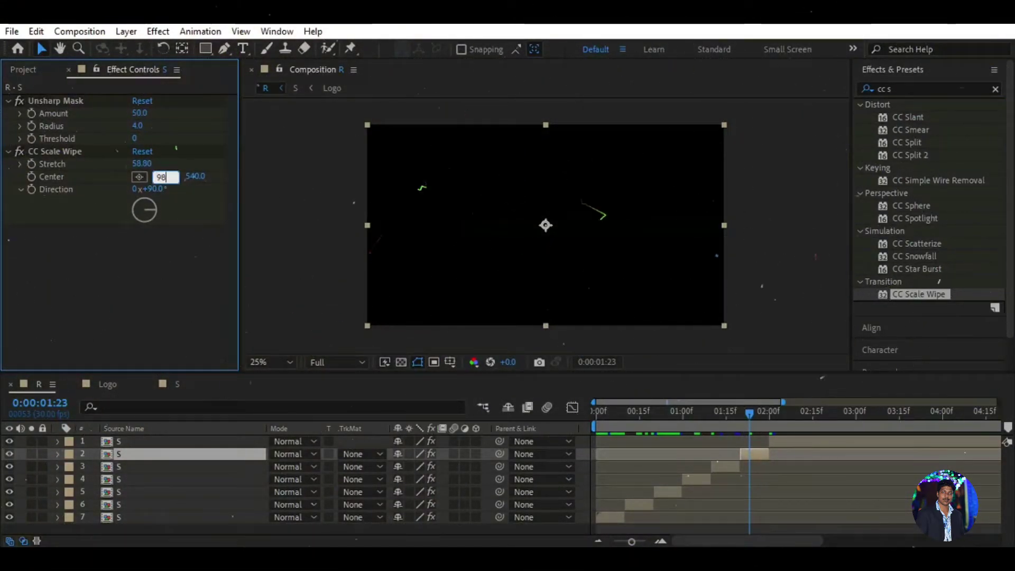
pyautogui.press('BackSpace')
pyautogui.write('2')
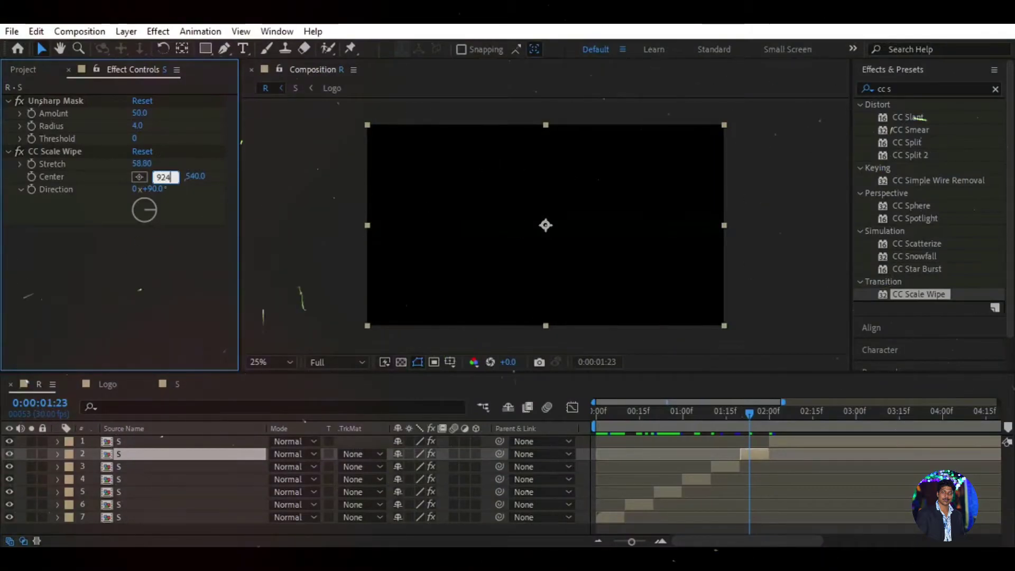
pyautogui.write('4')
pyautogui.press('Return')
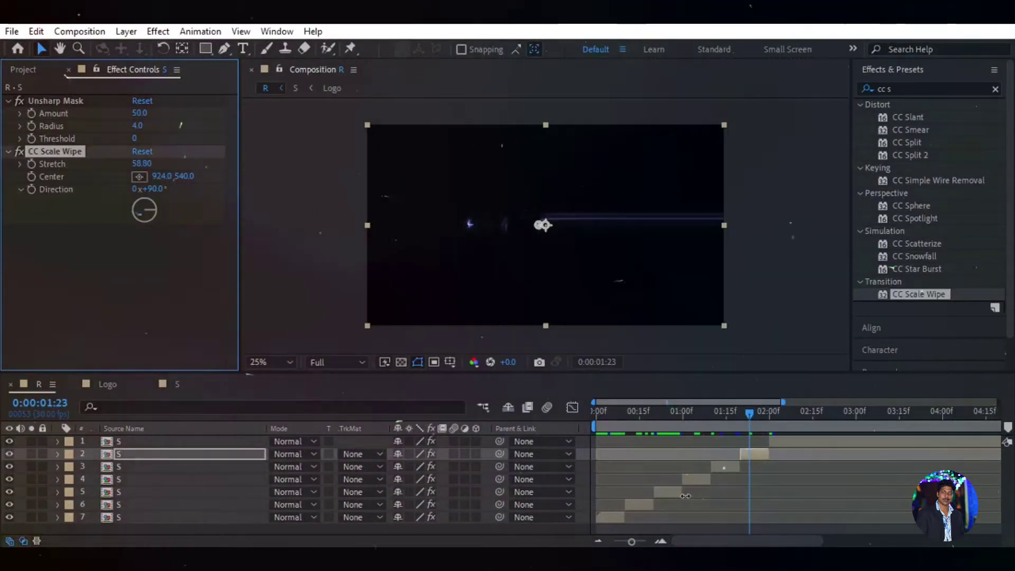
# Delete Turbulent Displace from layer 1, the final S segment starting at 0:00:02:00.
pyautogui.moveTo(749, 416); pyautogui.dragTo(791, 412)
pyautogui.click(779, 443)
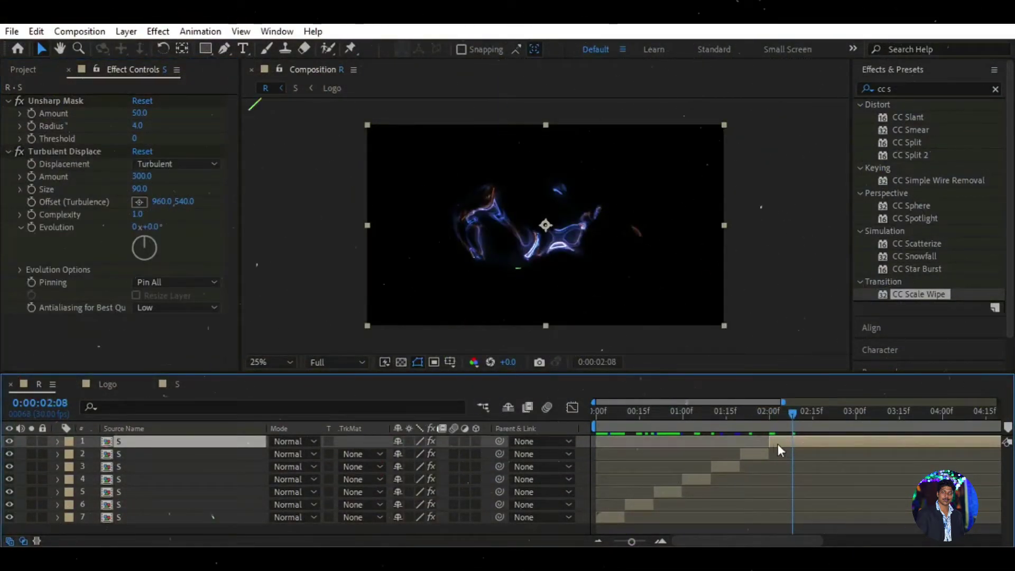
pyautogui.click(64, 152)
pyautogui.press('Delete')
pyautogui.moveTo(790, 414); pyautogui.dragTo(744, 415)
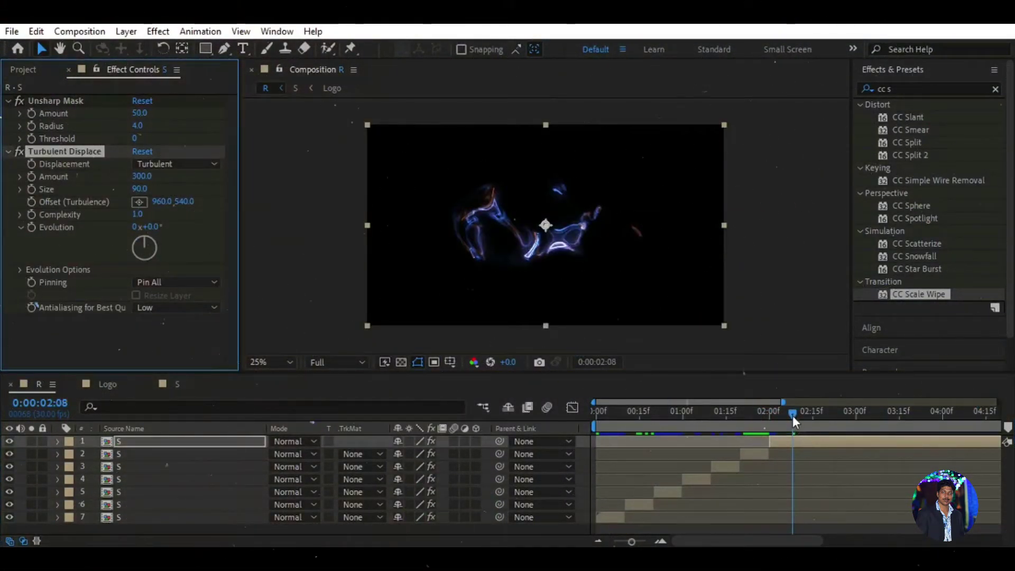
pyautogui.moveTo(792, 415); pyautogui.dragTo(753, 410)
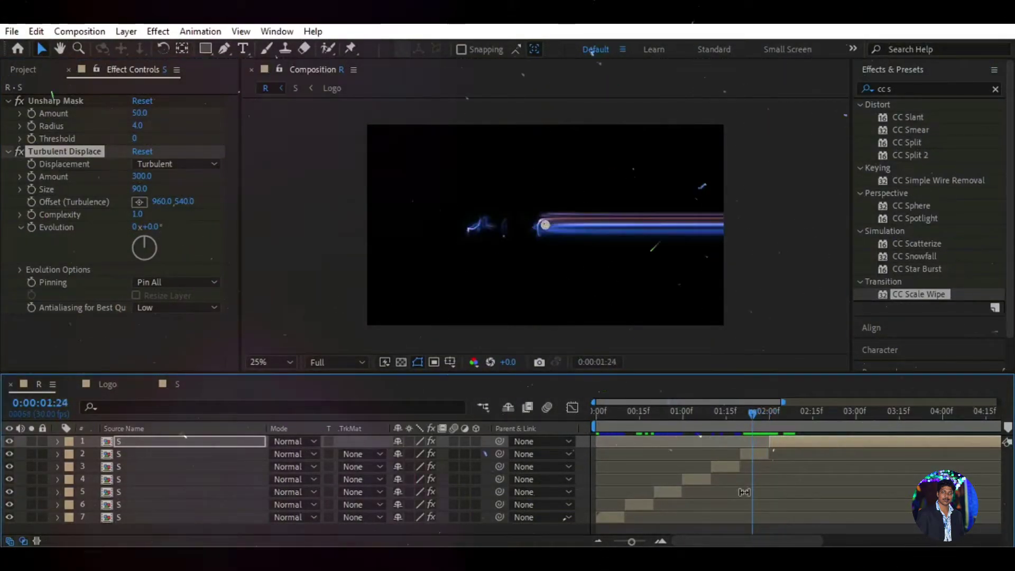
pyautogui.click(785, 441)
pyautogui.moveTo(752, 412); pyautogui.dragTo(796, 418)
pyautogui.click(115, 150)
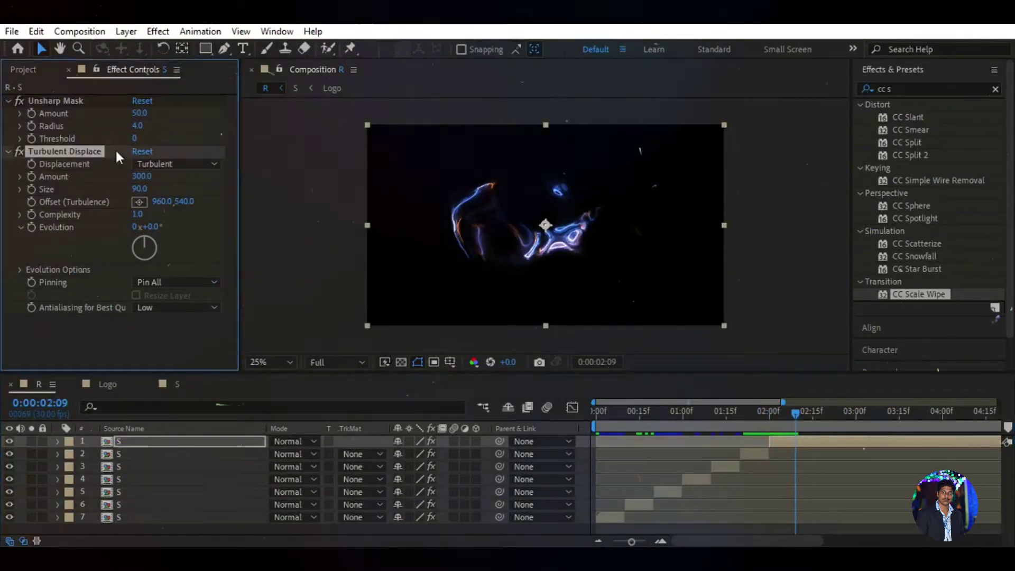
pyautogui.press('Delete')
# Set layer 2's CC Scale Wipe Stretch to 58.10 and preview the animation from the start.
pyautogui.moveTo(794, 418); pyautogui.dragTo(757, 413)
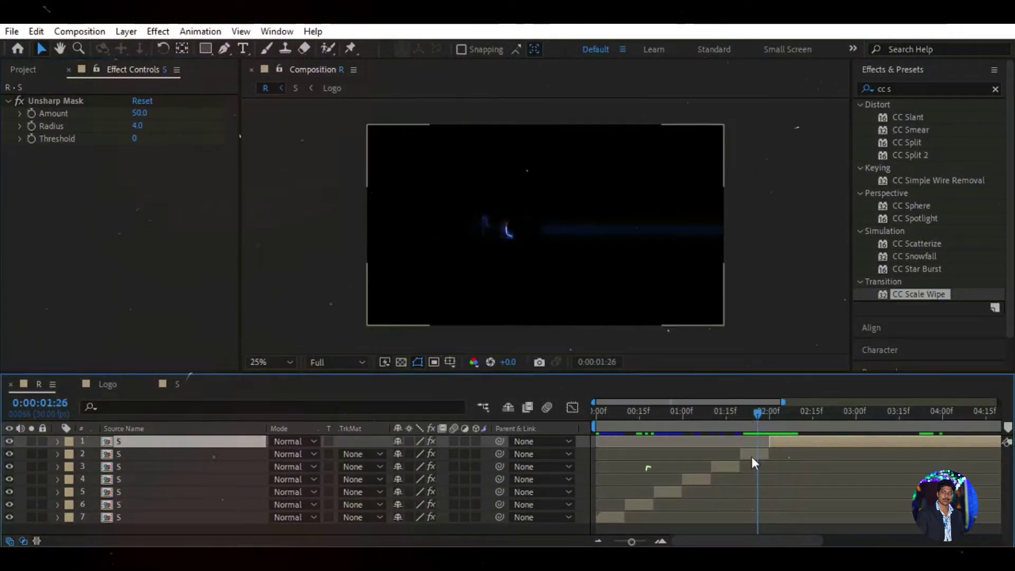
pyautogui.click(751, 456)
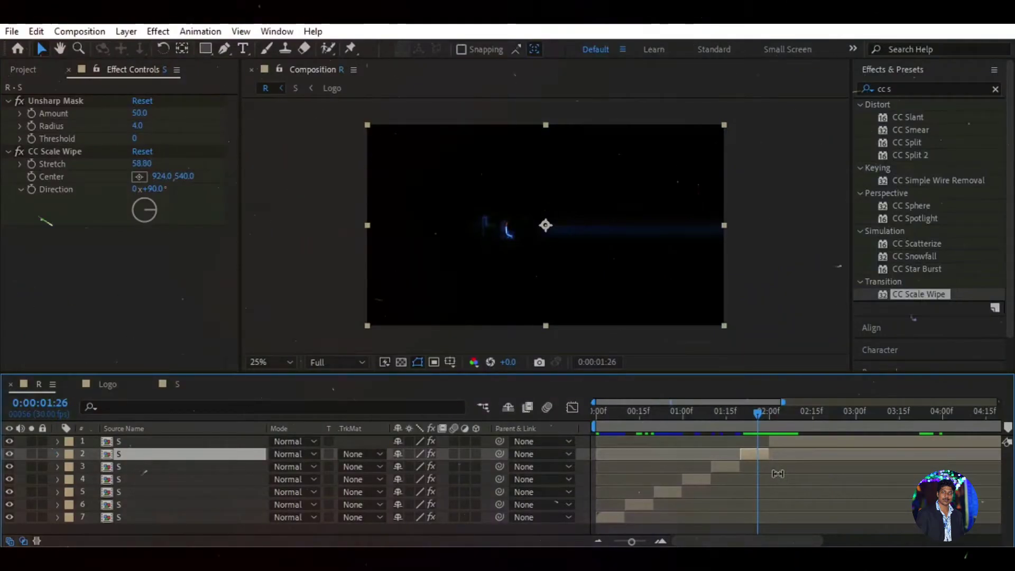
pyautogui.click(148, 166)
pyautogui.click(153, 167)
pyautogui.press('BackSpace')
pyautogui.write('10')
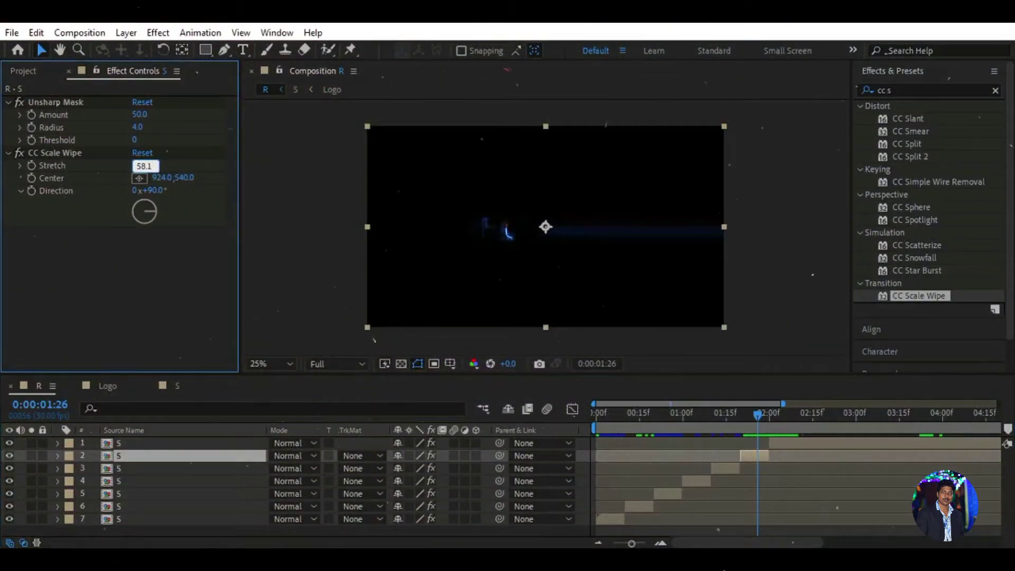
pyautogui.press('Return')
pyautogui.moveTo(759, 415); pyautogui.dragTo(580, 433)
pyautogui.press('space')
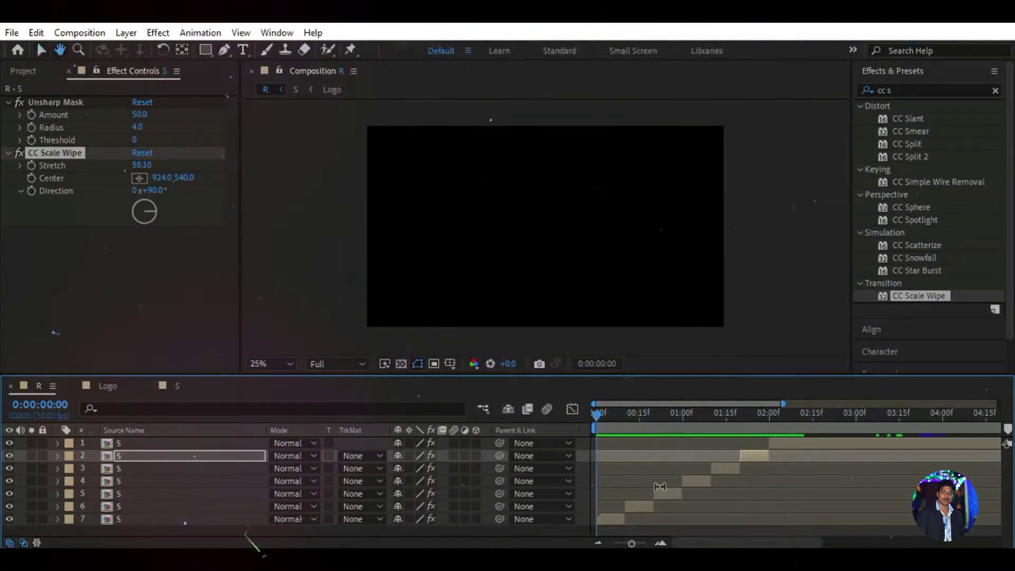
# Add the Logo composition as the top layer of R and trim its start to 0:00:02:00.
pyautogui.moveTo(815, 416); pyautogui.dragTo(770, 440)
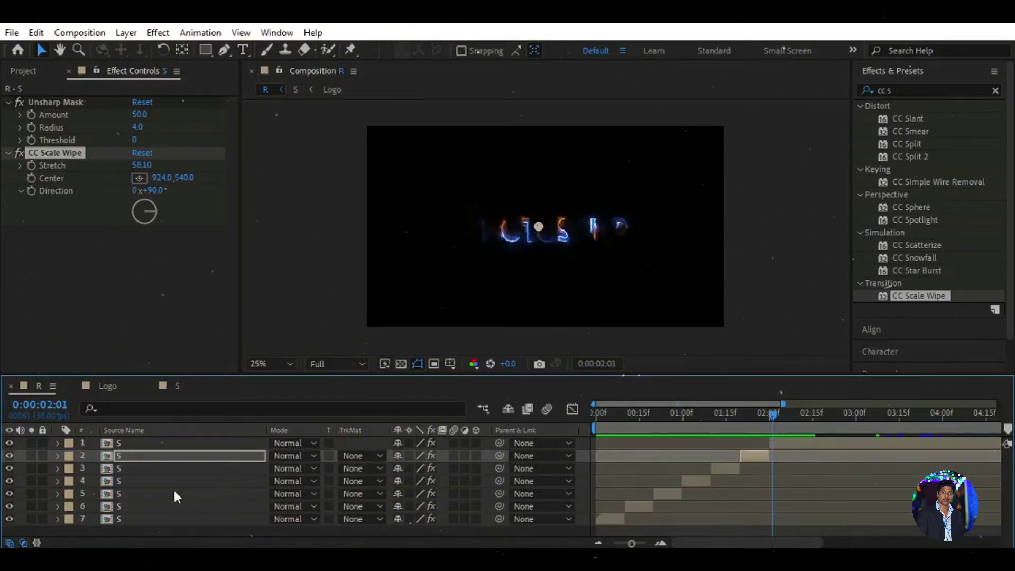
pyautogui.click(177, 442)
pyautogui.click(23, 71)
pyautogui.moveTo(68, 206); pyautogui.dragTo(140, 443)
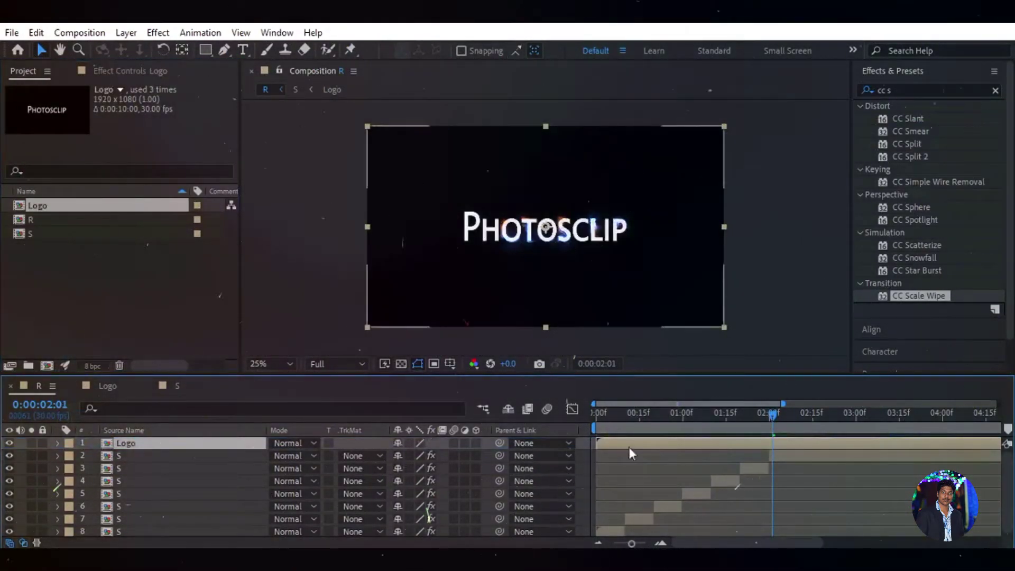
pyautogui.click(769, 414)
pyautogui.click(781, 454)
pyautogui.moveTo(598, 443); pyautogui.dragTo(829, 417)
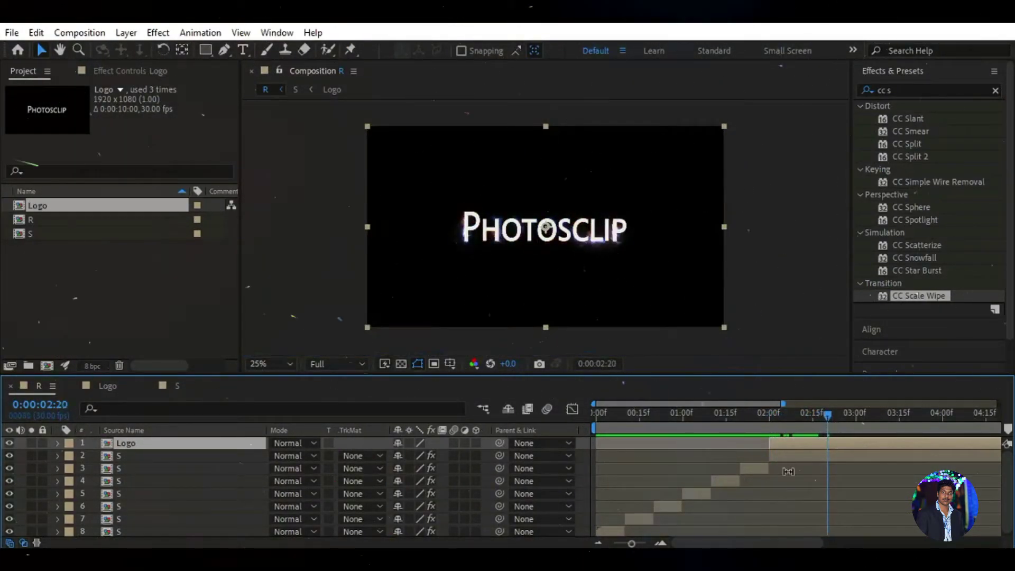
# Start the Logo layer at 0:00:02:10 and keyframe its Opacity at 0% at 0:00:02:20.
pyautogui.moveTo(631, 544); pyautogui.dragTo(637, 544)
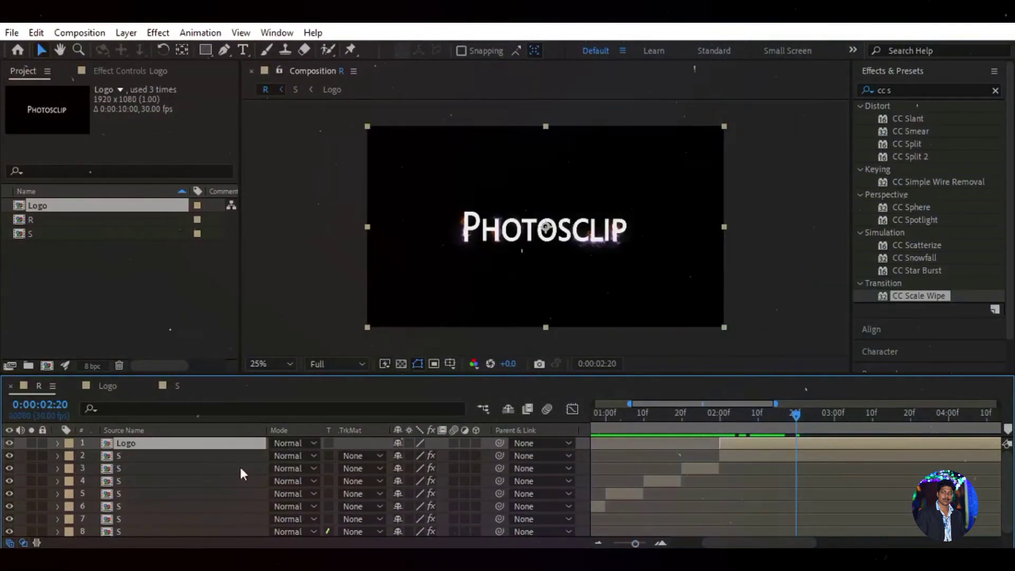
pyautogui.press('t')
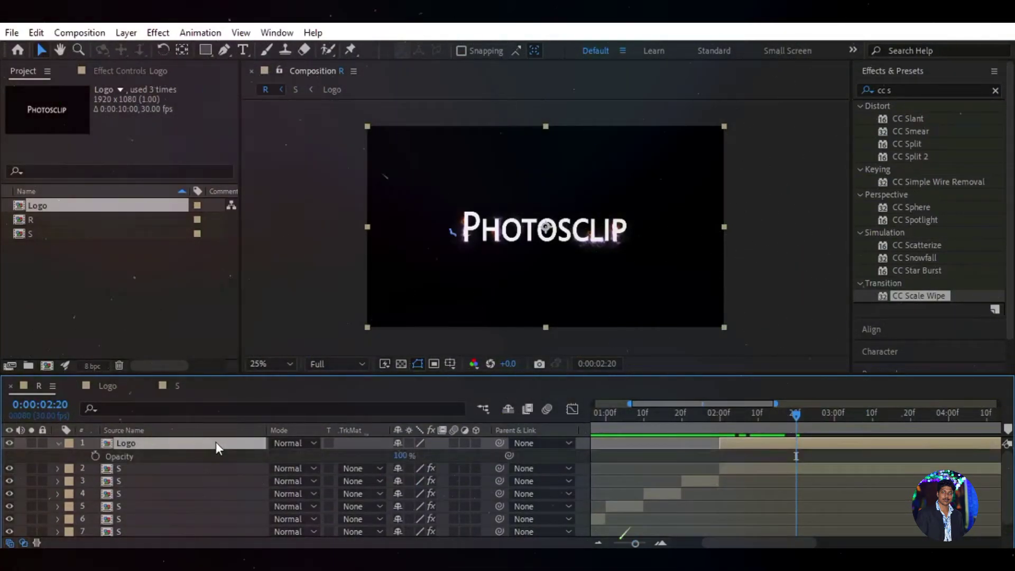
pyautogui.moveTo(402, 456); pyautogui.dragTo(350, 463)
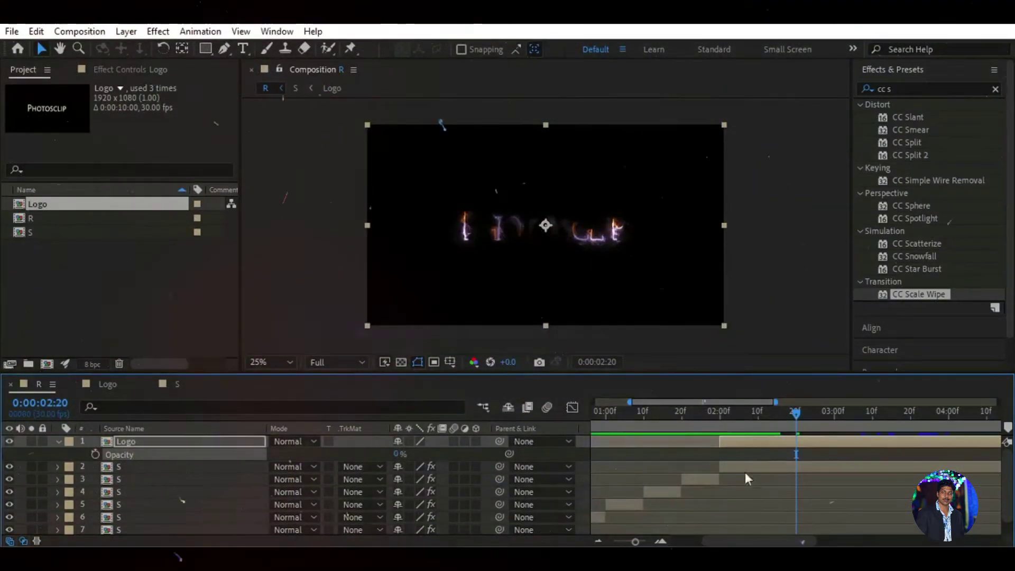
pyautogui.click(759, 454)
pyautogui.moveTo(759, 442); pyautogui.dragTo(798, 434)
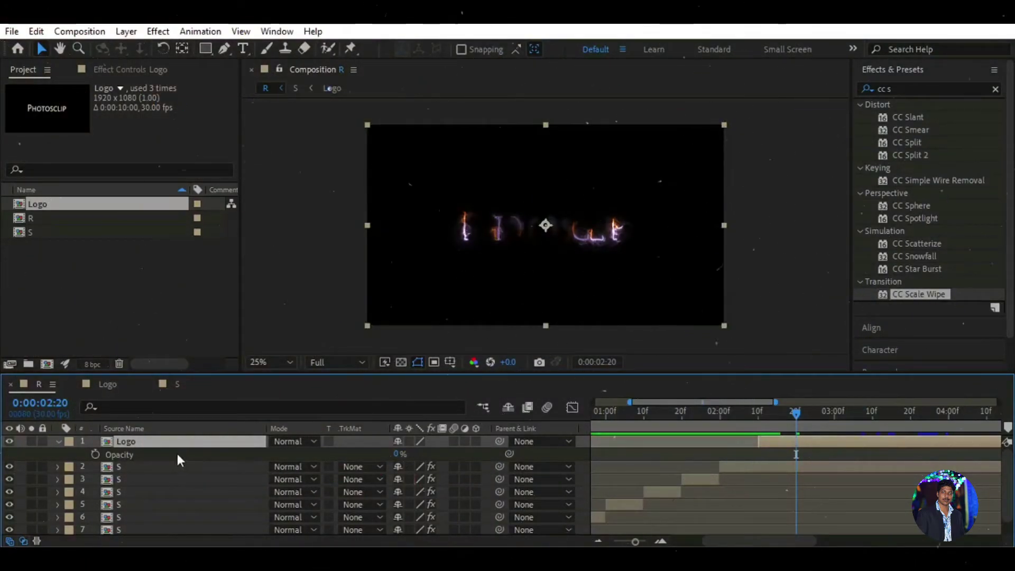
pyautogui.click(95, 453)
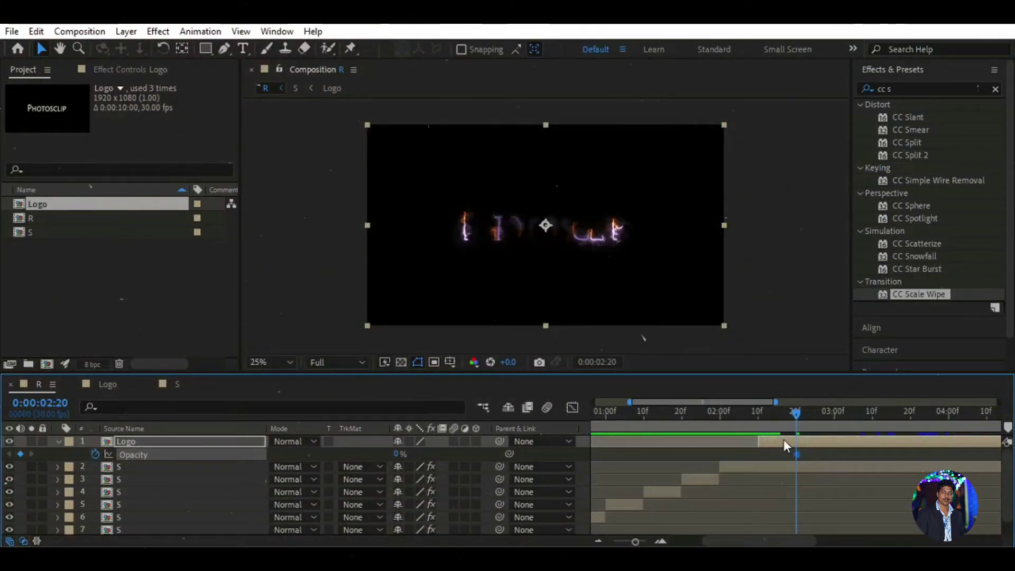
# Keyframe the Logo layer's Opacity at 25% at 0:00:02:22 and 0% at 0:00:02:24.
pyautogui.press('pagedown')
pyautogui.press('pagedown')
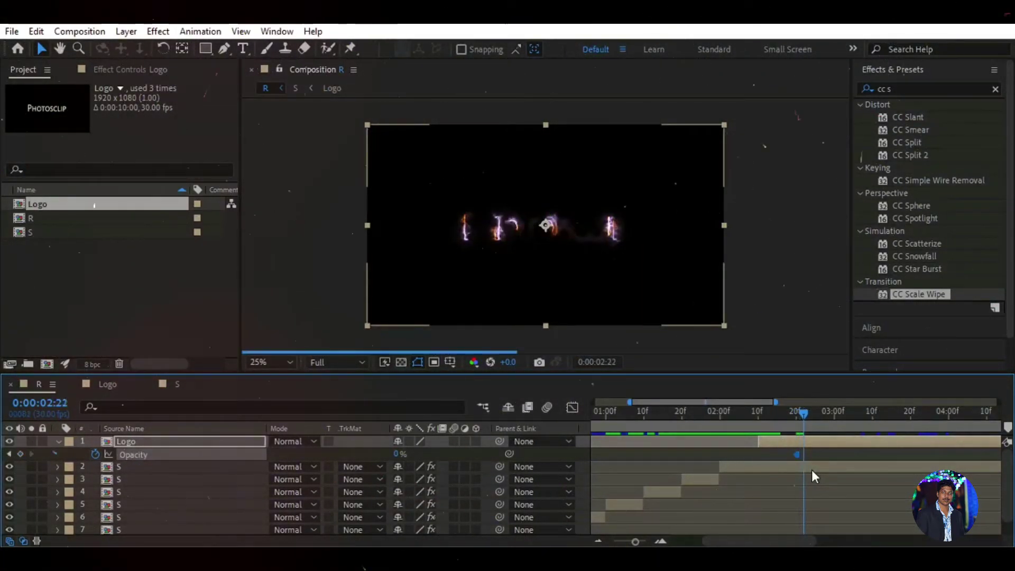
pyautogui.click(396, 455)
pyautogui.write('25')
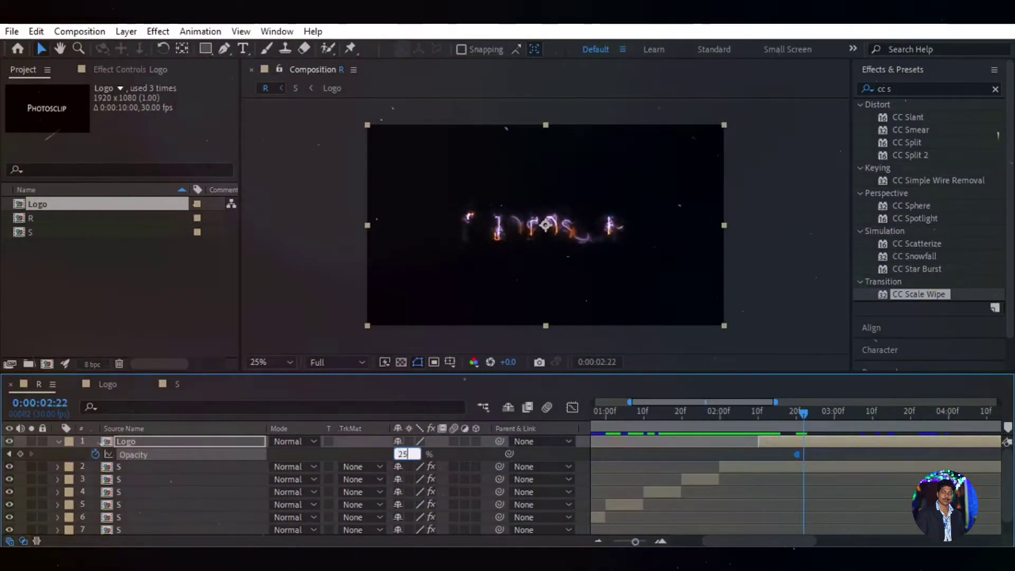
pyautogui.press('Return')
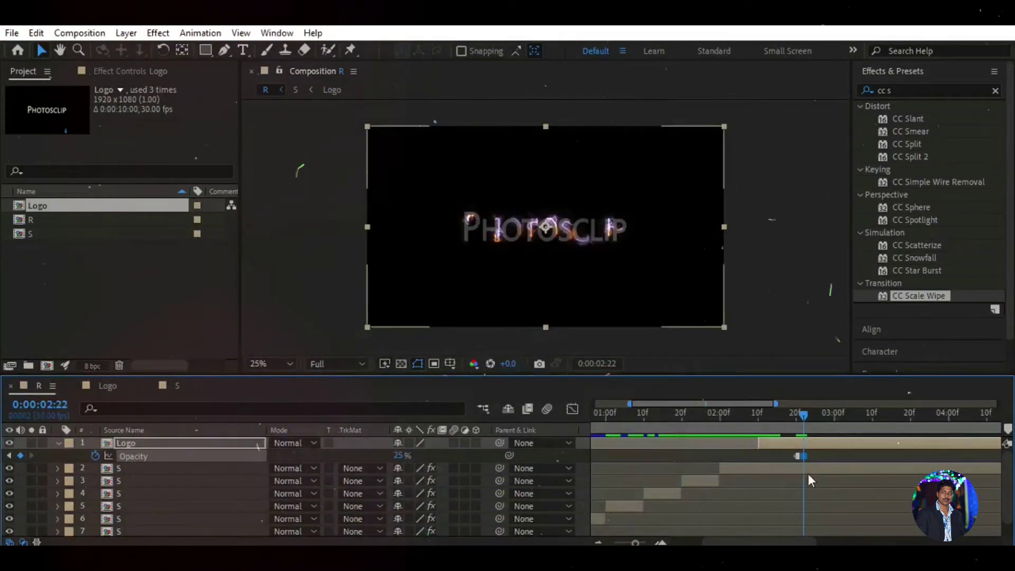
pyautogui.press('pagedown')
pyautogui.press('pagedown')
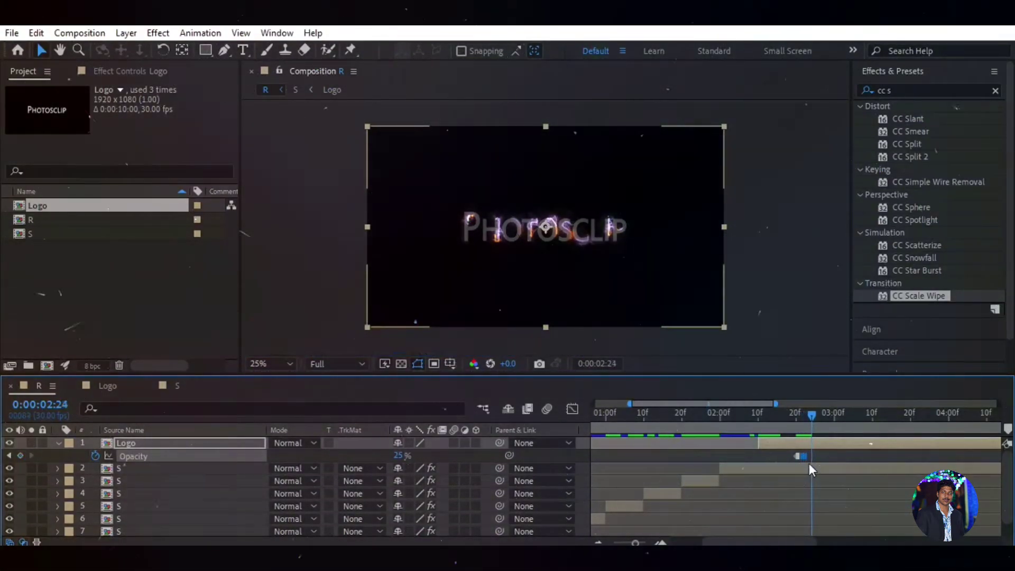
pyautogui.press('Return')
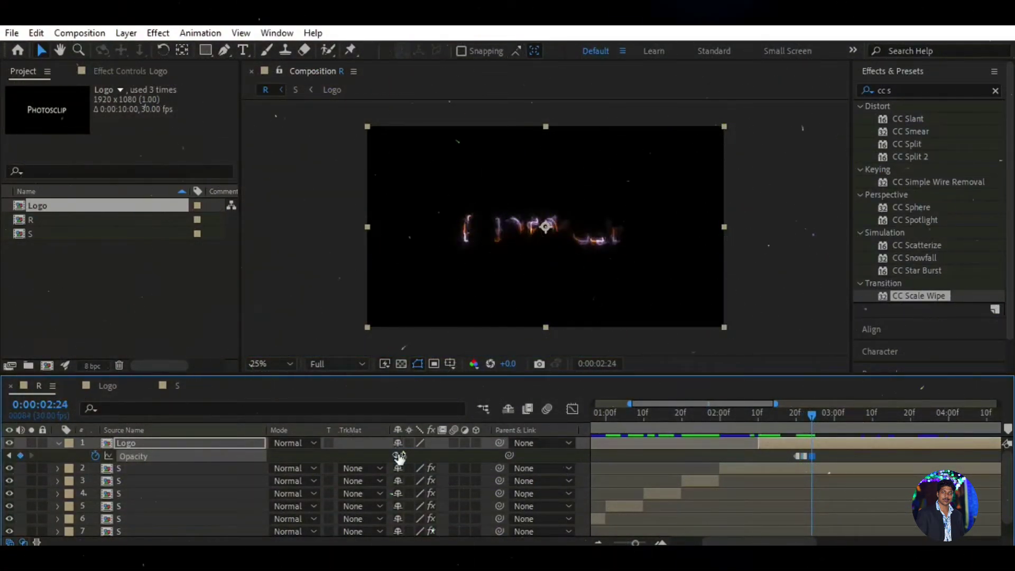
# Keyframe the Logo layer's Opacity at 50% at 0:00:02:26 and 15% at 0:00:02:28.
pyautogui.press('pagedown')
pyautogui.press('pagedown')
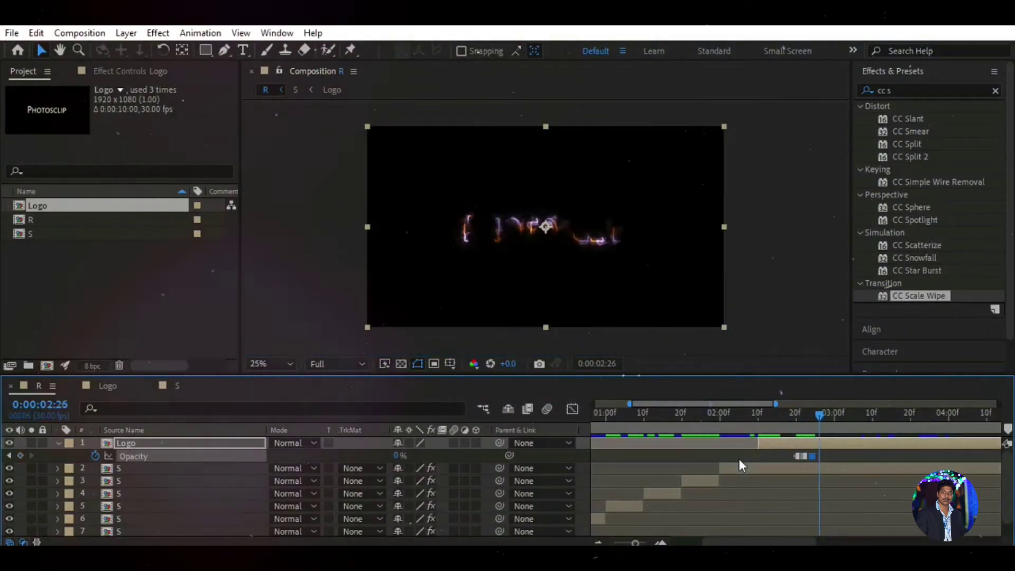
pyautogui.click(397, 455)
pyautogui.write('50')
pyautogui.press('Return')
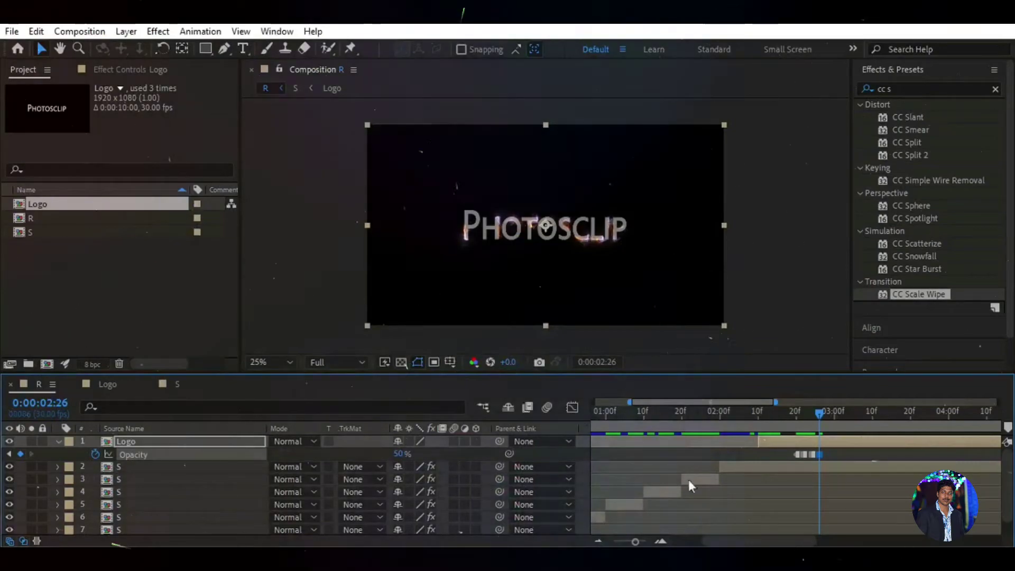
pyautogui.press('pagedown')
pyautogui.press('pagedown')
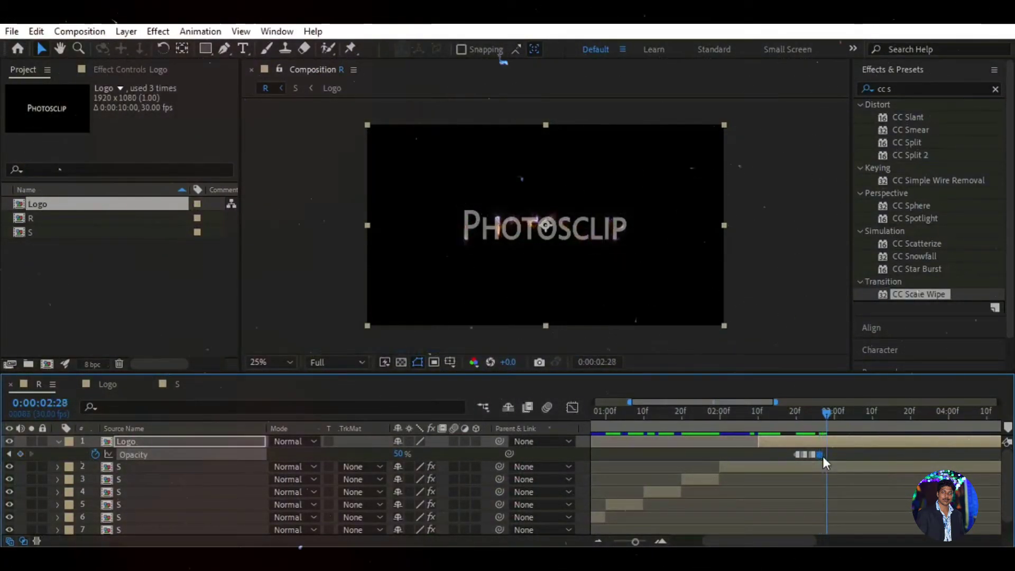
pyautogui.write('15')
pyautogui.press('Return')
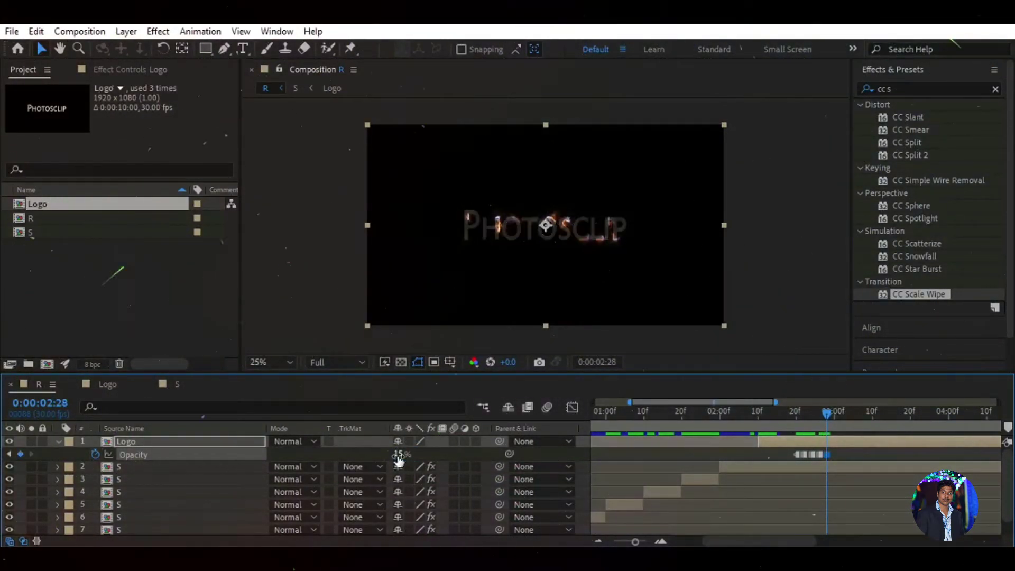
# Keyframe the Logo layer's Opacity at 75% at 0:00:03:00 and 25% at 0:00:03:02.
pyautogui.press('pagedown')
pyautogui.press('pagedown')
pyautogui.click(401, 454)
pyautogui.write('75')
pyautogui.press('Return')
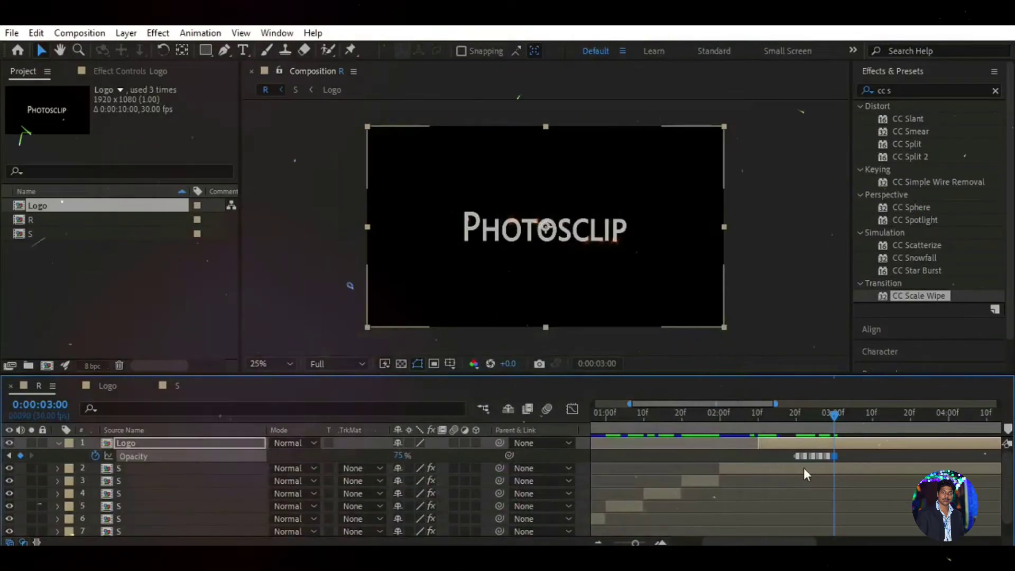
pyautogui.press('pagedown')
pyautogui.press('pagedown')
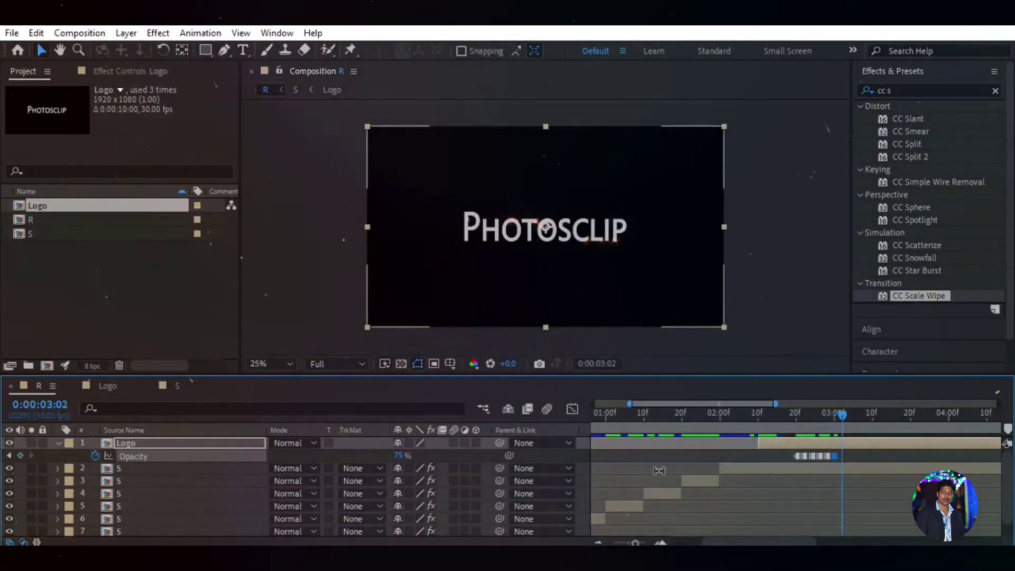
pyautogui.click(401, 456)
pyautogui.press('Return')
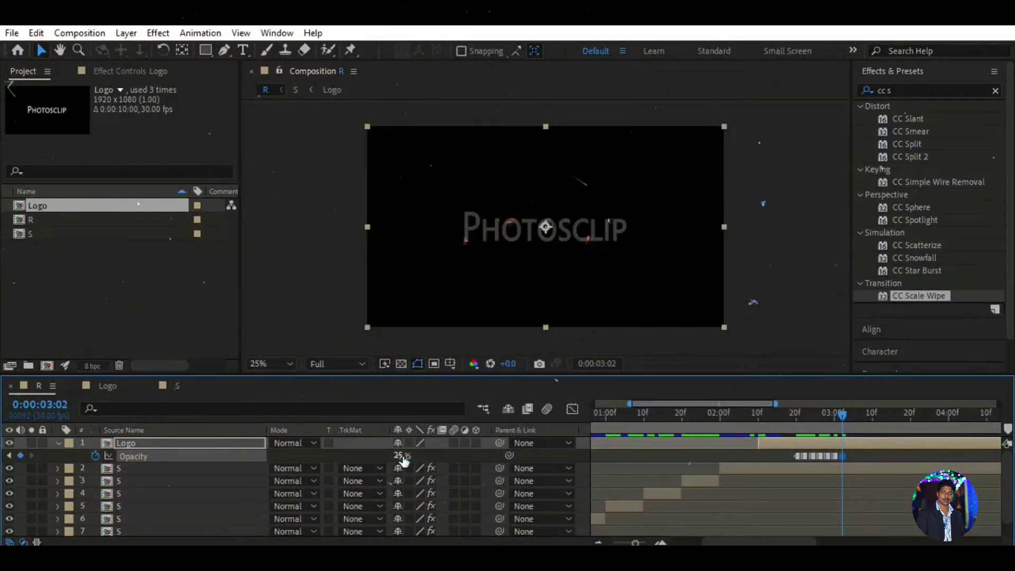
# Raise the Logo layer's Opacity with a keyframe at 0:00:03:04 and keyframe it at 60% at 0:00:03:06.
pyautogui.press('pagedown')
pyautogui.click(400, 456)
pyautogui.write('100')
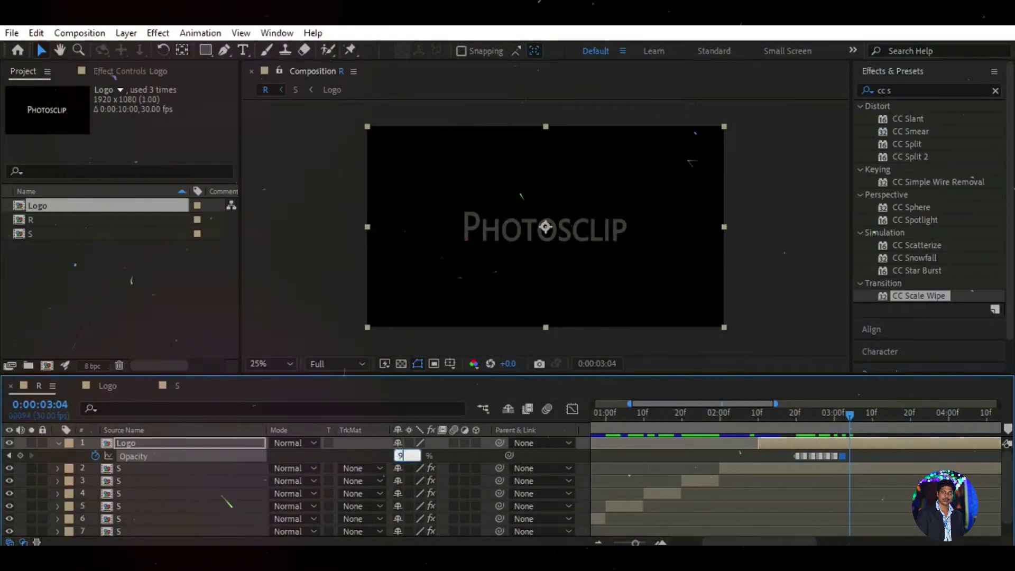
pyautogui.press('Return')
pyautogui.click(401, 456)
pyautogui.write('60')
pyautogui.press('Return')
# Keyframe the Logo layer's Opacity at 100% at 0:00:03:08.
pyautogui.press('pagedown')
pyautogui.press('pagedown')
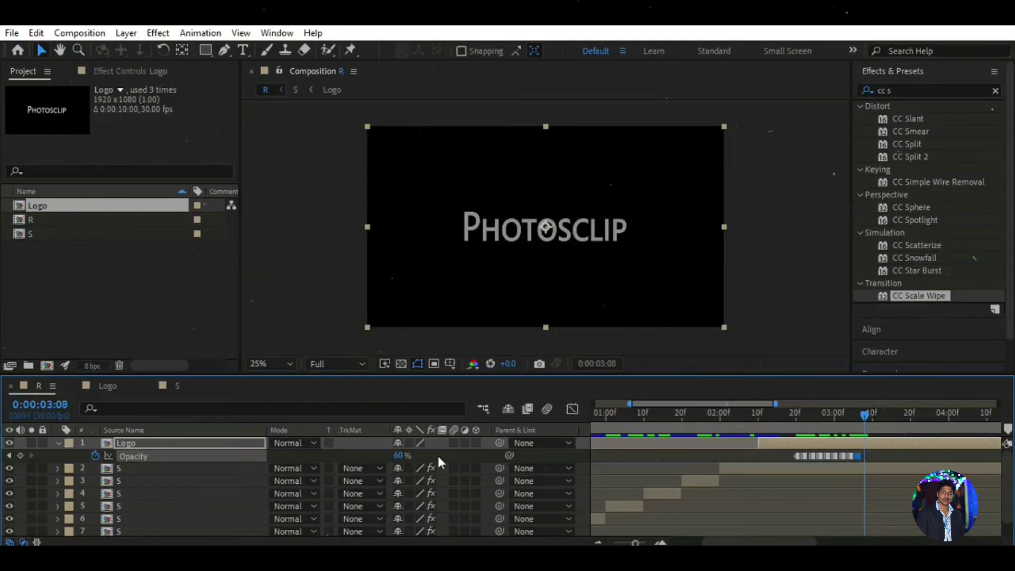
pyautogui.click(400, 456)
pyautogui.write('100')
pyautogui.press('Return')
# Preview composition R from the start and scrub through the Logo layer's flickering fade-in.
pyautogui.moveTo(865, 420); pyautogui.dragTo(772, 415)
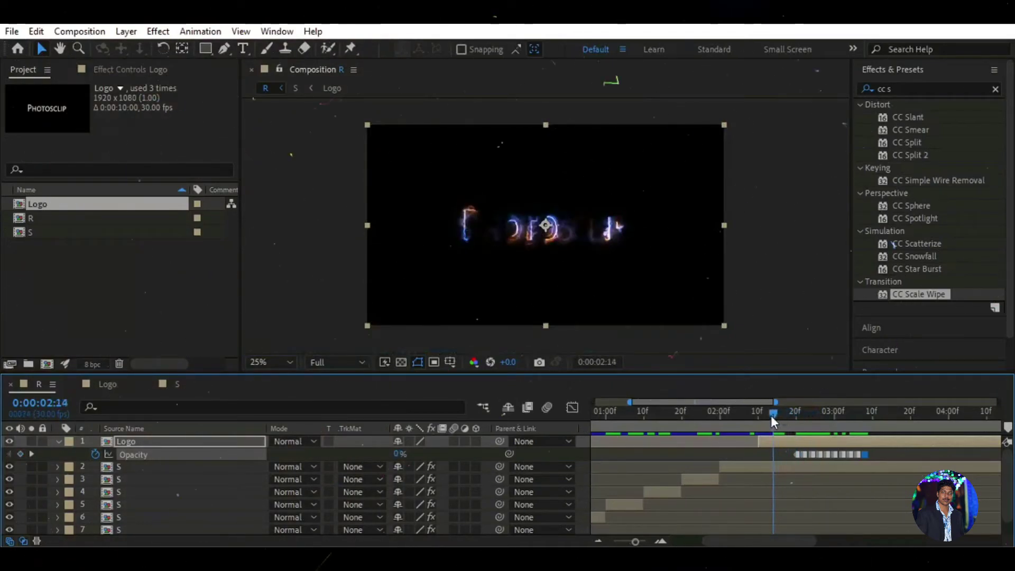
pyautogui.moveTo(882, 450); pyautogui.dragTo(773, 455)
pyautogui.moveTo(771, 413); pyautogui.dragTo(957, 439)
pyautogui.moveTo(738, 402); pyautogui.dragTo(591, 432)
pyautogui.press('space')
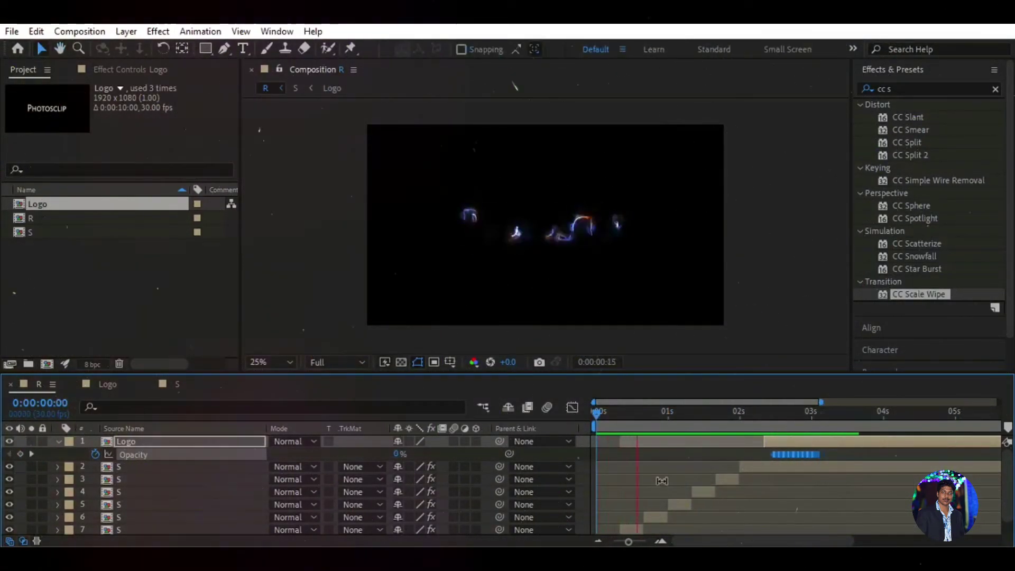
pyautogui.click(852, 411)
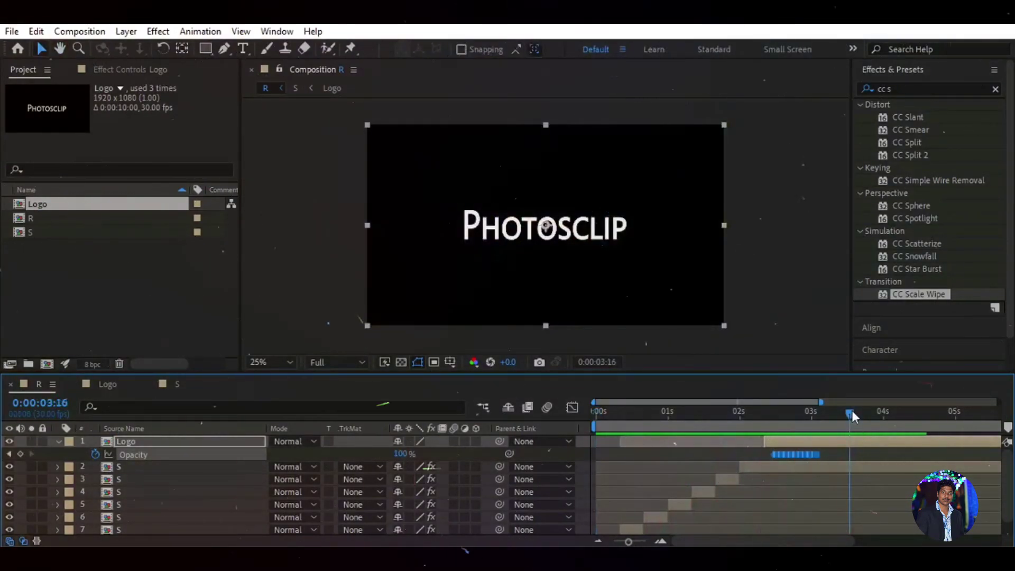
pyautogui.moveTo(852, 410); pyautogui.dragTo(769, 439)
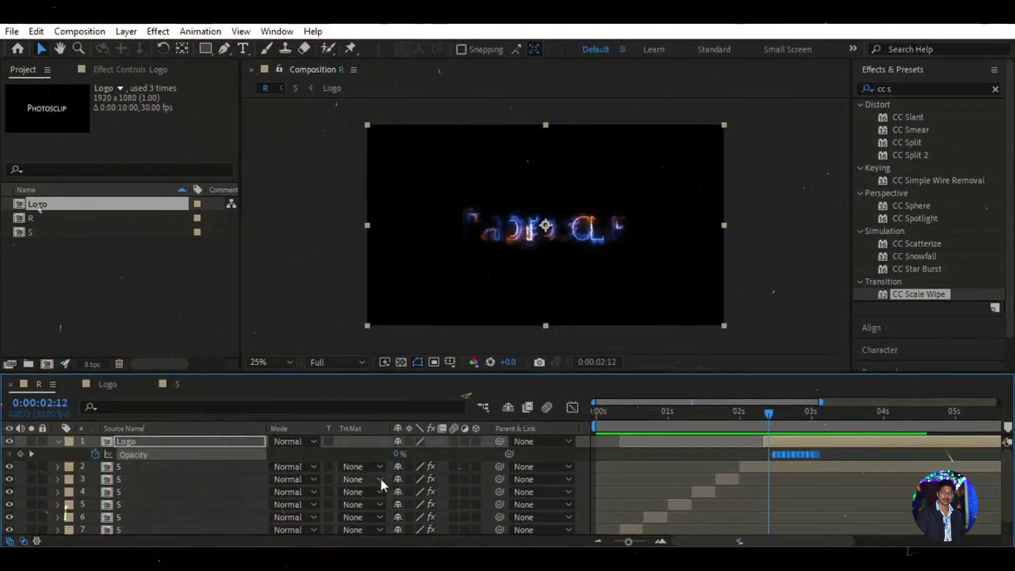
# Collapse the Logo layer's properties and add a new adjustment layer at the top of composition R.
pyautogui.click(57, 441)
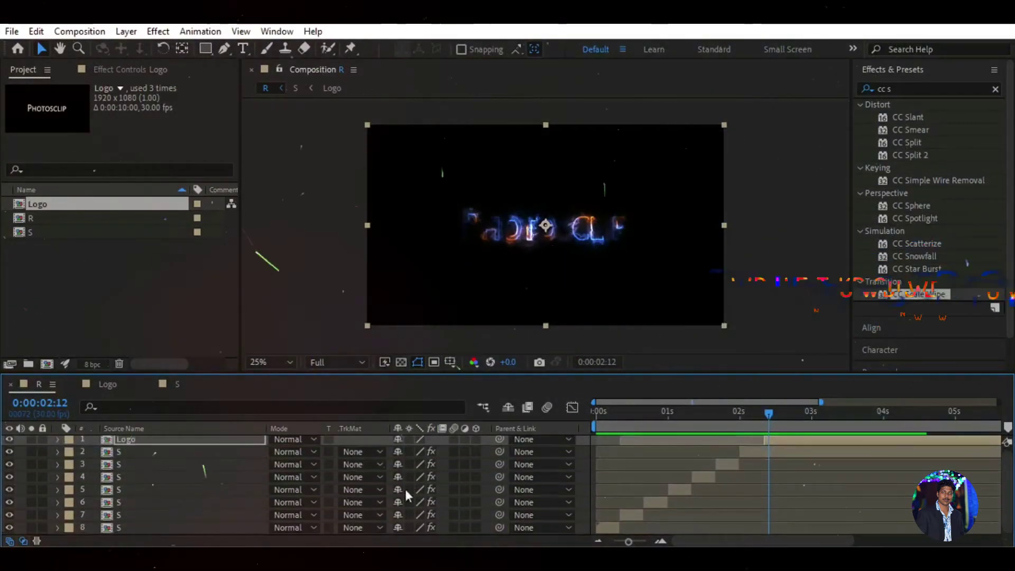
pyautogui.moveTo(430, 374); pyautogui.dragTo(444, 354)
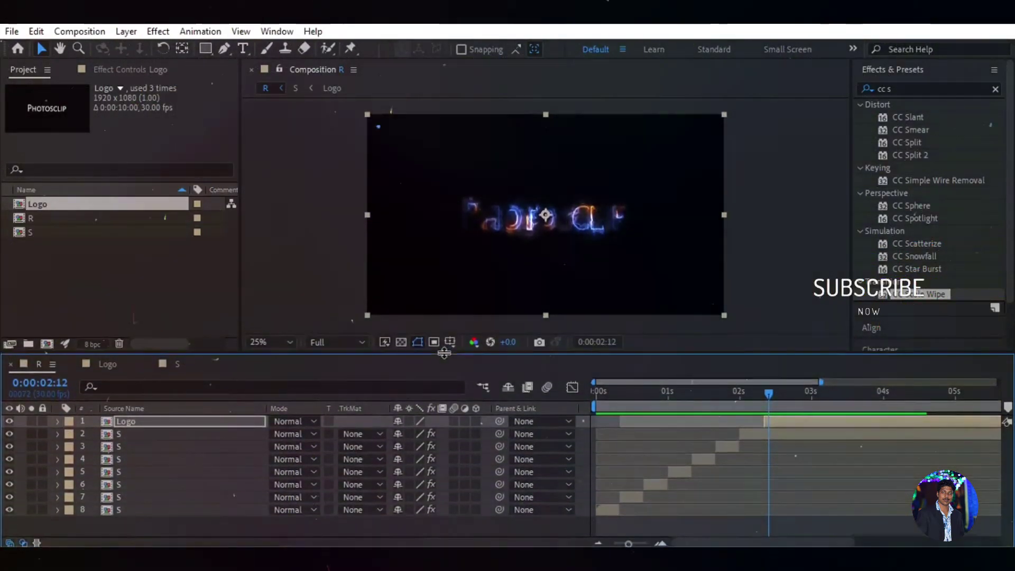
pyautogui.rightClick(306, 526)
pyautogui.moveTo(438, 348)
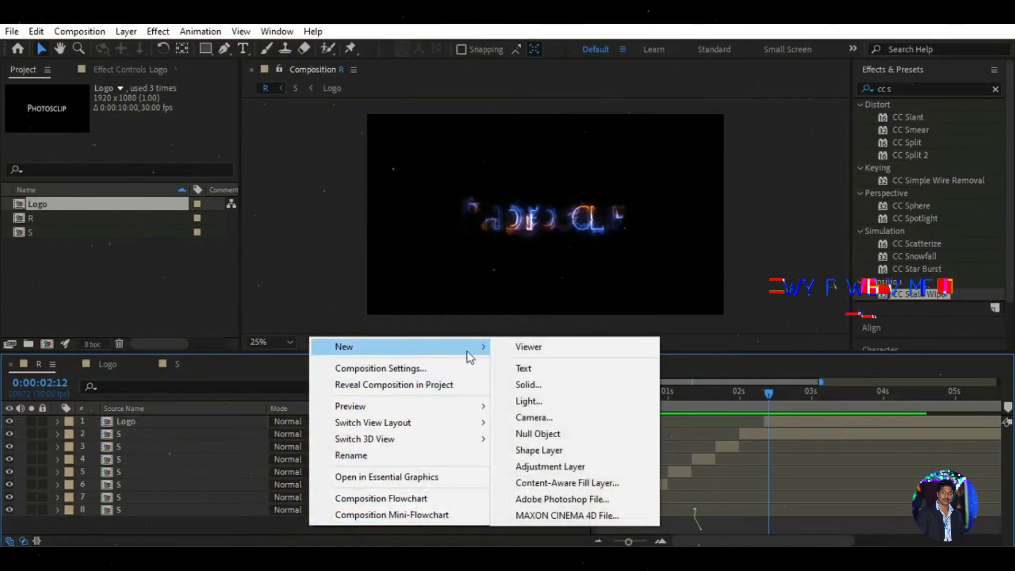
pyautogui.click(548, 467)
# Rename the new adjustment layer in composition R as G.
pyautogui.rightClick(211, 421)
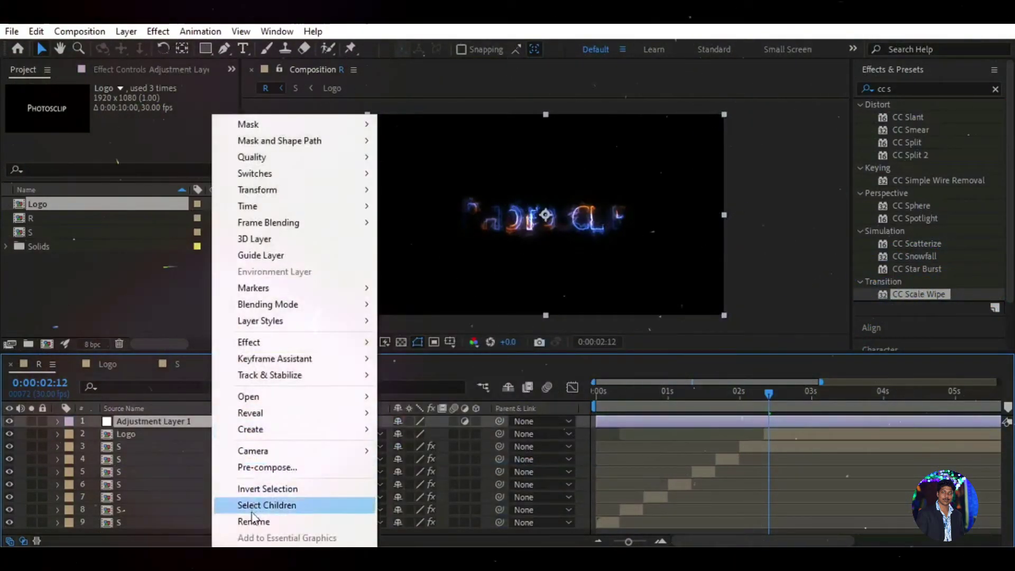
pyautogui.click(267, 517)
pyautogui.write('G')
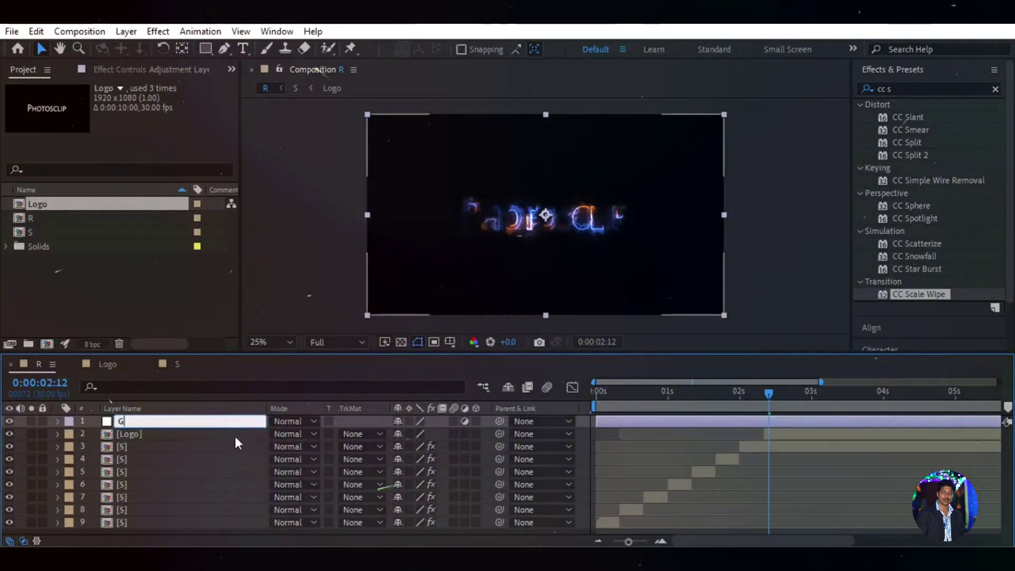
pyautogui.press('Return')
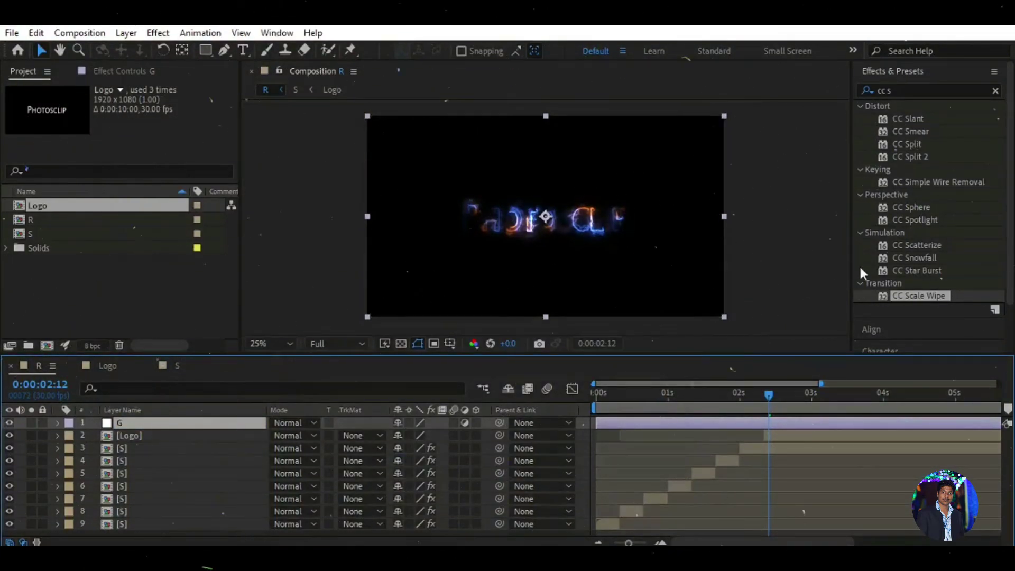
# Find the Glow effect and apply it to adjustment layer G.
pyautogui.click(899, 89)
pyautogui.write('glo')
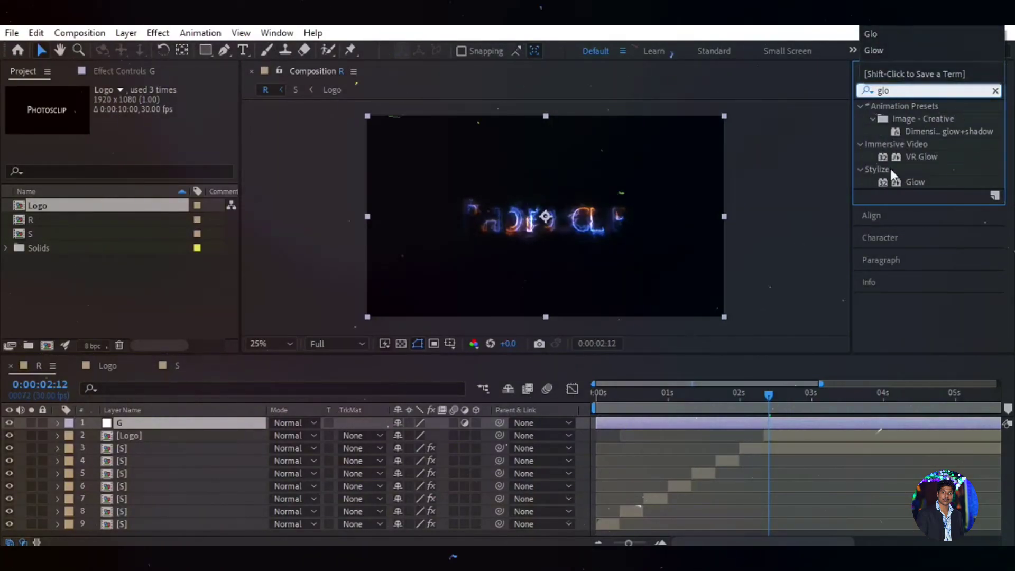
pyautogui.moveTo(918, 182); pyautogui.dragTo(207, 421)
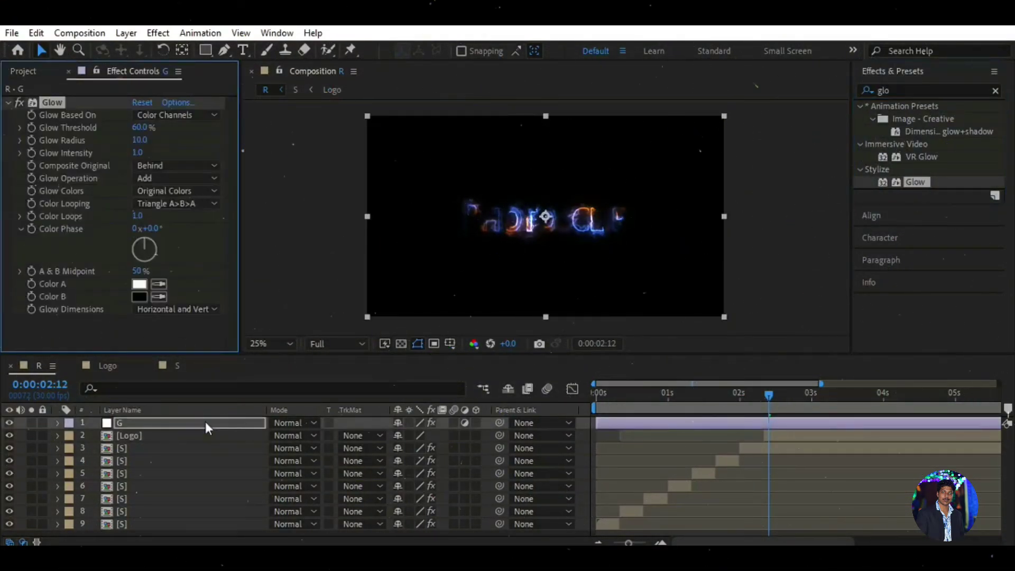
# Set layer G's Glow Radius to 128 and Glow Intensity to 2.
pyautogui.click(140, 141)
pyautogui.write('128')
pyautogui.press('Return')
pyautogui.click(137, 153)
pyautogui.write('2')
pyautogui.press('Return')
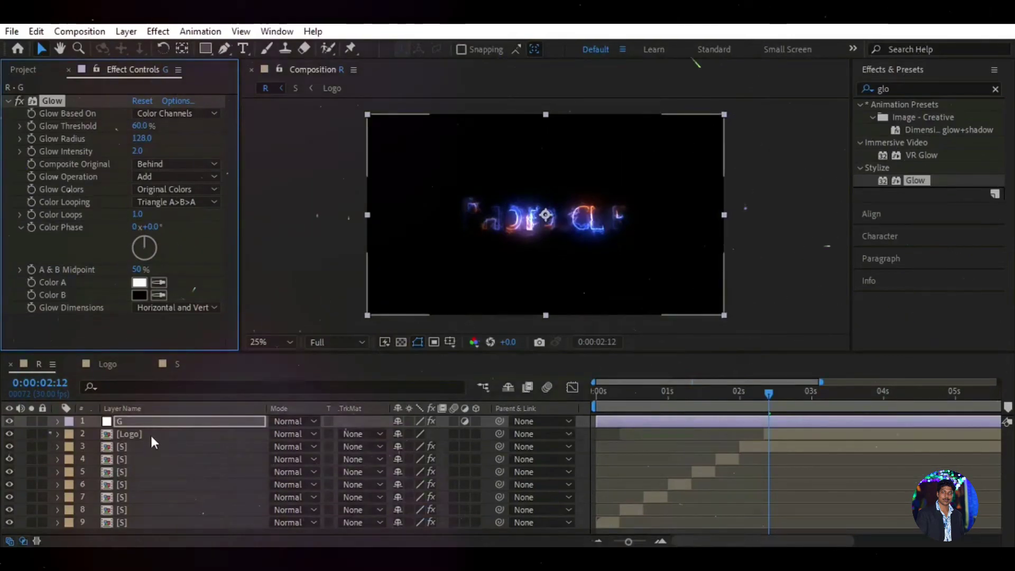
# Show the Opacity of layers G and Logo and keyframe G's Opacity at 100% where the Logo layer starts.
pyautogui.click(158, 419)
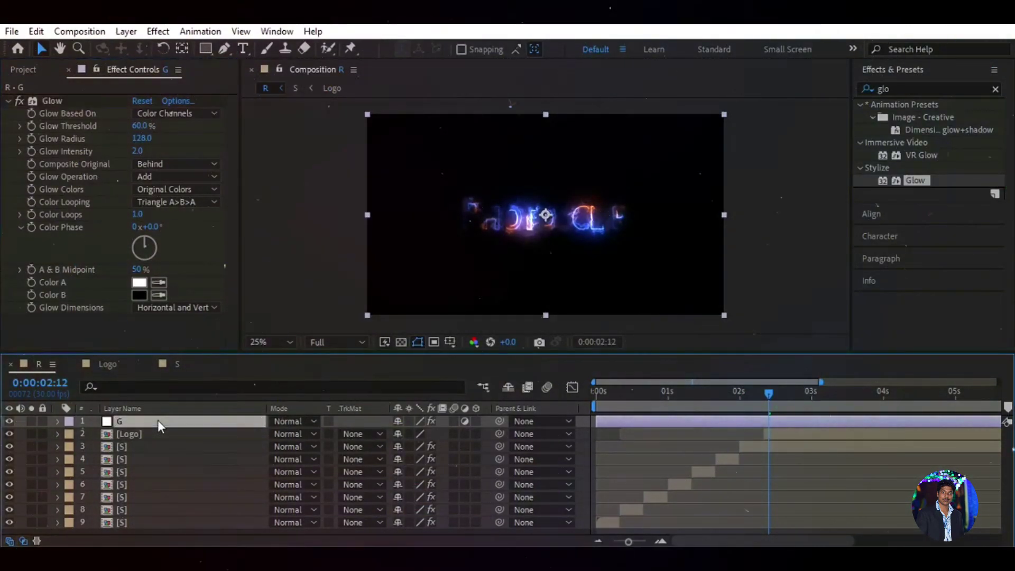
pyautogui.press('t')
pyautogui.click(200, 445)
pyautogui.press('t')
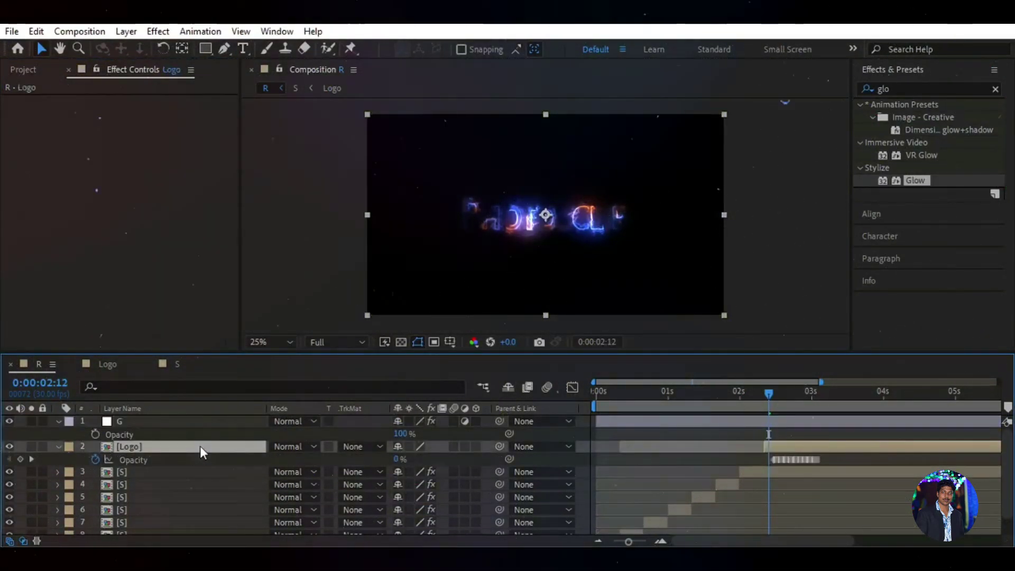
pyautogui.click(191, 424)
pyautogui.moveTo(767, 392); pyautogui.dragTo(794, 392)
pyautogui.click(95, 434)
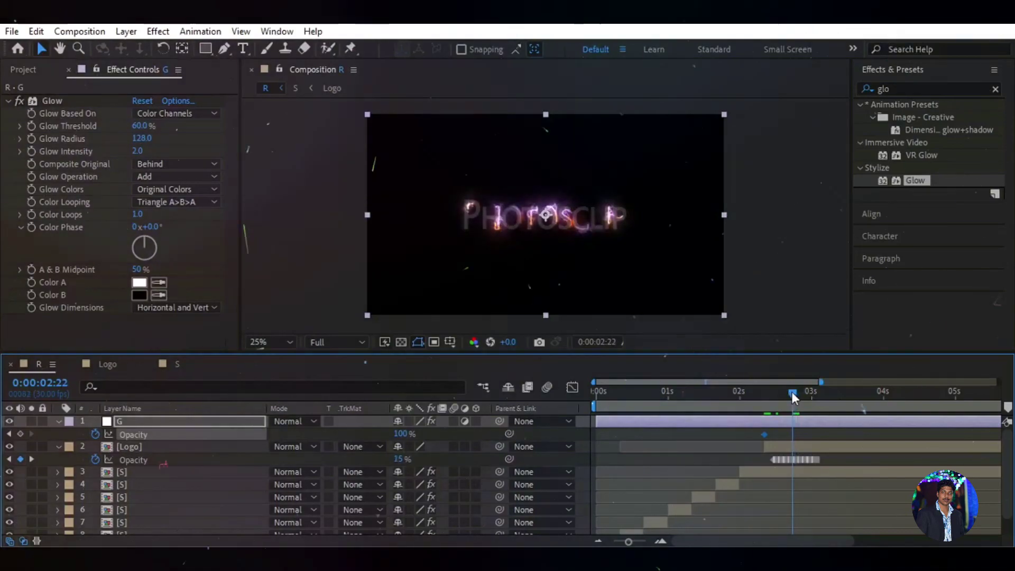
# Keyframe layer G's Opacity at 0% at 0:00:02:22.
pyautogui.moveTo(628, 542); pyautogui.dragTo(635, 543)
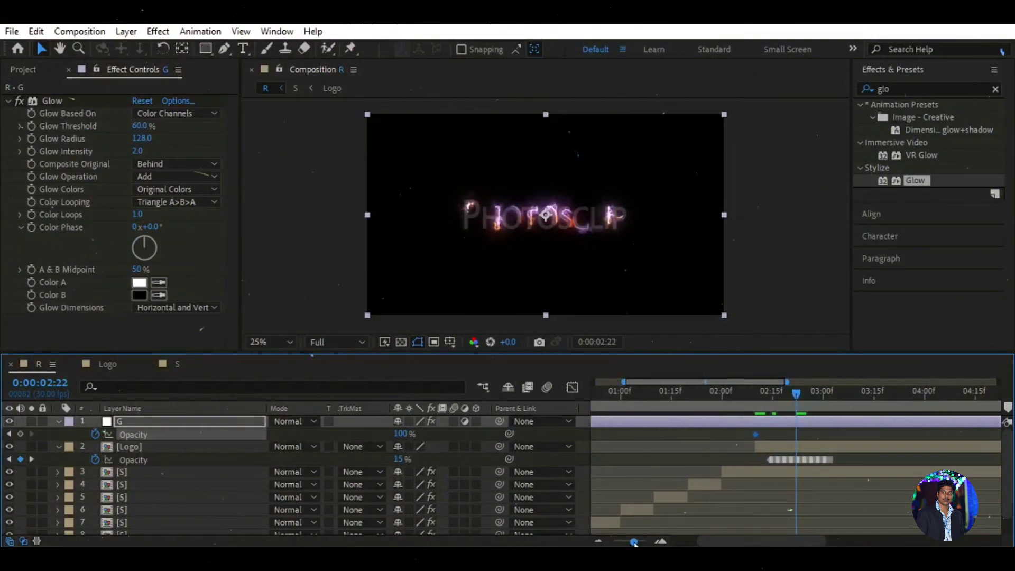
pyautogui.moveTo(402, 433); pyautogui.dragTo(291, 441)
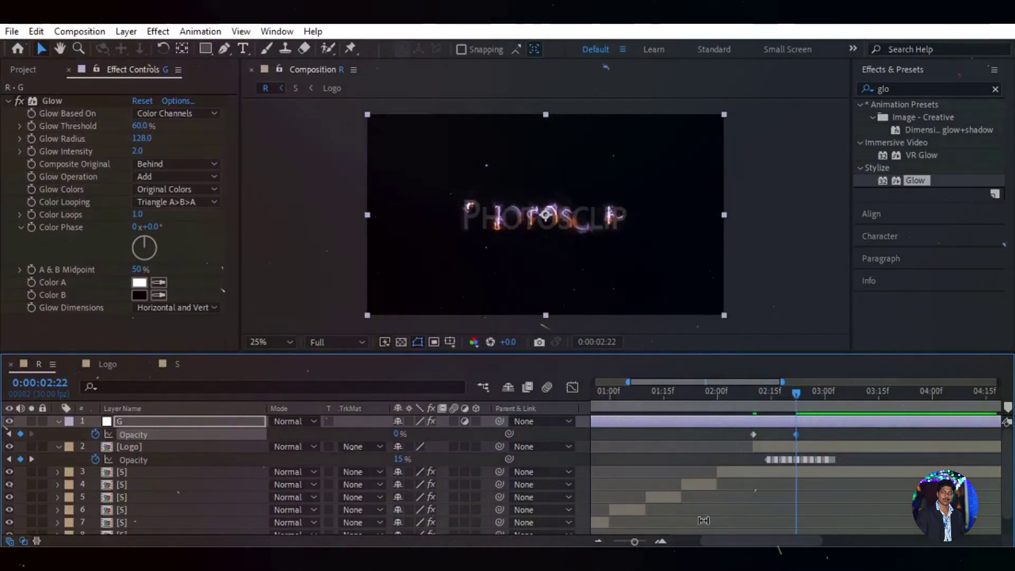
pyautogui.moveTo(636, 543); pyautogui.dragTo(638, 542)
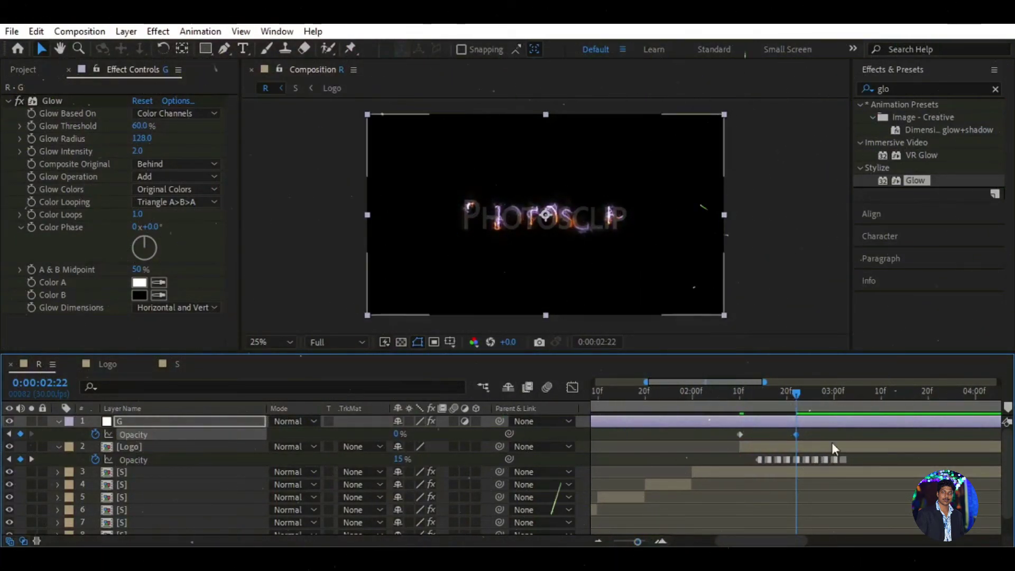
# Move layer G's 0% Opacity keyframe about three frames later and collapse the properties of layers G and Logo.
pyautogui.moveTo(796, 392); pyautogui.dragTo(783, 392)
pyautogui.moveTo(797, 435); pyautogui.dragTo(810, 436)
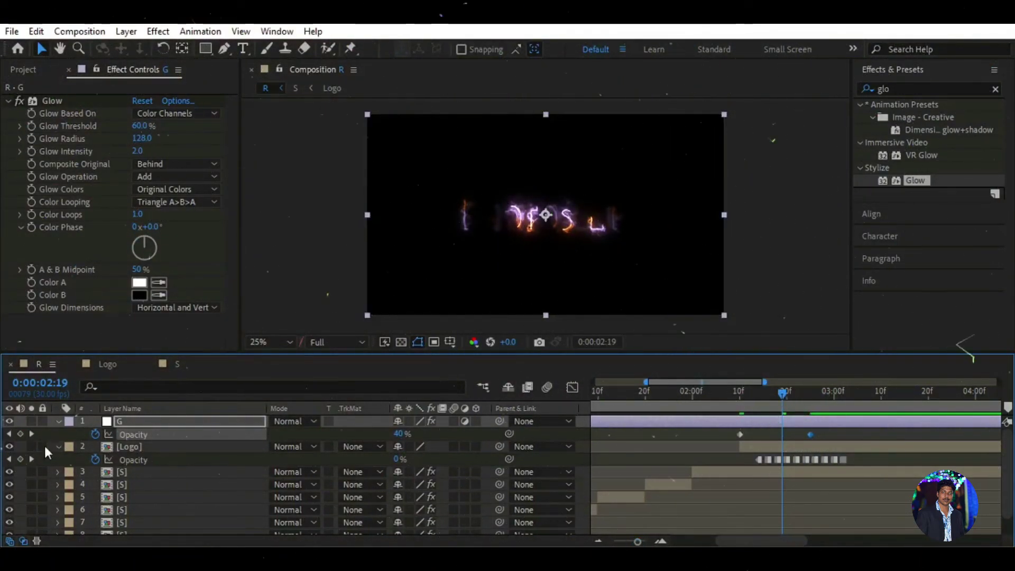
pyautogui.click(58, 446)
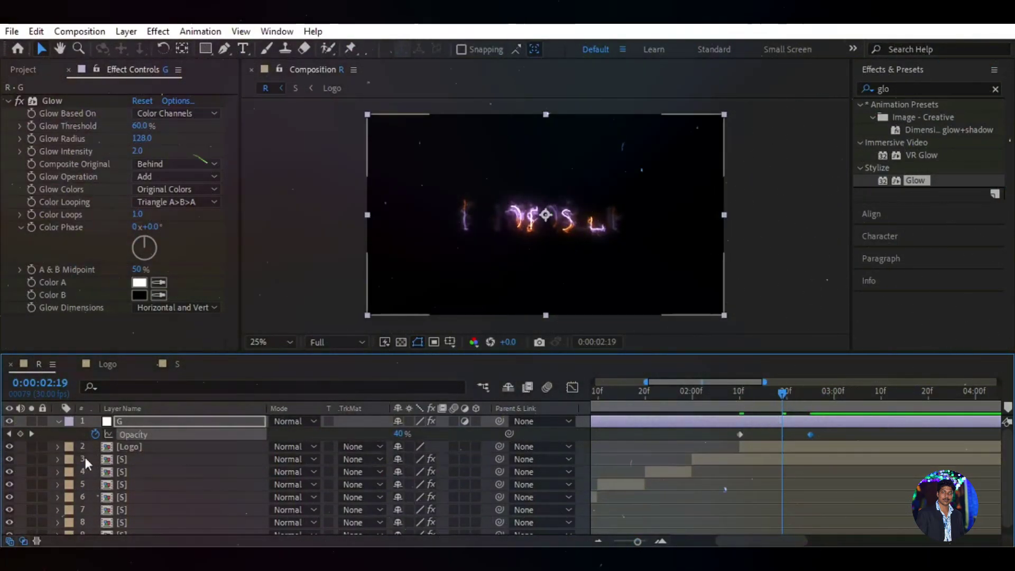
pyautogui.click(58, 421)
# Preview composition R from the start to check the glow fading out over the logo reveal.
pyautogui.moveTo(637, 541); pyautogui.dragTo(624, 542)
pyautogui.press('Home')
pyautogui.press('space')
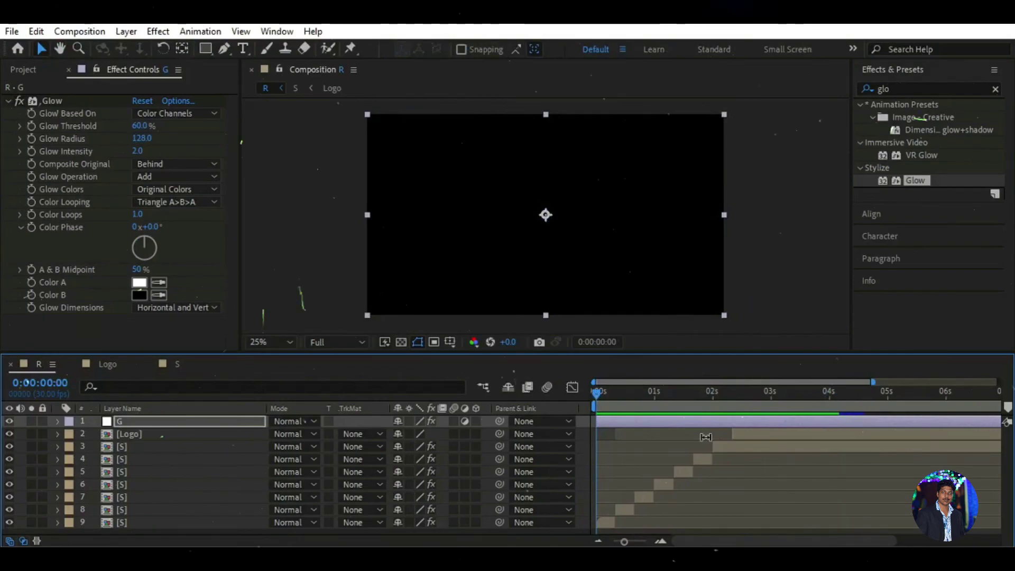
pyautogui.press('space')
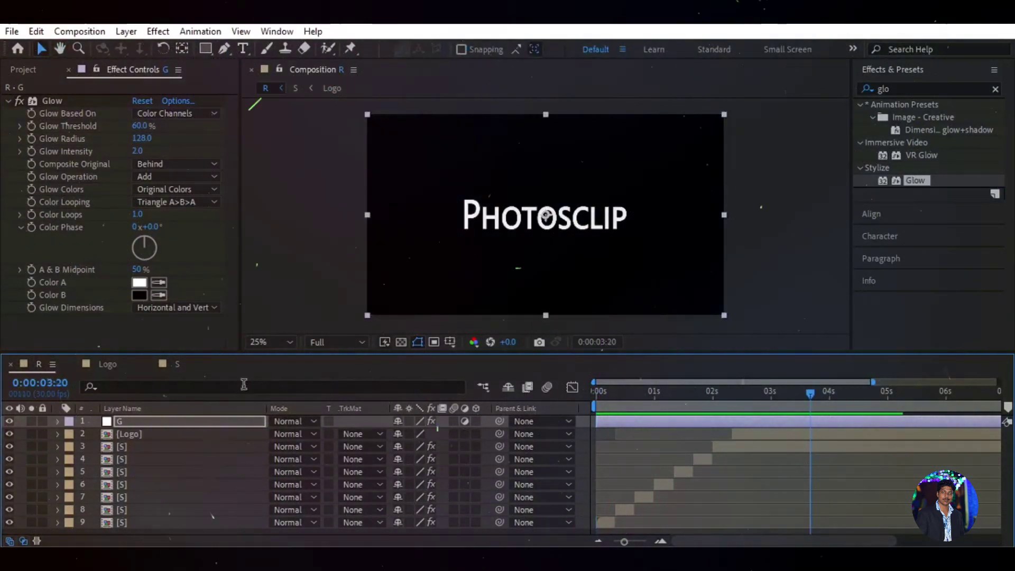
# Add a second adjustment layer at the top of composition R.
pyautogui.moveTo(291, 352); pyautogui.dragTo(292, 348)
pyautogui.click(208, 528)
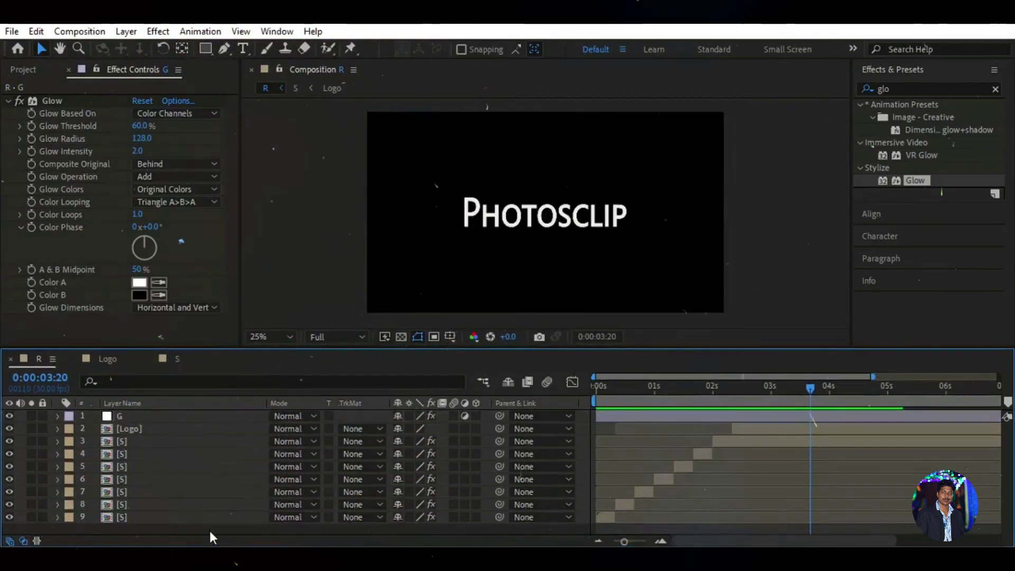
pyautogui.rightClick(221, 529)
pyautogui.moveTo(394, 351)
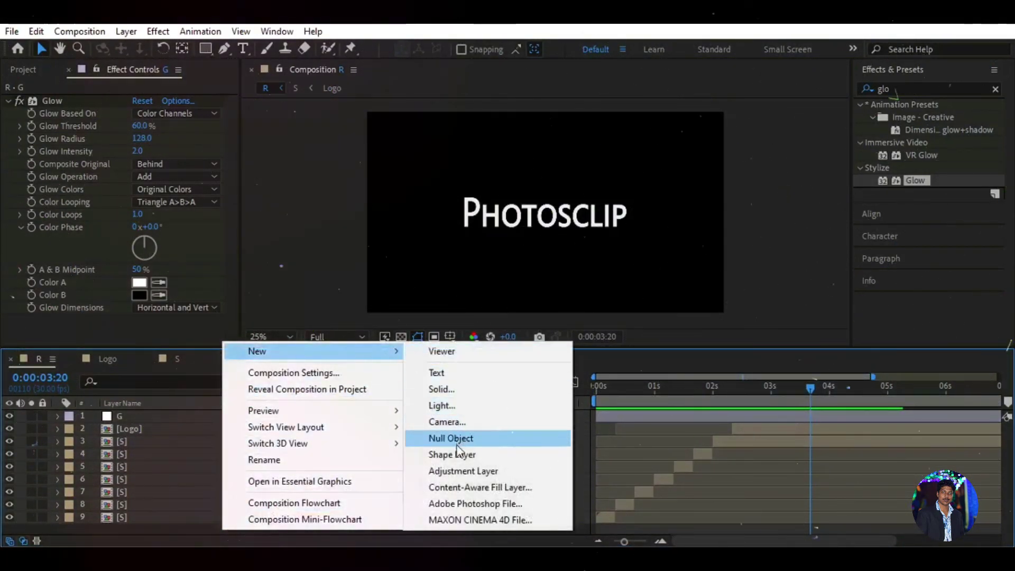
pyautogui.click(465, 468)
# Rename the second adjustment layer as N and select it.
pyautogui.rightClick(179, 417)
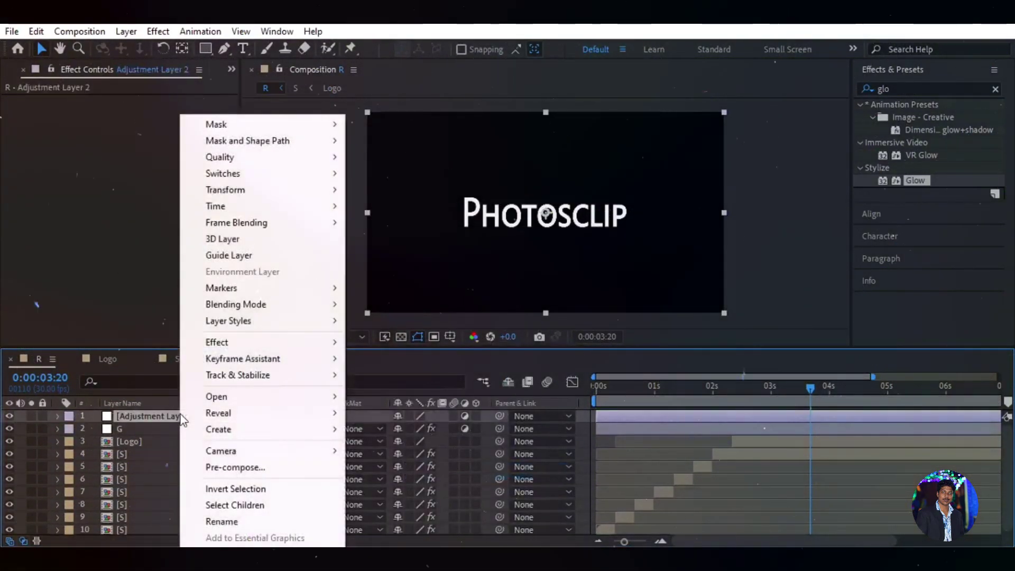
pyautogui.click(212, 518)
pyautogui.write('N')
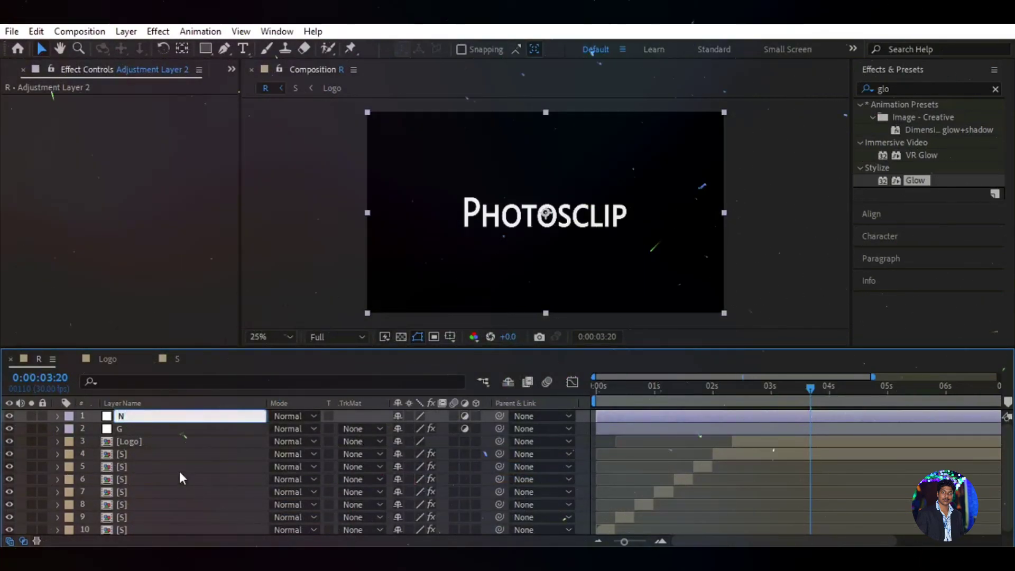
pyautogui.click(183, 422)
pyautogui.click(185, 418)
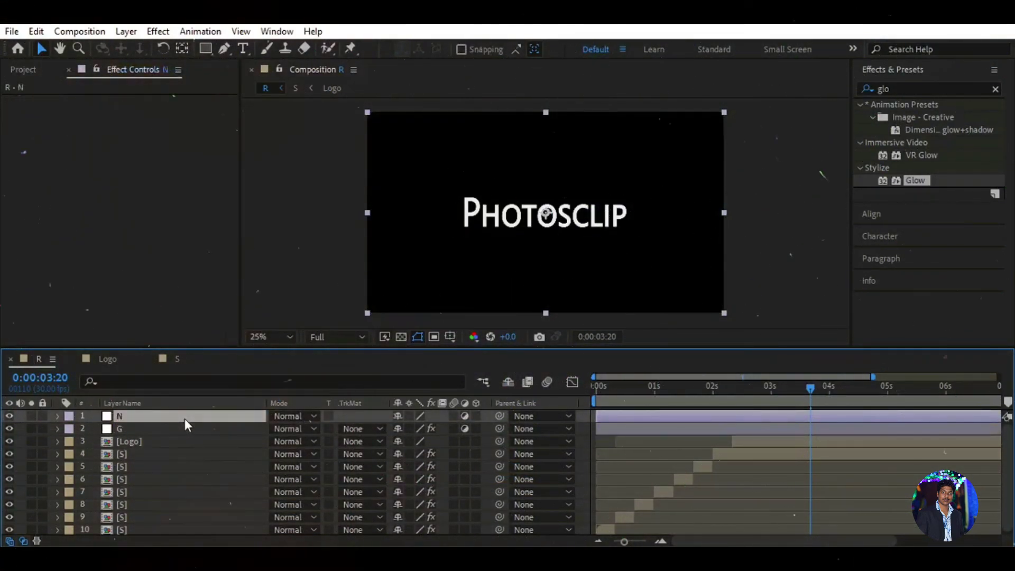
# Find the Noise effect and apply it to adjustment layer N.
pyautogui.click(909, 89)
pyautogui.write('noic')
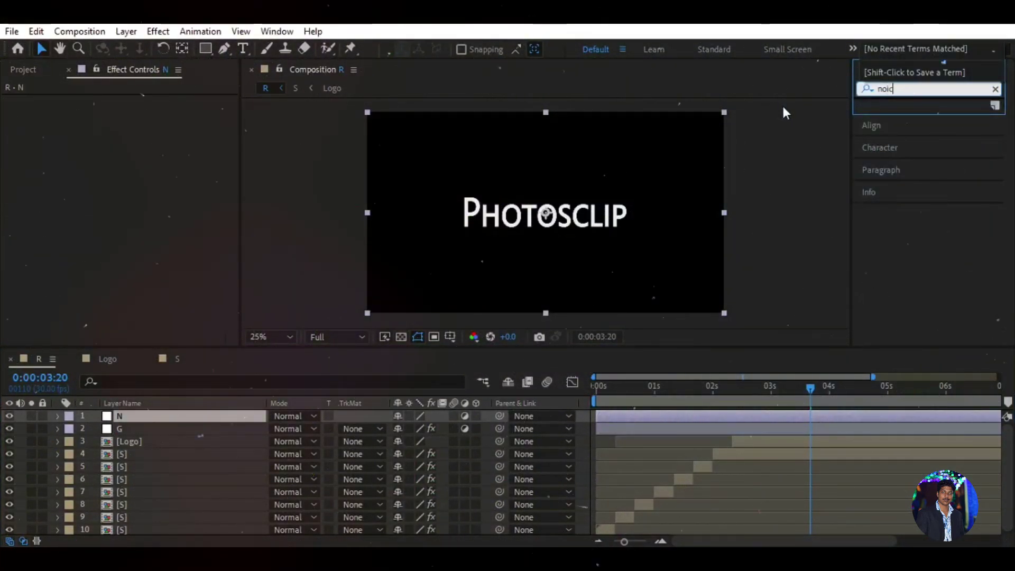
pyautogui.press('BackSpace')
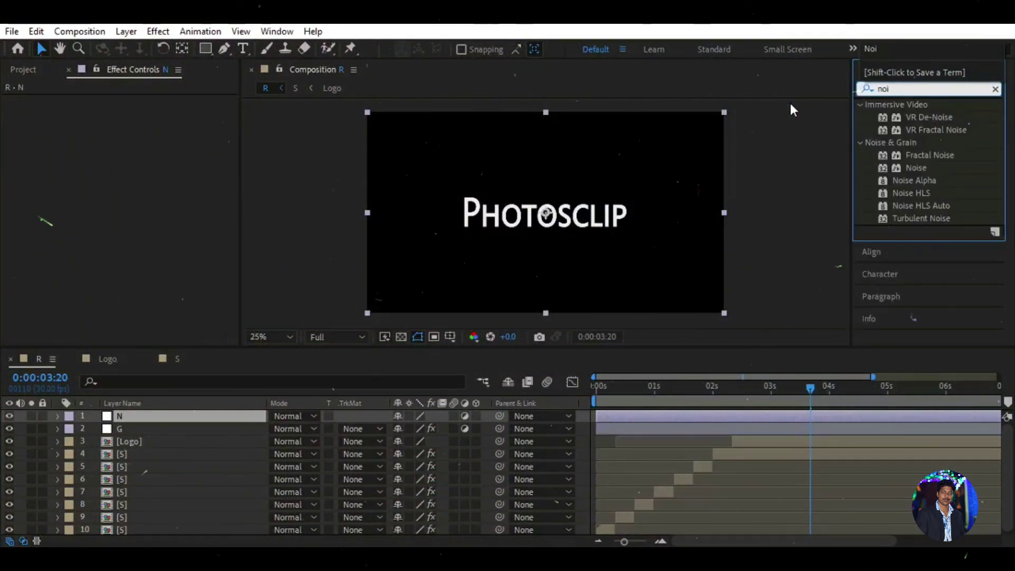
pyautogui.moveTo(920, 168); pyautogui.dragTo(182, 414)
# Turn off Use Color Noise and Clip Result Values in layer N's Noise effect and set Amount of Noise to 3%.
pyautogui.click(135, 127)
pyautogui.click(135, 139)
pyautogui.click(138, 113)
pyautogui.write('3')
pyautogui.press('Return')
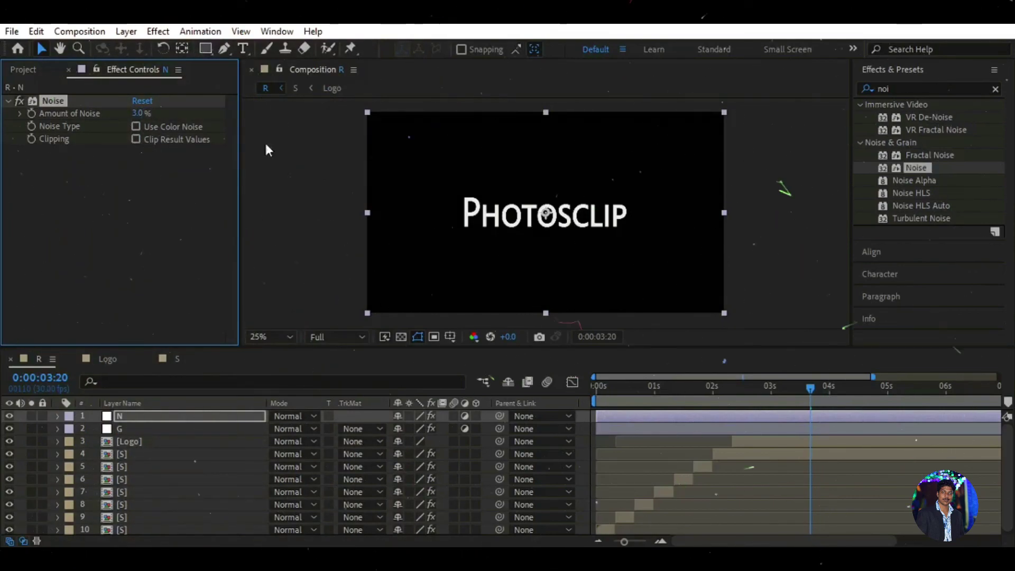
# Show the whole timeline of composition R and preview the finished logo animation repeatedly from the start.
pyautogui.moveTo(624, 542); pyautogui.dragTo(613, 543)
pyautogui.moveTo(743, 393); pyautogui.dragTo(558, 391)
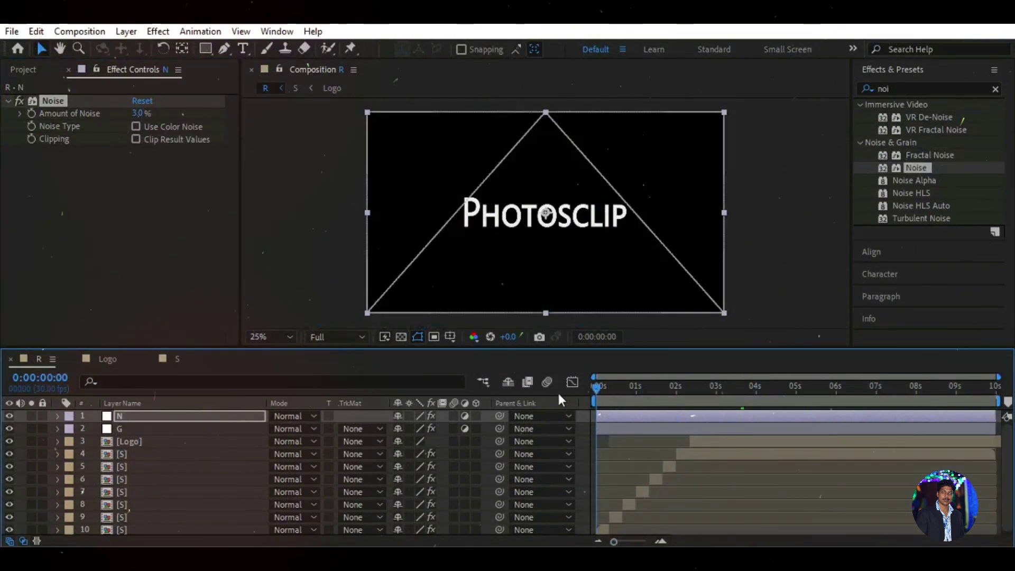
pyautogui.press('space')
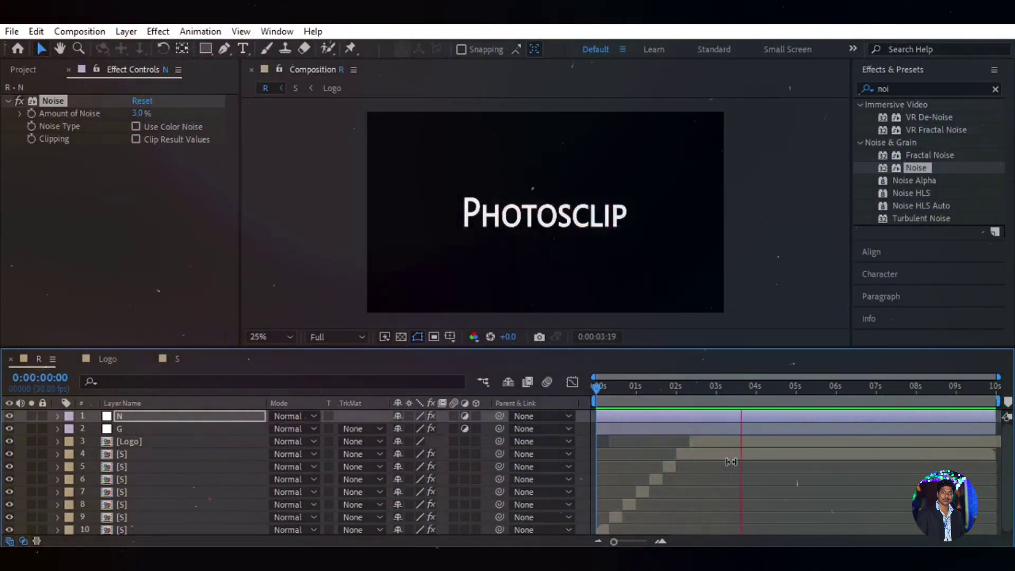
pyautogui.click(807, 390)
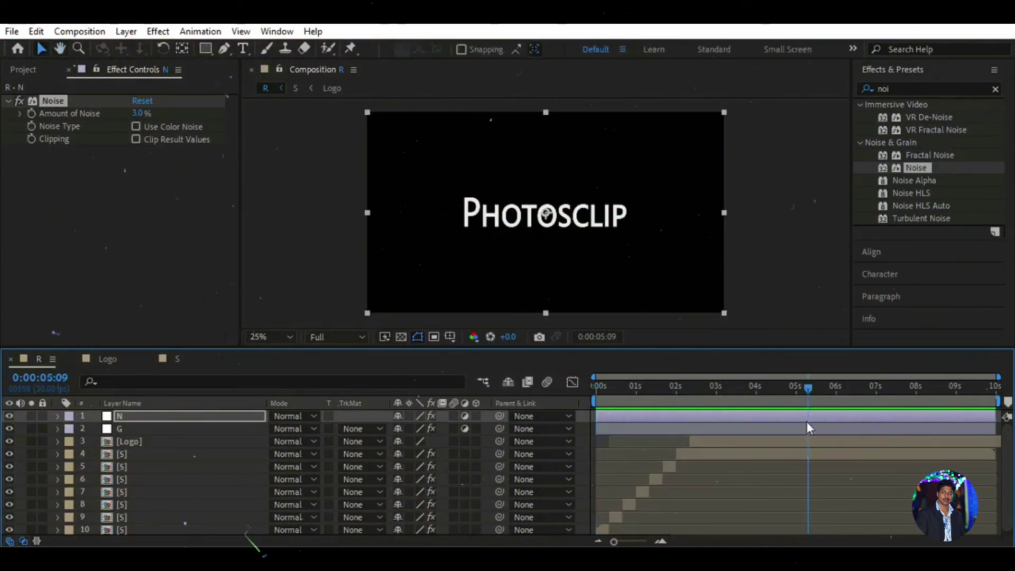
pyautogui.moveTo(808, 390); pyautogui.dragTo(568, 396)
pyautogui.press('space')
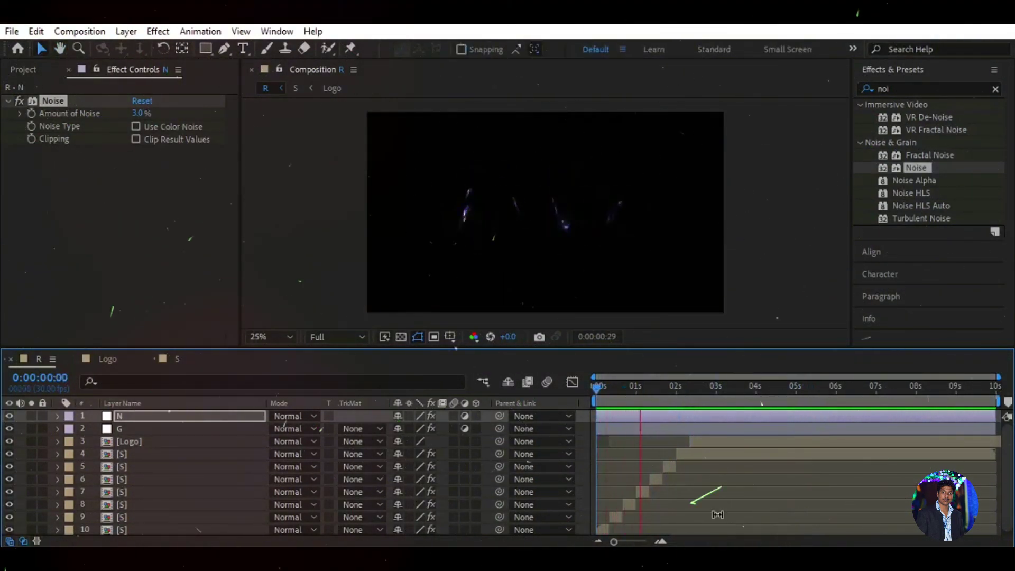
pyautogui.press('space')
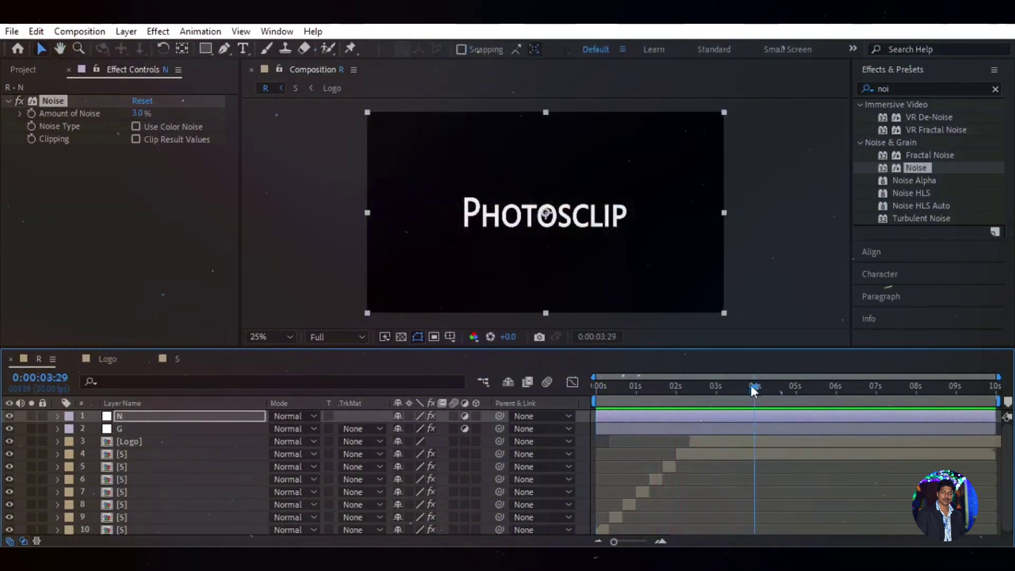
pyautogui.press('space')
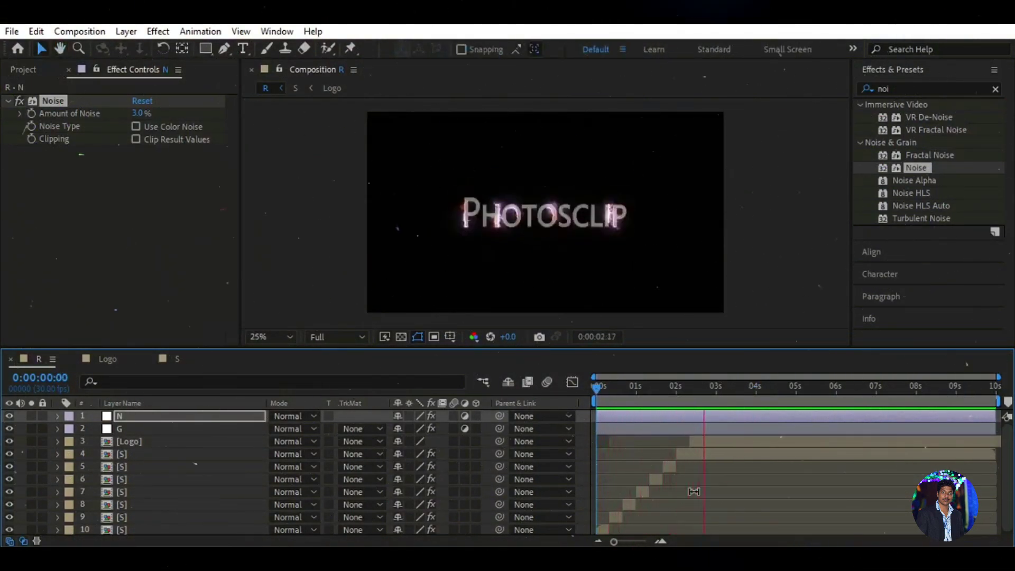
pyautogui.press('space')
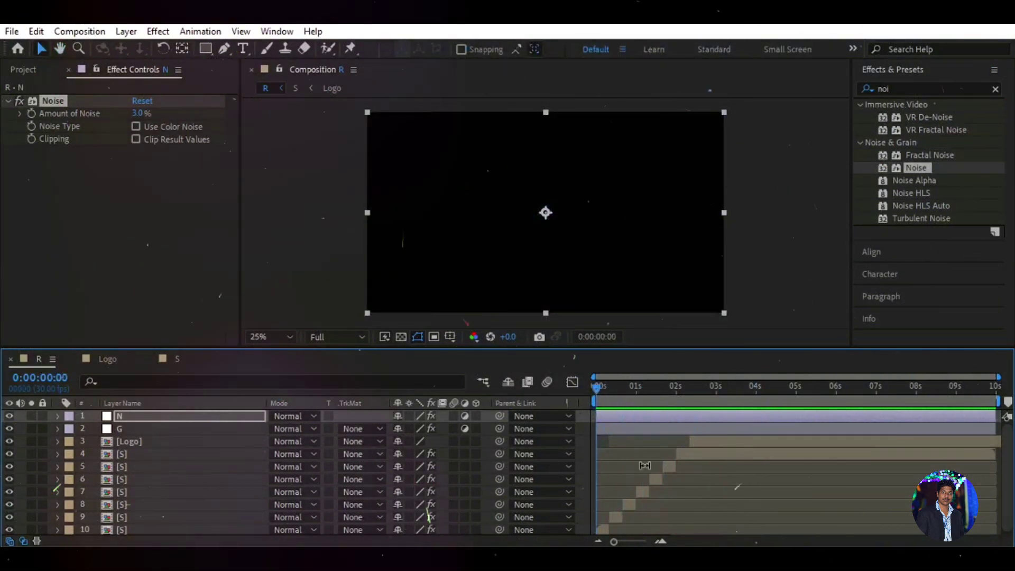